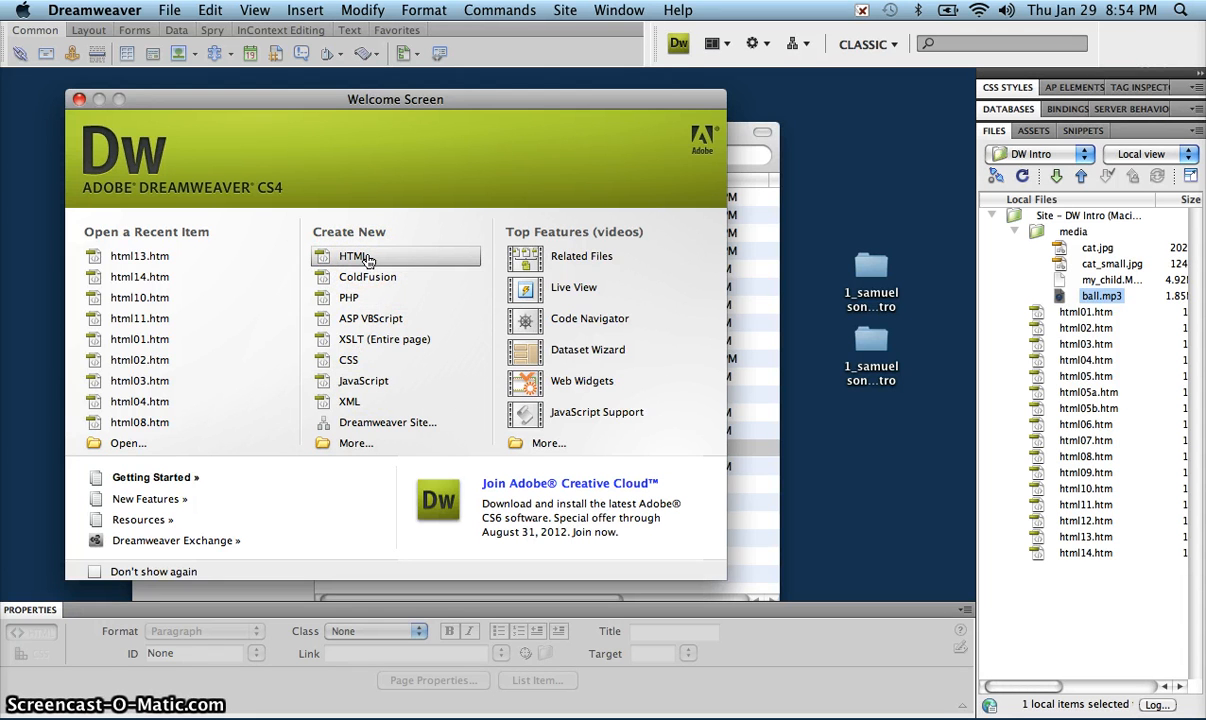
- Create a new blank HTML document and show it in Design view only
{"action": "left_click", "coordinate": [366, 257]}
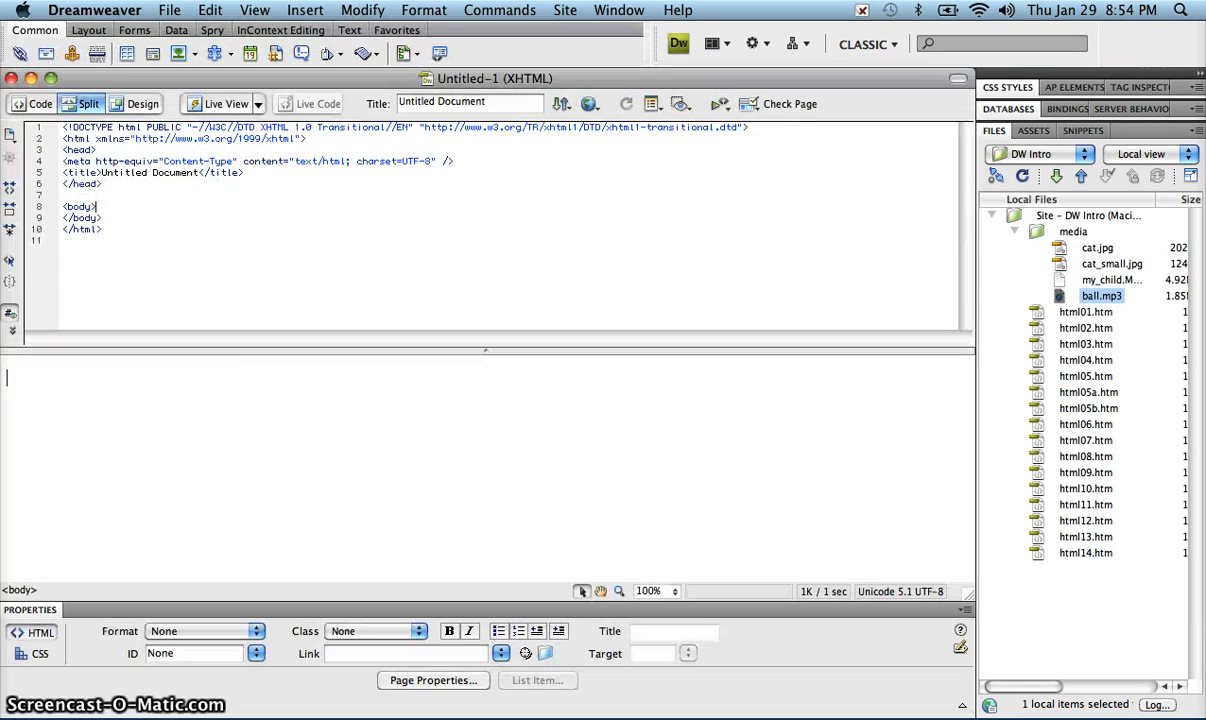
{"action": "left_click", "coordinate": [332, 461]}
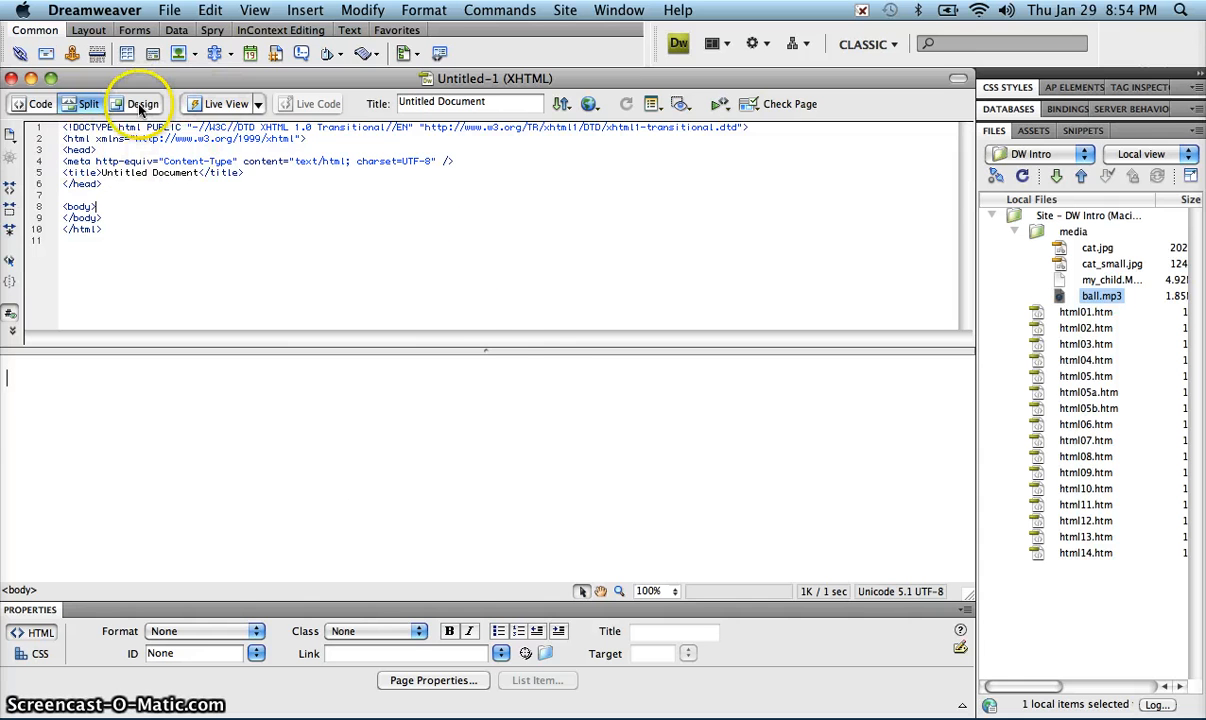
{"action": "left_click_drag", "start_coordinate": [528, 350], "coordinate": [518, 236]}
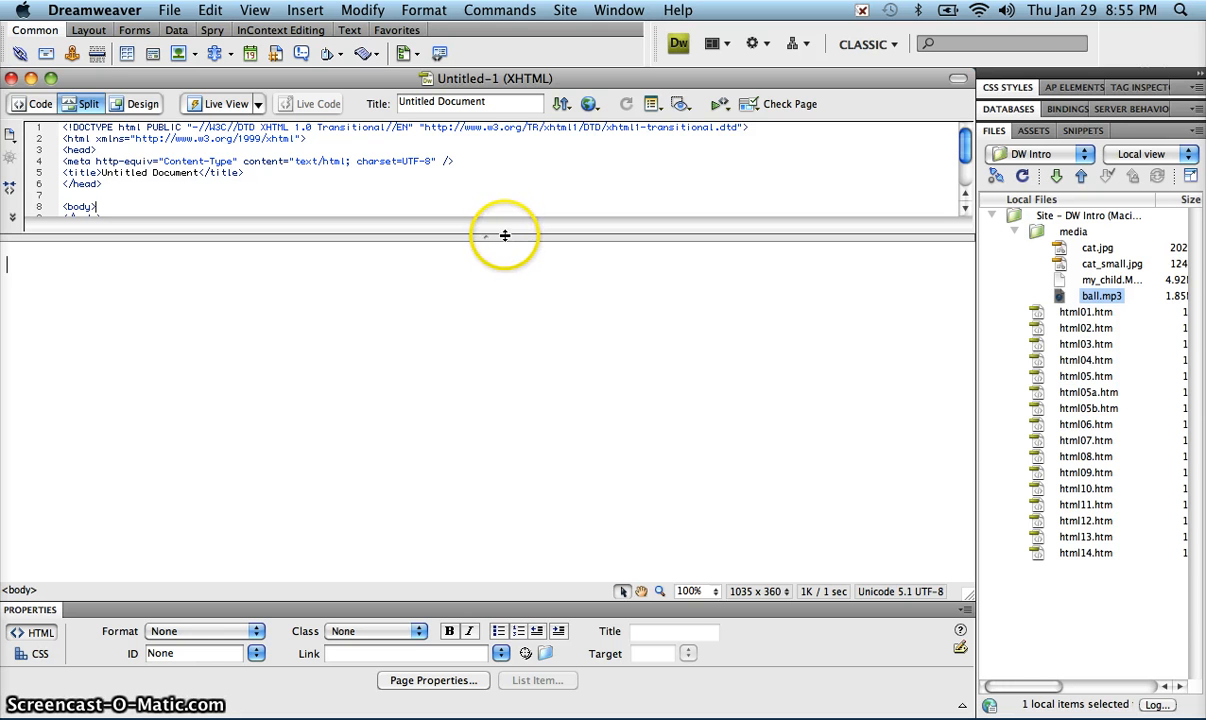
{"action": "left_click_drag", "start_coordinate": [506, 237], "coordinate": [506, 240]}
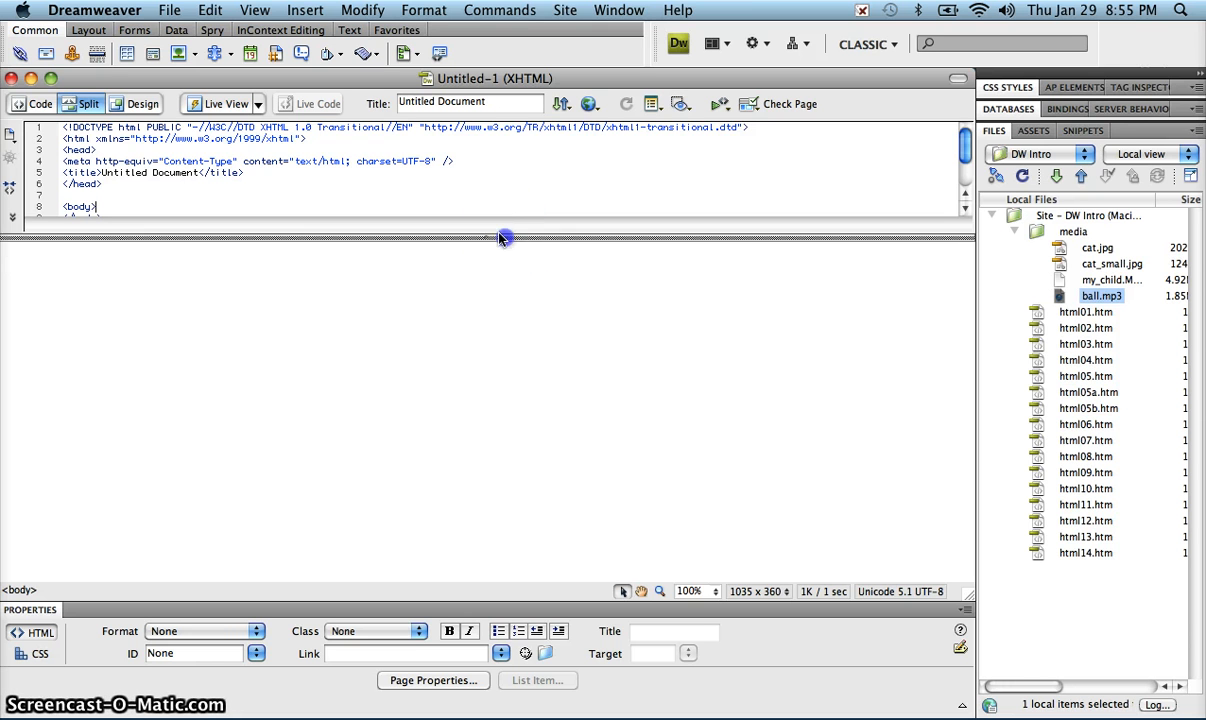
{"action": "left_click", "coordinate": [140, 104]}
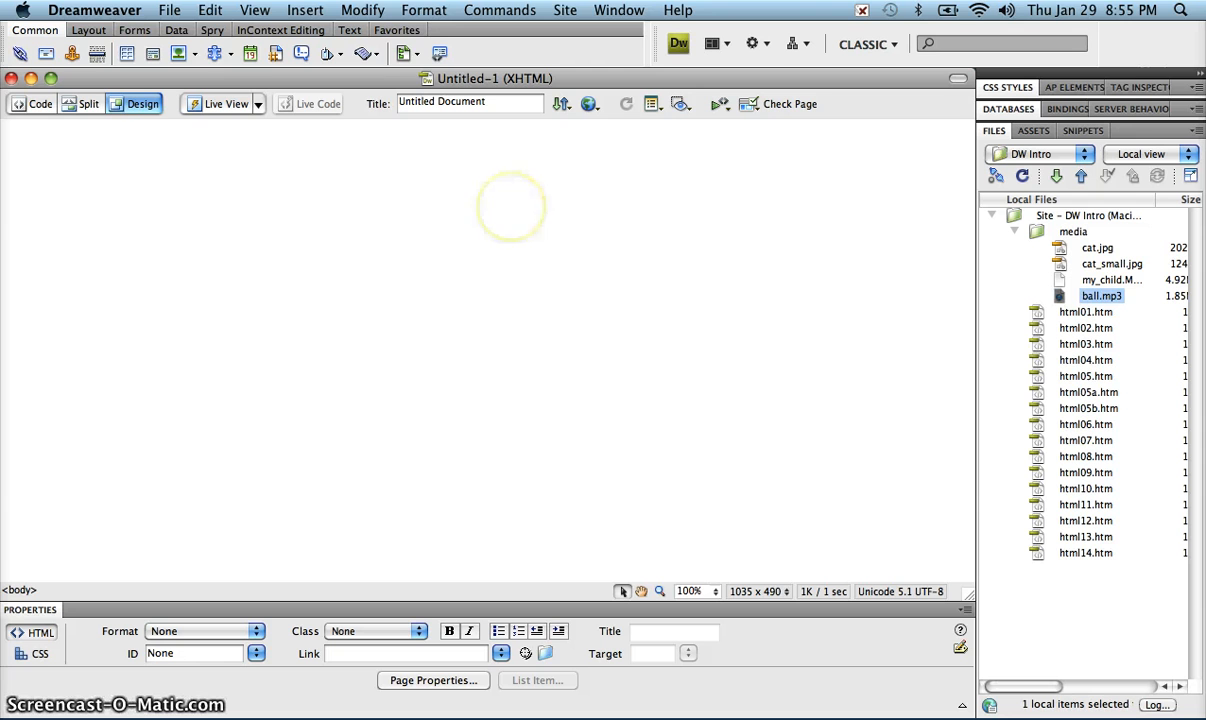
{"action": "left_click", "coordinate": [530, 258]}
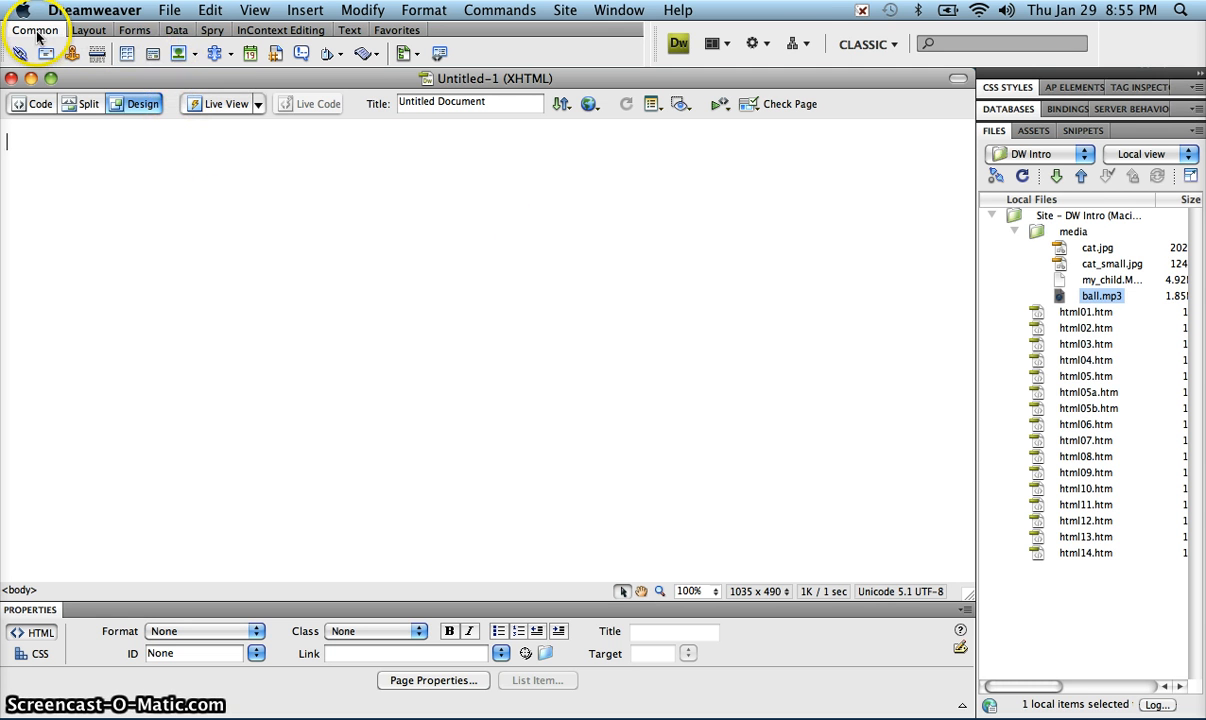
- Insert a table with 7 rows, 4 columns, a width of 600 pixels and a border thickness of 2 pixels
{"action": "left_click", "coordinate": [127, 55]}
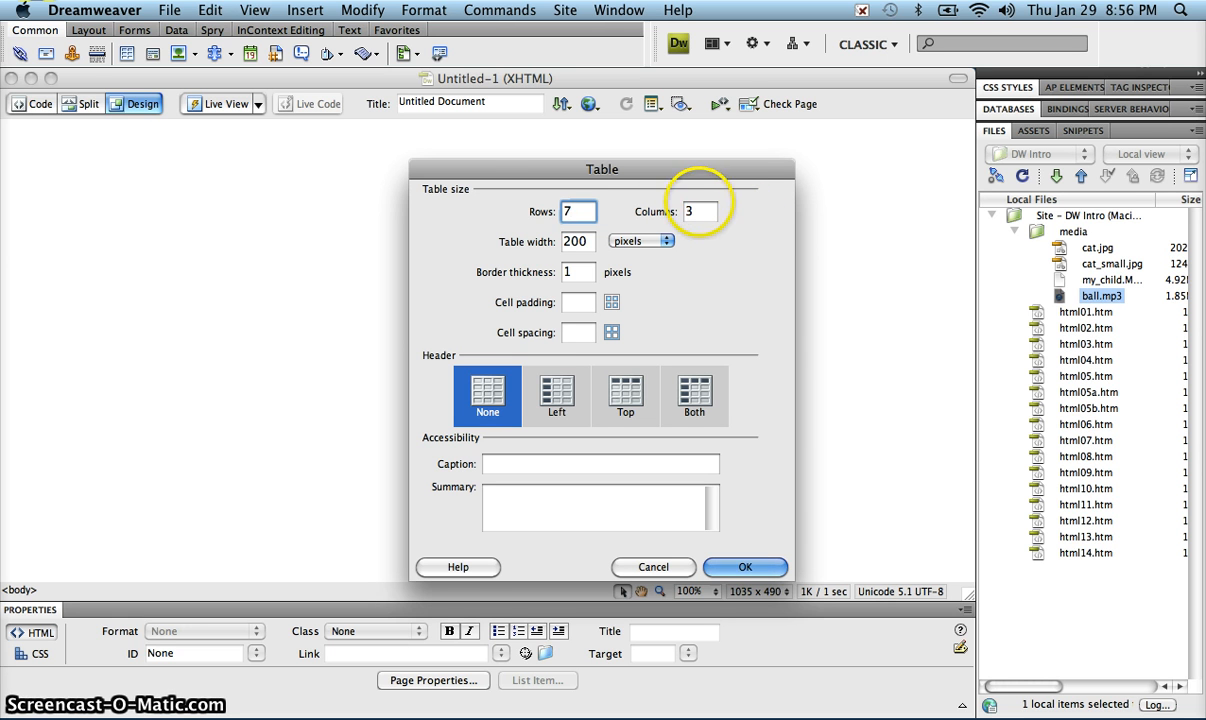
{"action": "left_click", "coordinate": [704, 211]}
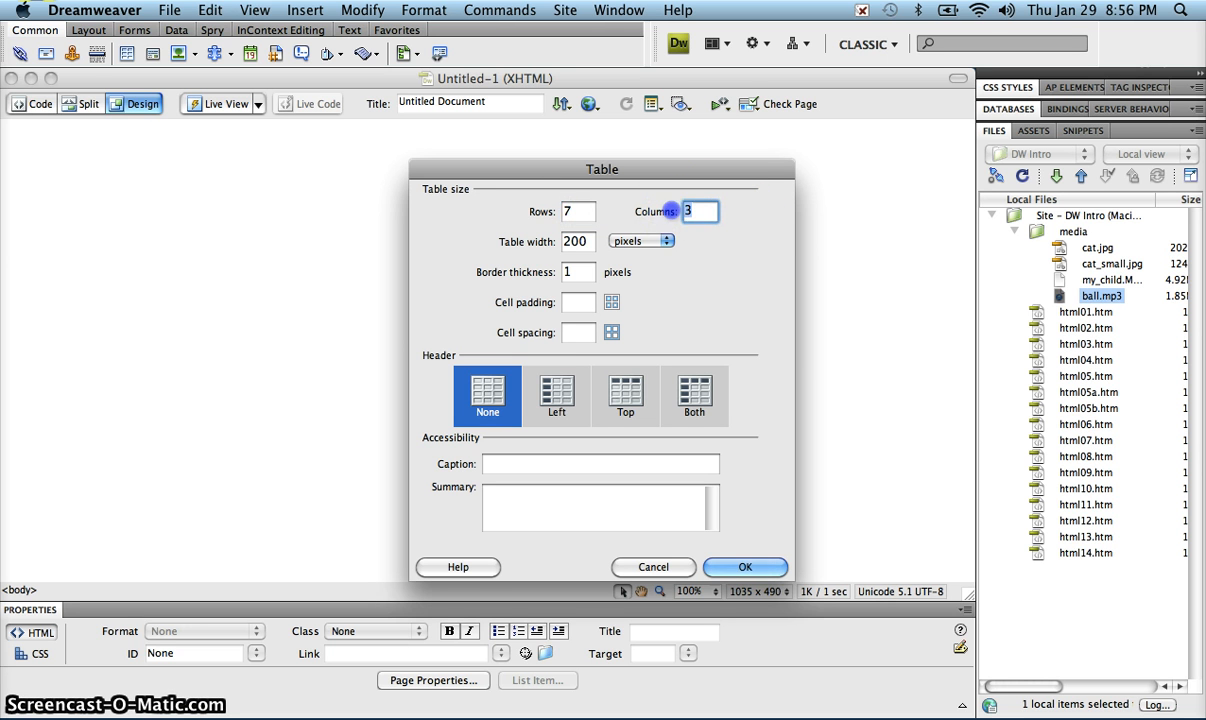
{"action": "key", "text": "BackSpace"}
{"action": "type", "text": "4"}
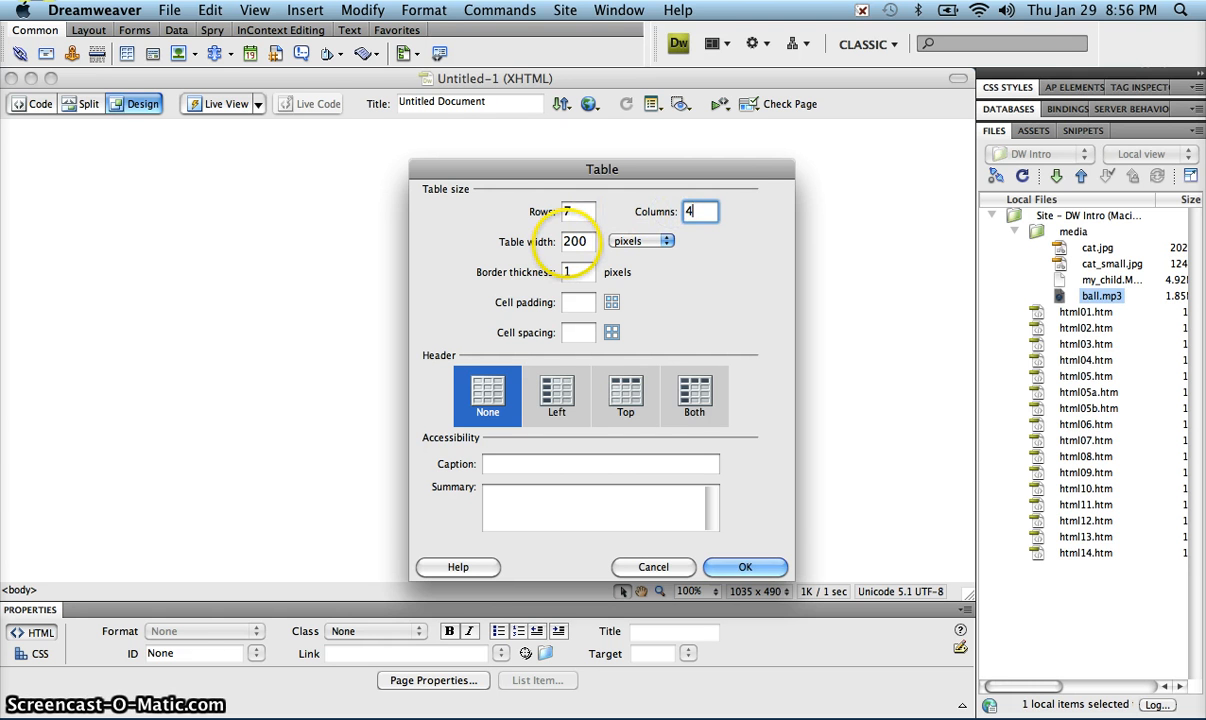
{"action": "left_click", "coordinate": [664, 241]}
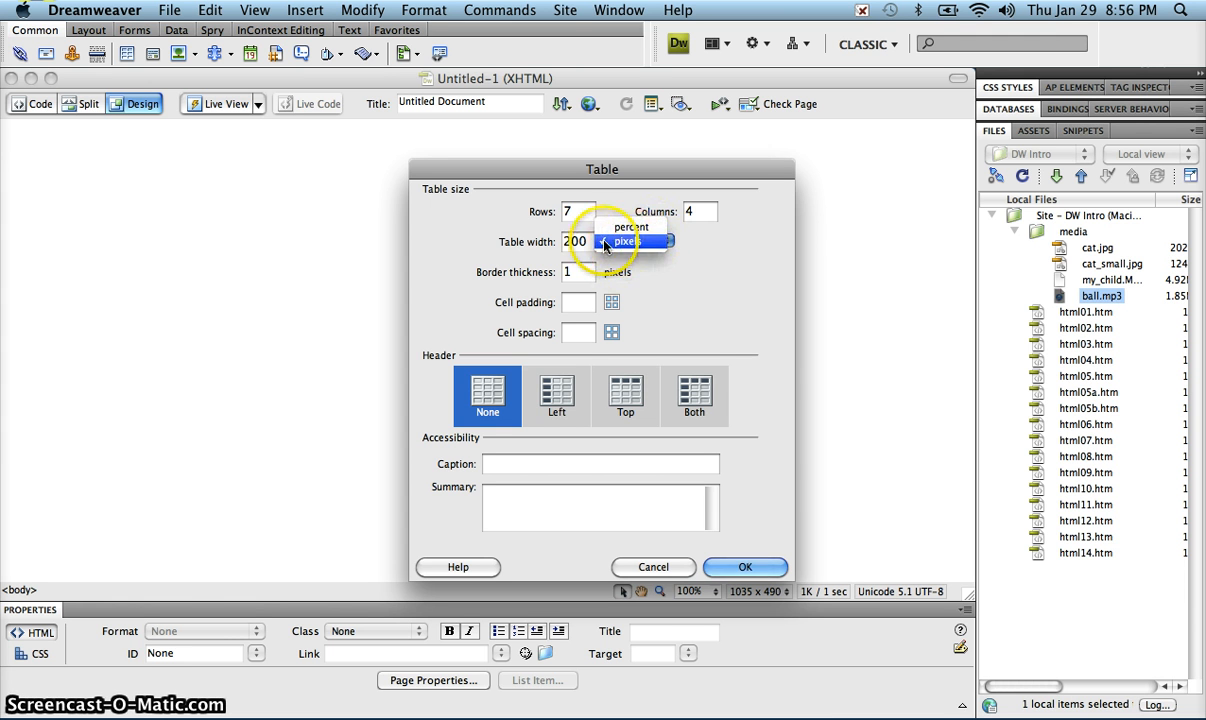
{"action": "left_click", "coordinate": [620, 242]}
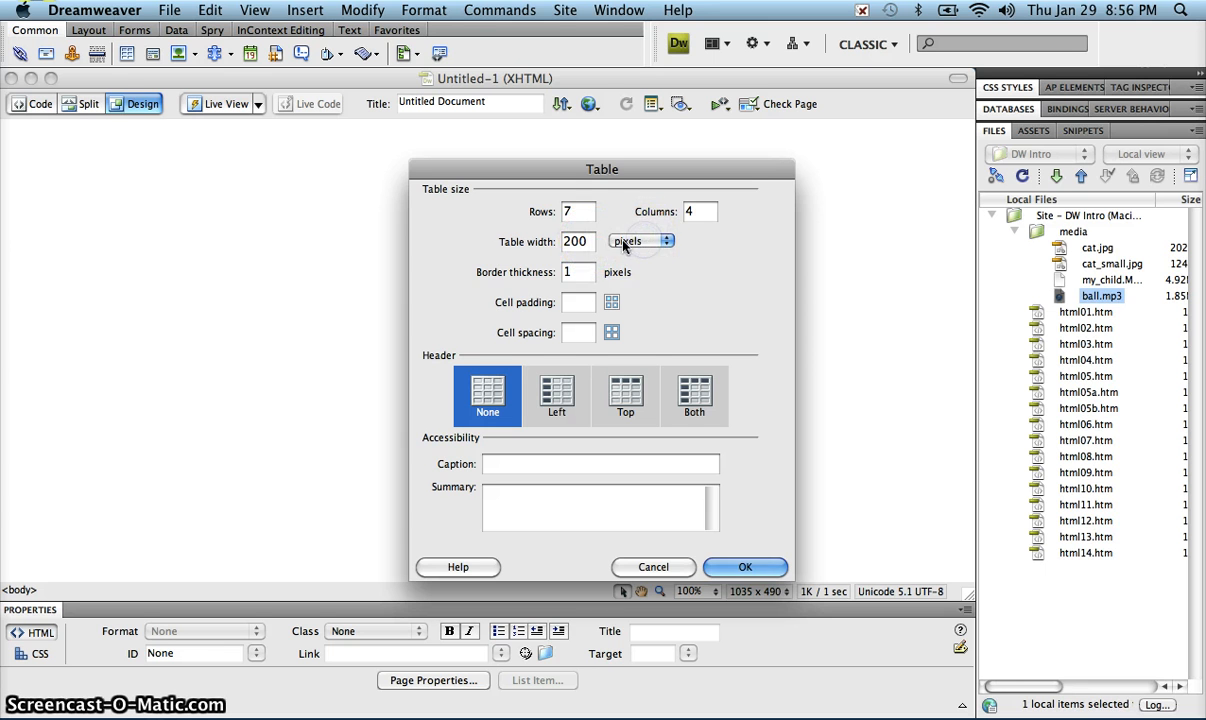
{"action": "double_click", "coordinate": [578, 241]}
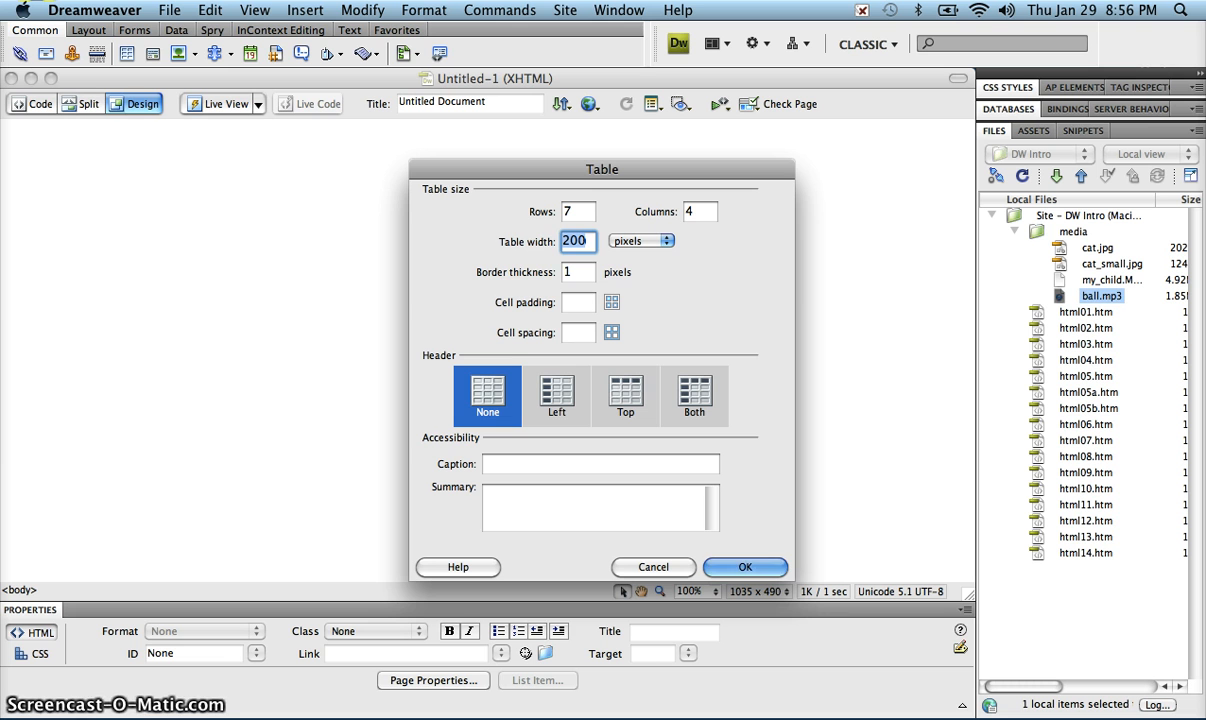
{"action": "type", "text": "600"}
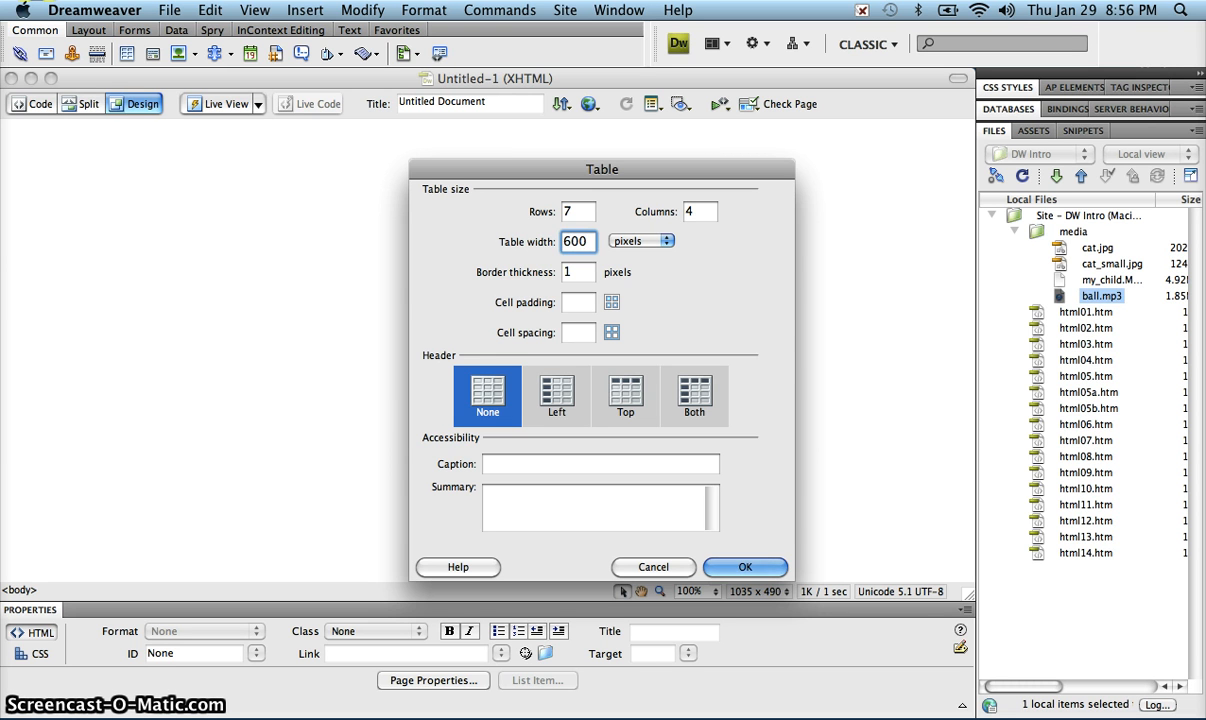
{"action": "key", "text": "Tab"}
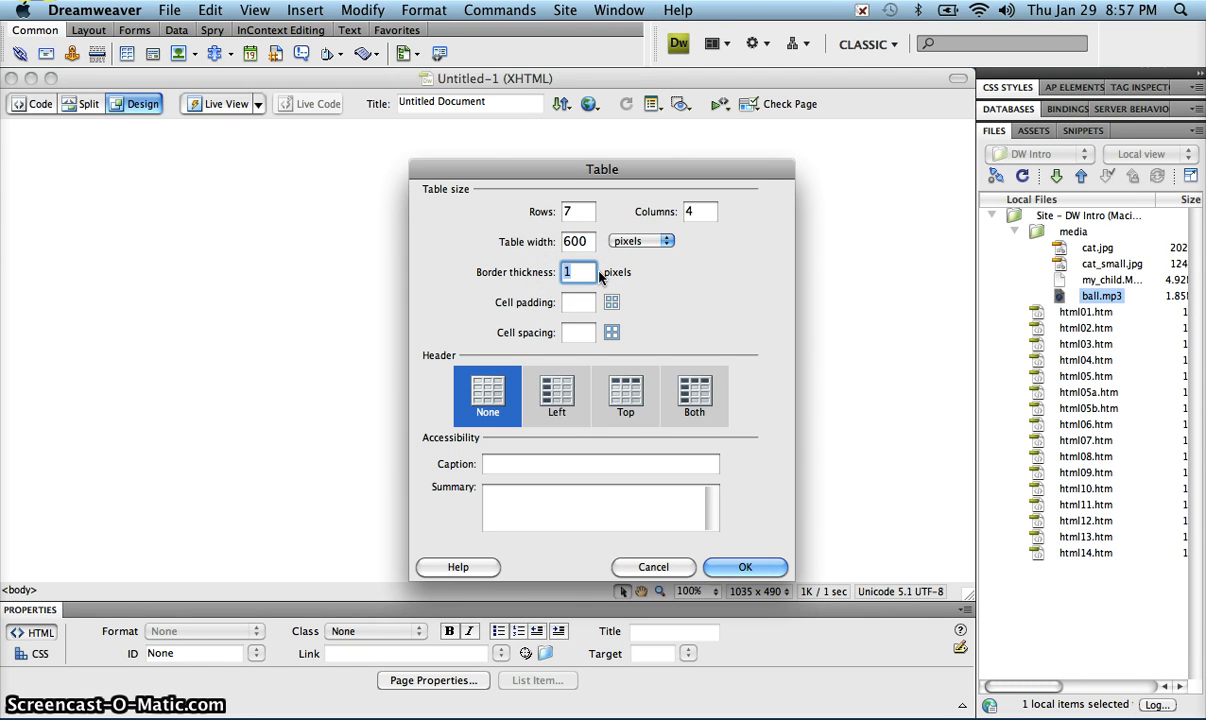
{"action": "type", "text": "2"}
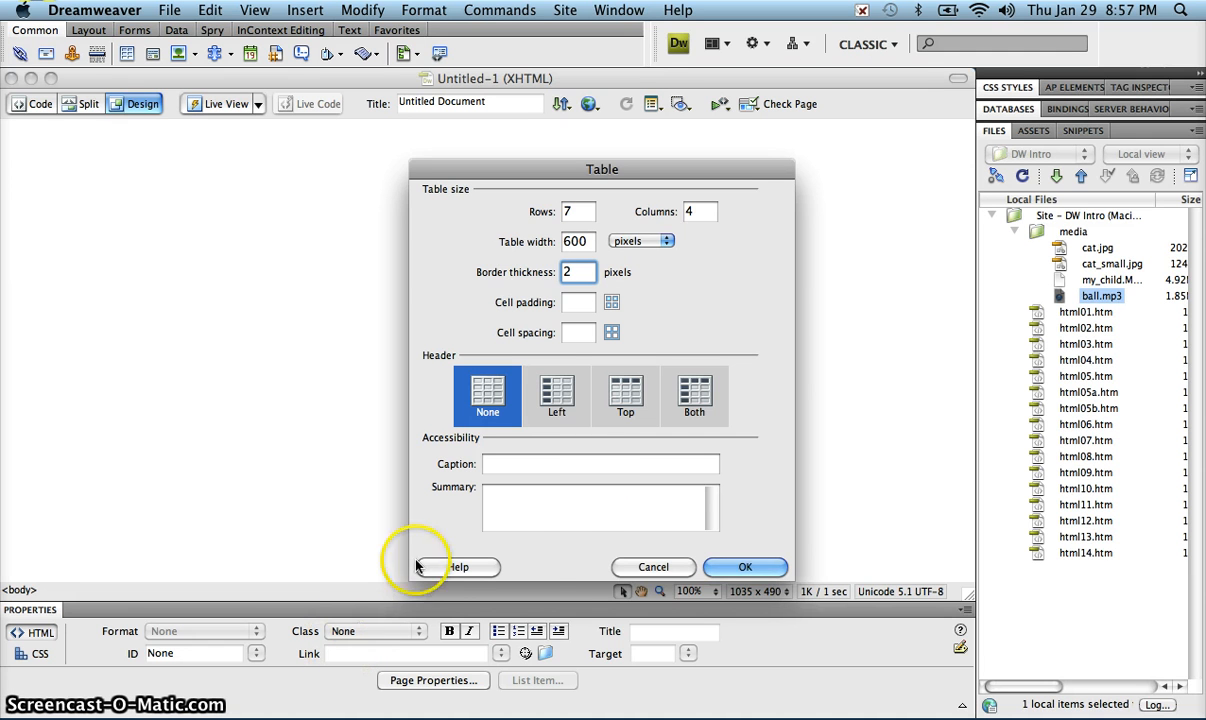
{"action": "left_click", "coordinate": [762, 569]}
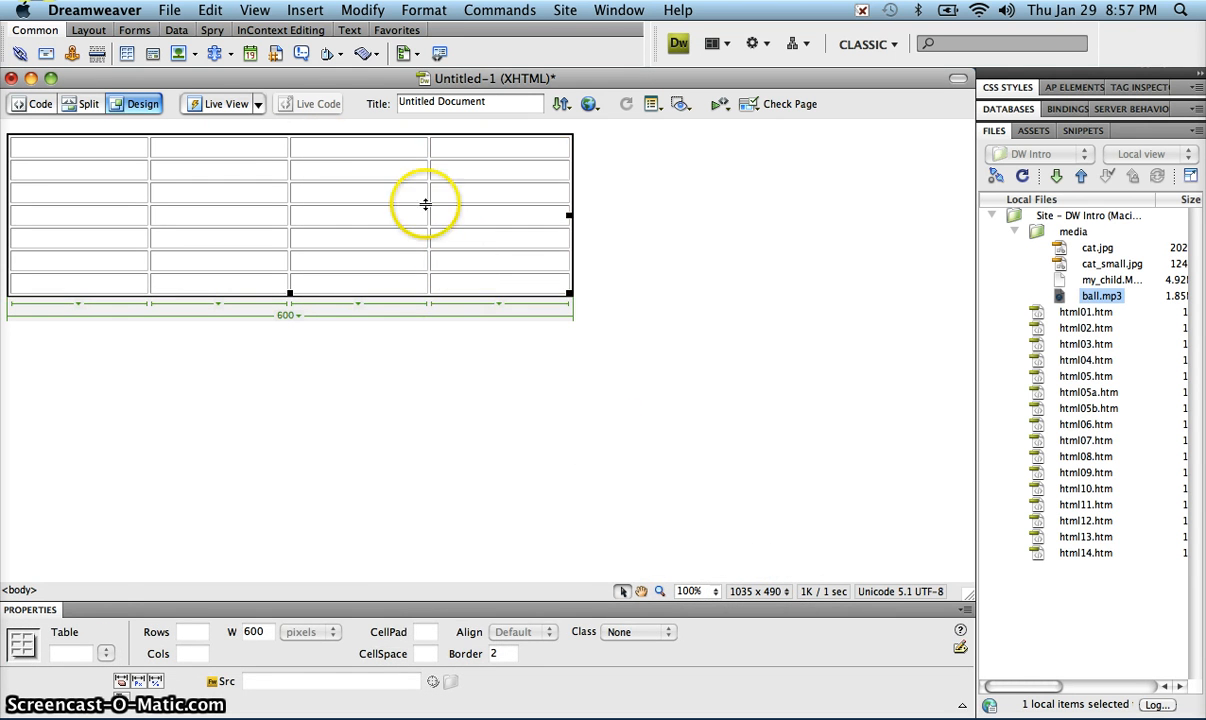
- Fill the table's first row with 1, Intro to DDMP, the teacher's surname and B201
{"action": "left_click", "coordinate": [107, 143]}
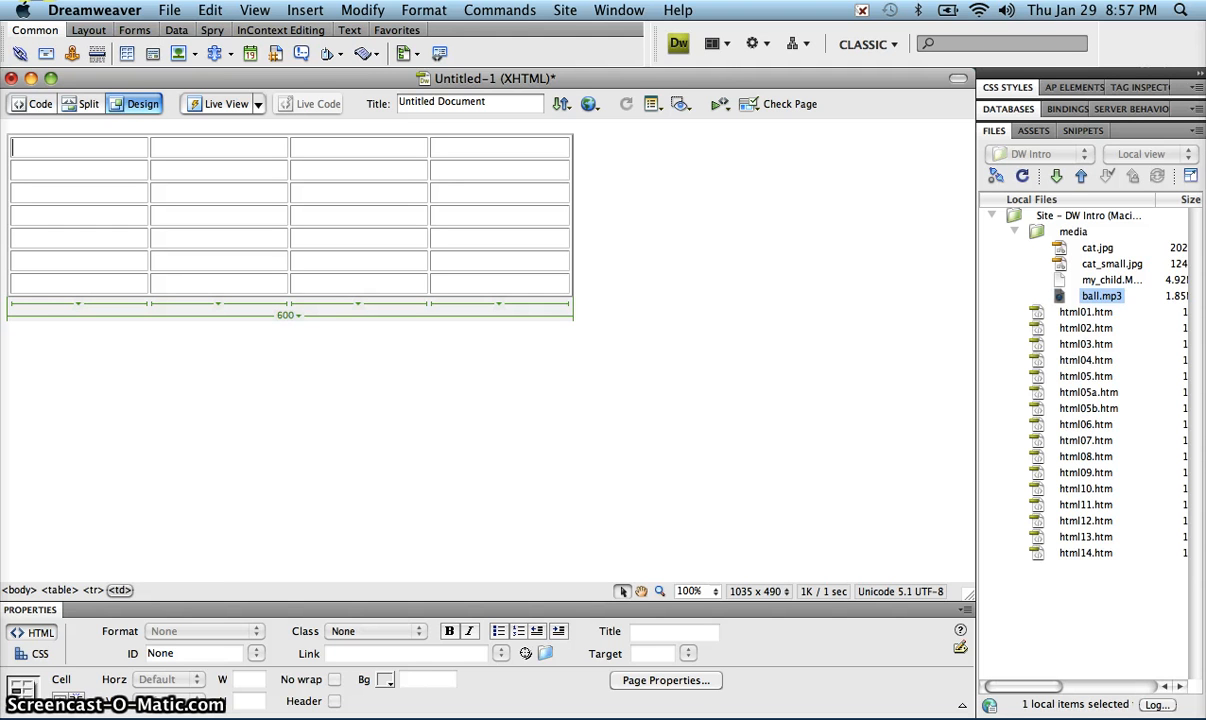
{"action": "type", "text": "1"}
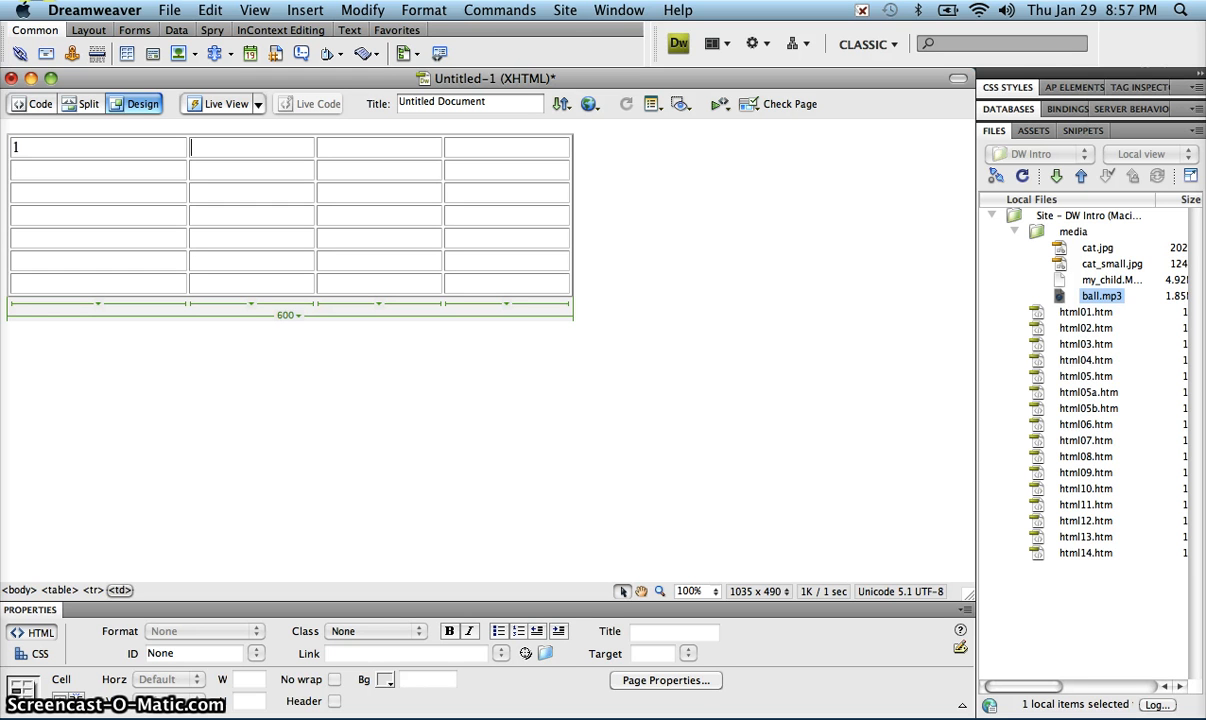
{"action": "type", "text": "Int"}
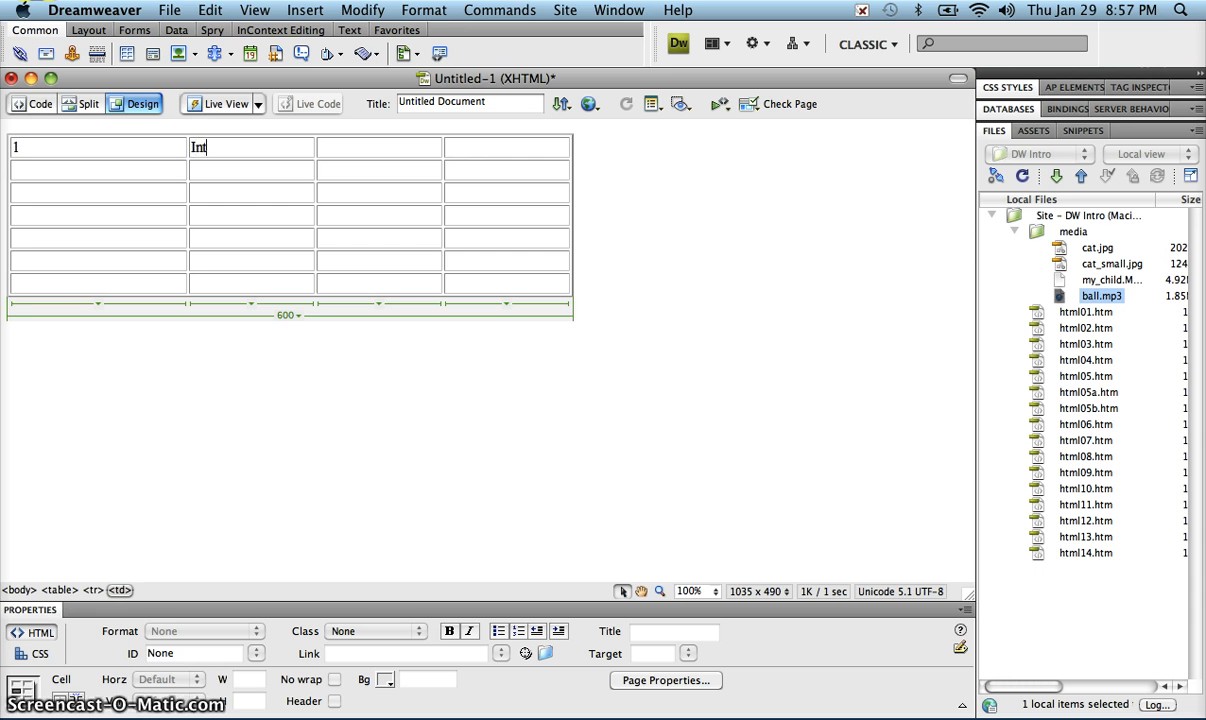
{"action": "type", "text": "ro to DDMP"}
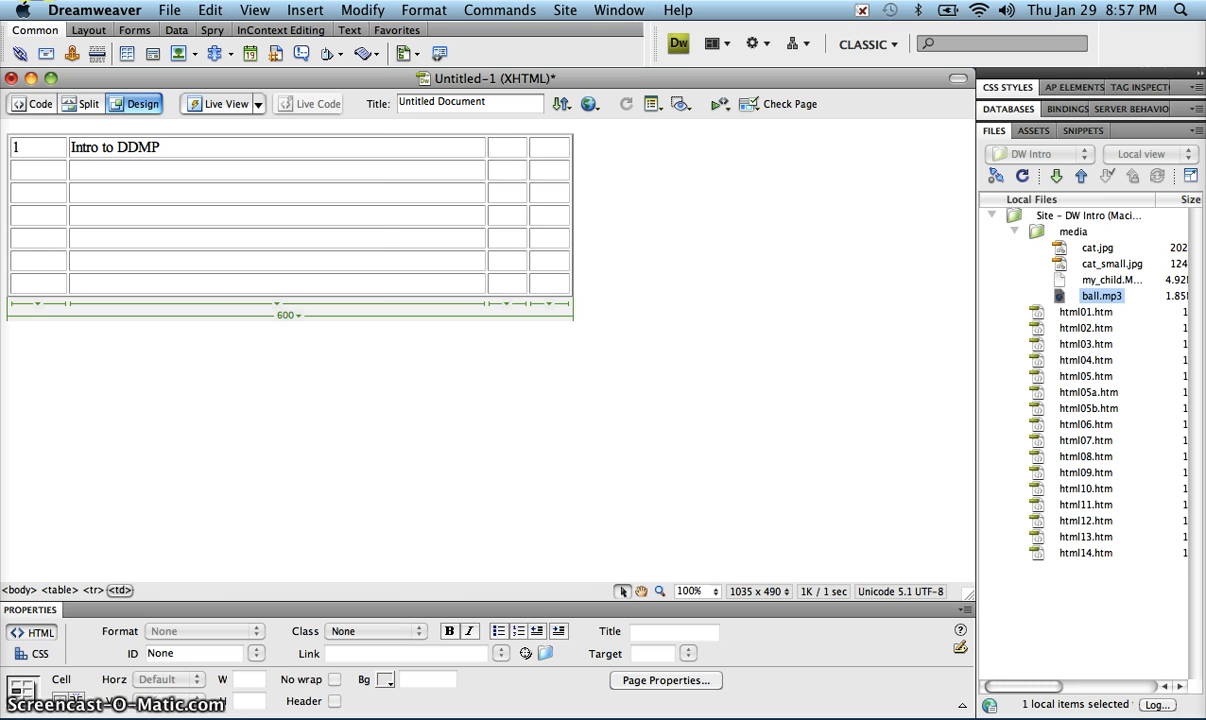
{"action": "type", "text": "Samuelson"}
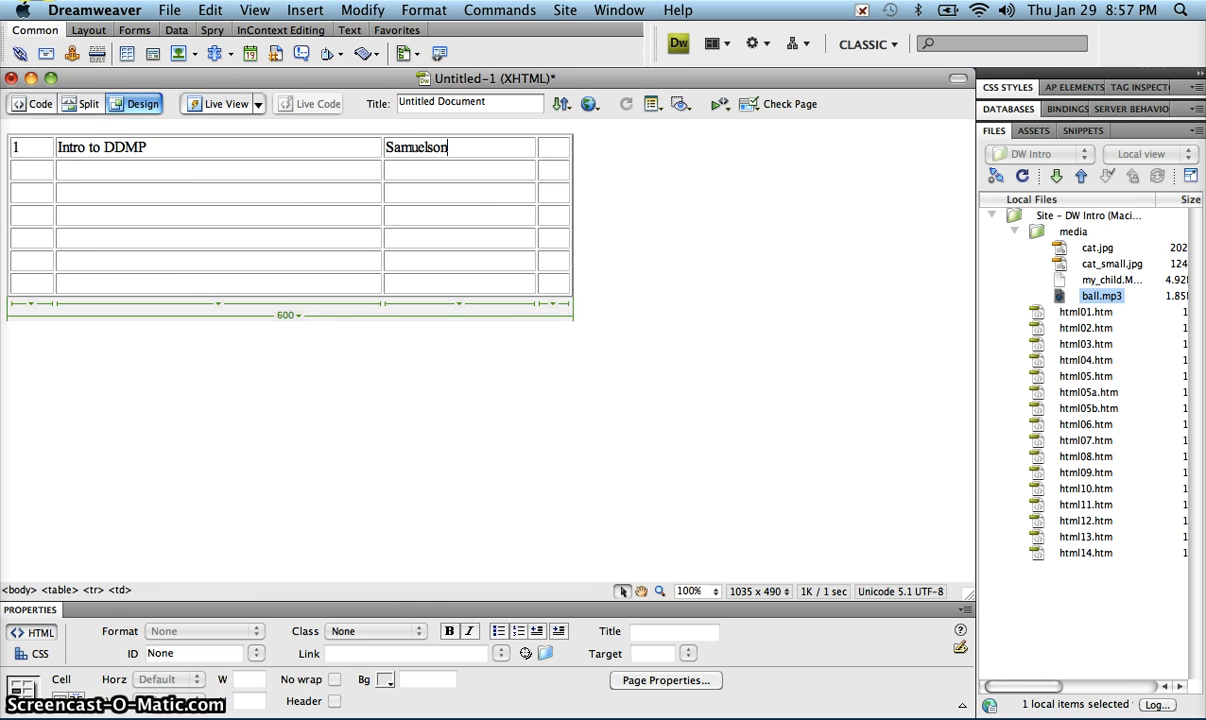
{"action": "key", "text": "Tab"}
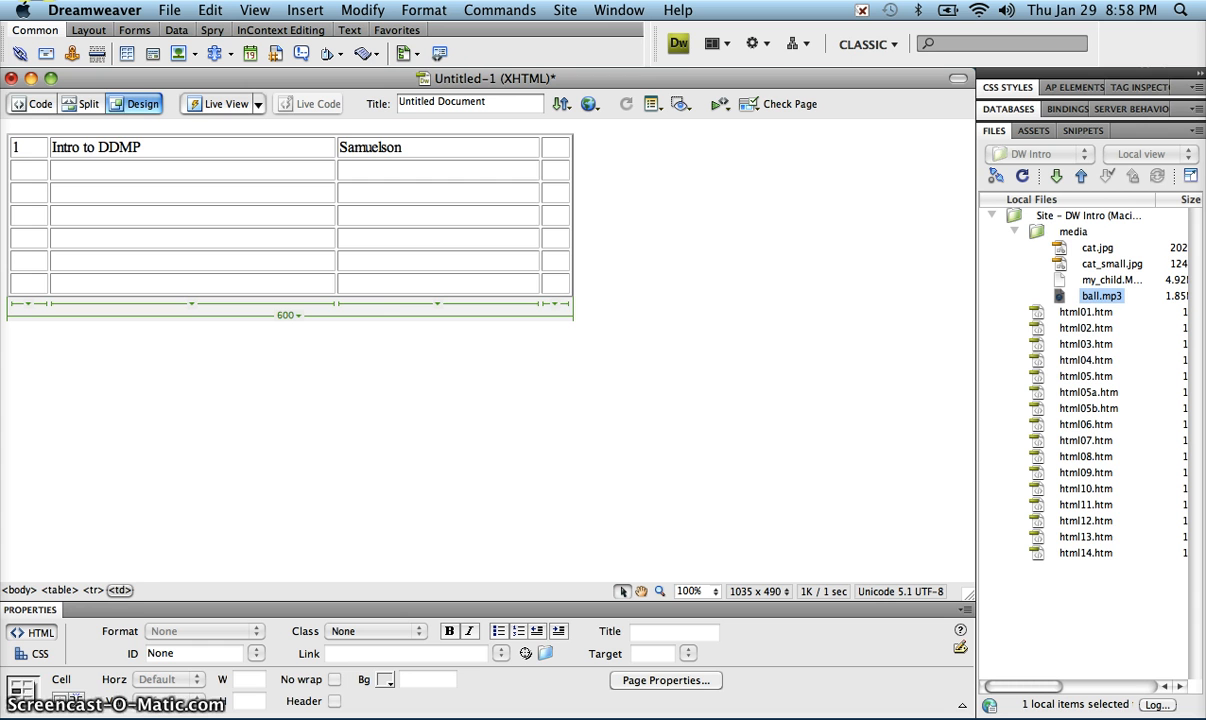
{"action": "type", "text": "B201"}
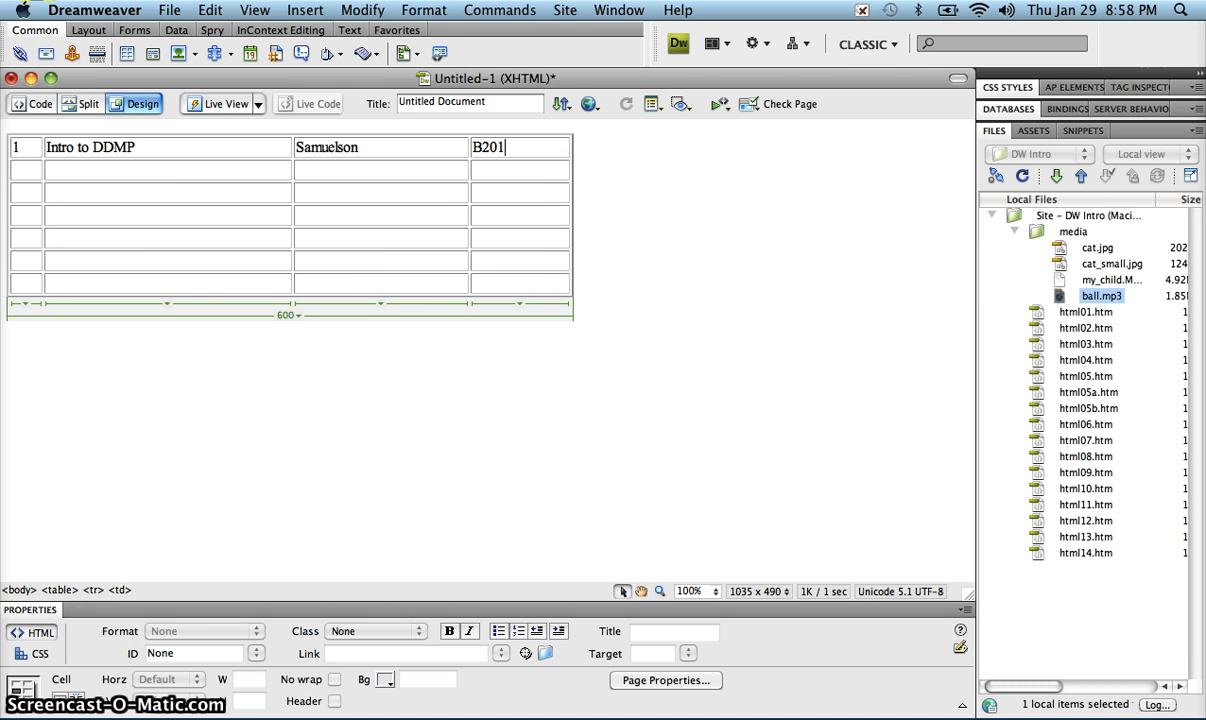
- Fill rows 2–7 with their row numbers, Intro to DDMP (2–4), DDMP (5–6), Yearbook (7), the teachers' surnames and B201
{"action": "type", "text": "2"}
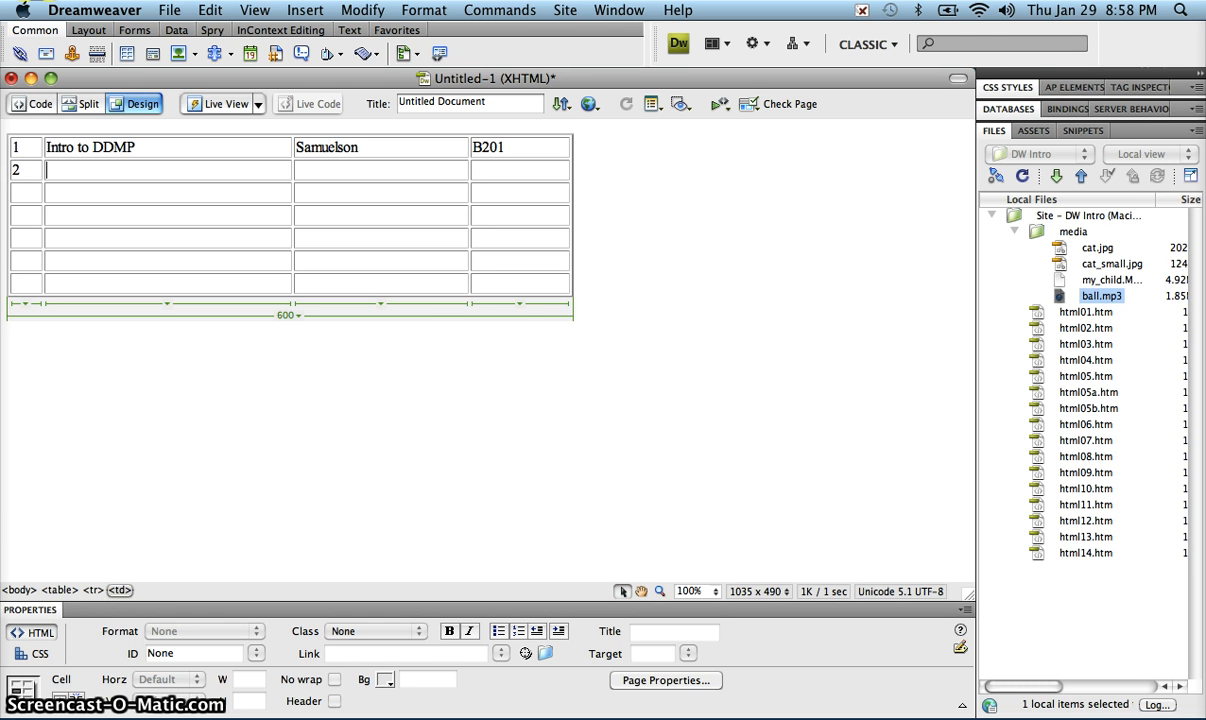
{"action": "type", "text": "Intro to DDMP"}
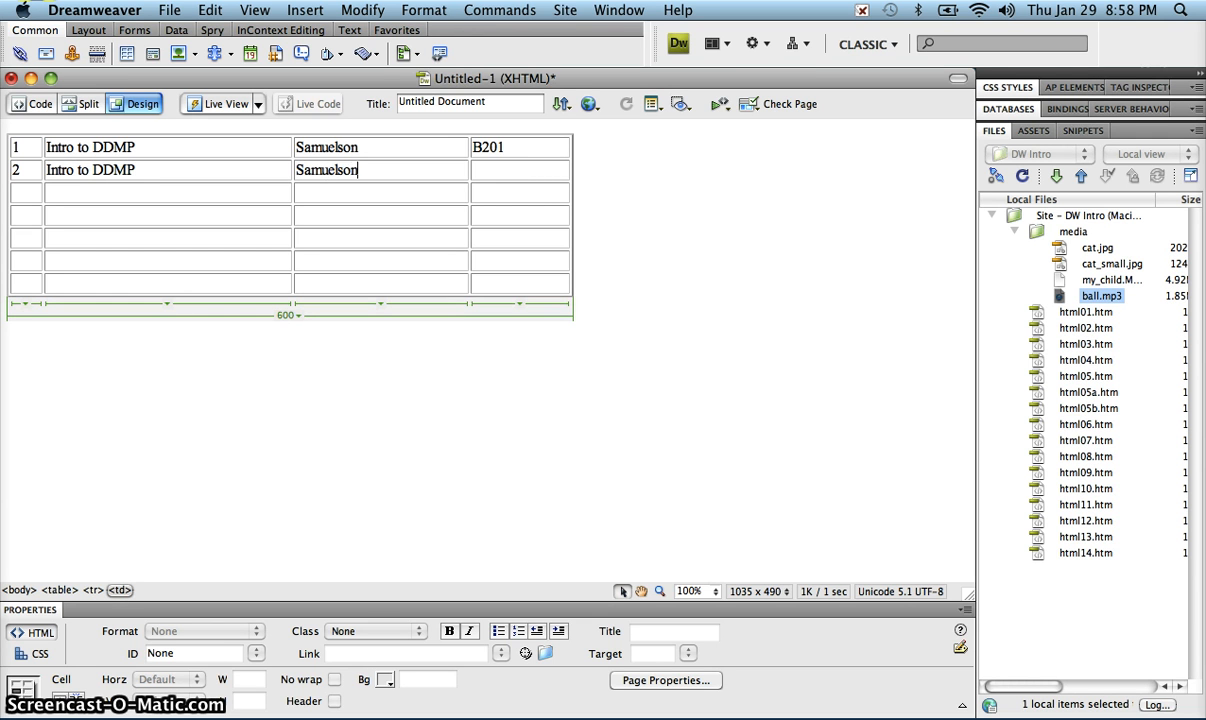
{"action": "type", "text": "B201"}
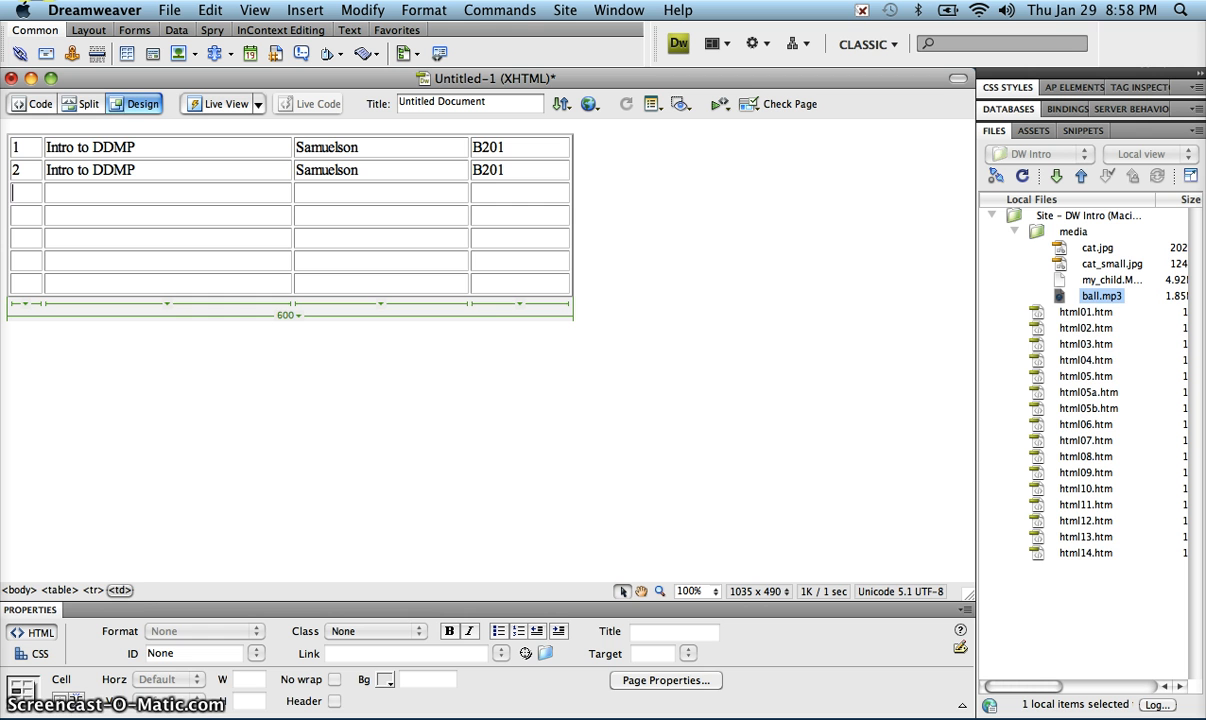
{"action": "type", "text": "3."}
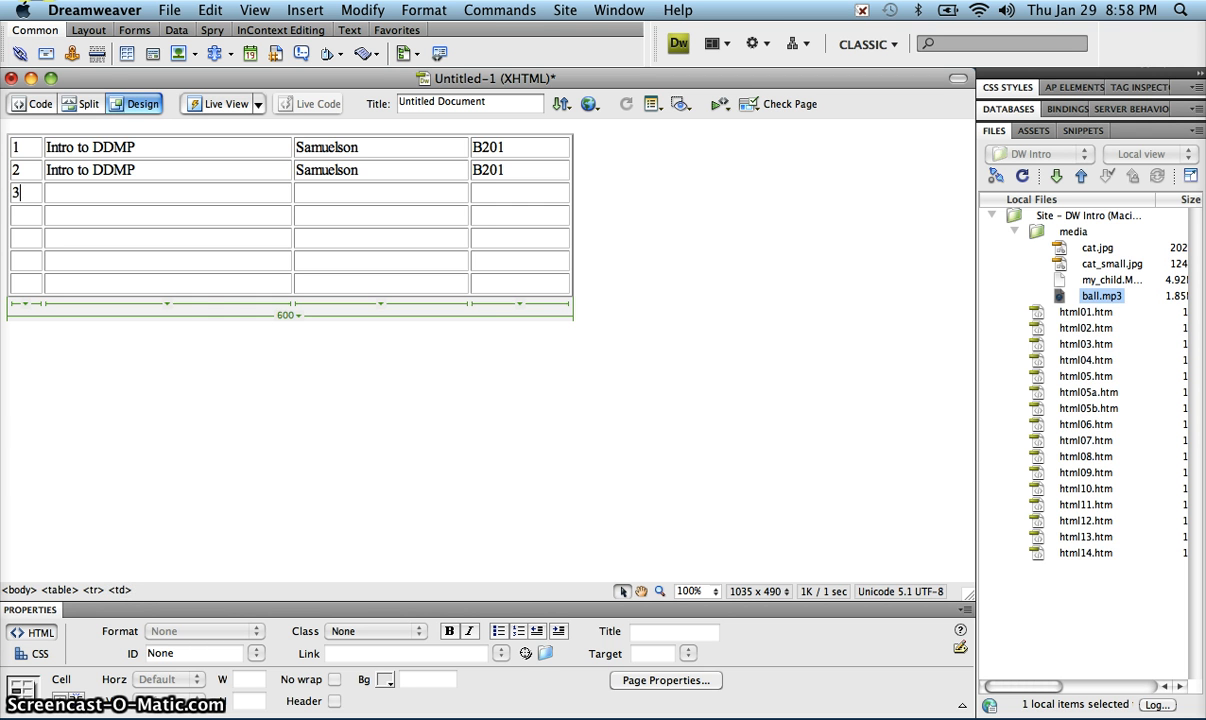
{"action": "left_click", "coordinate": [182, 325]}
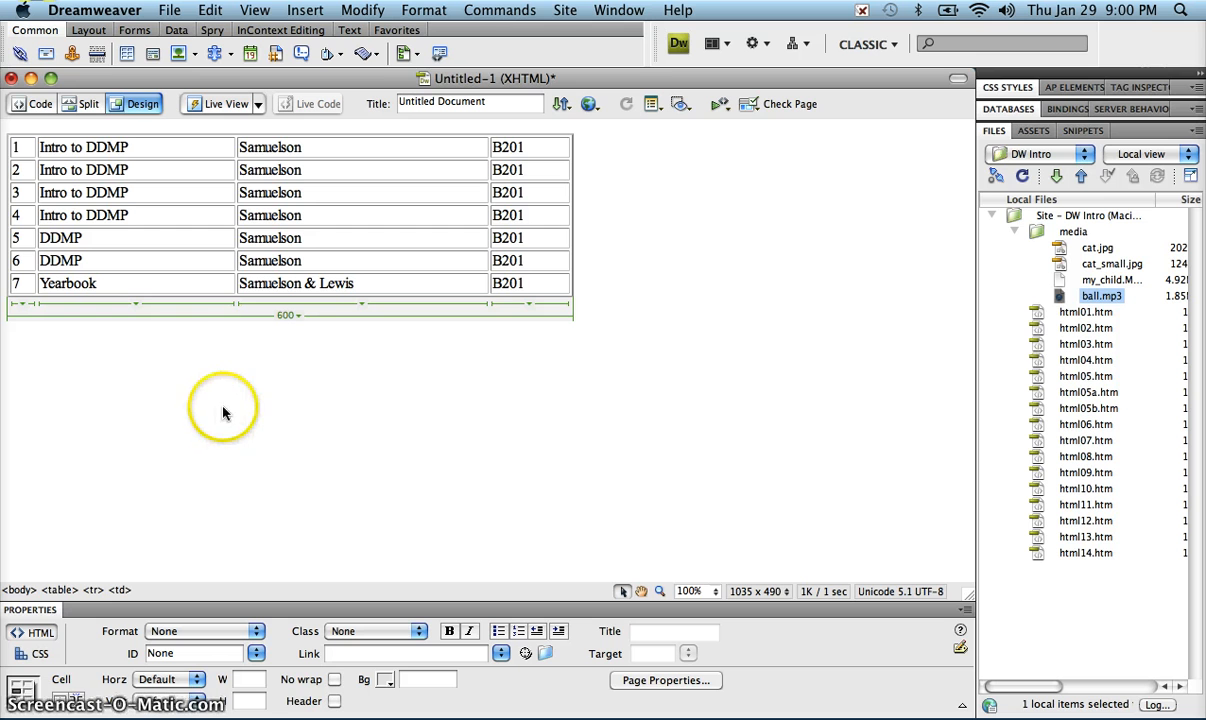
- Select the whole table, examine its HTML code in Split view, and return to Design view
{"action": "left_click", "coordinate": [198, 240]}
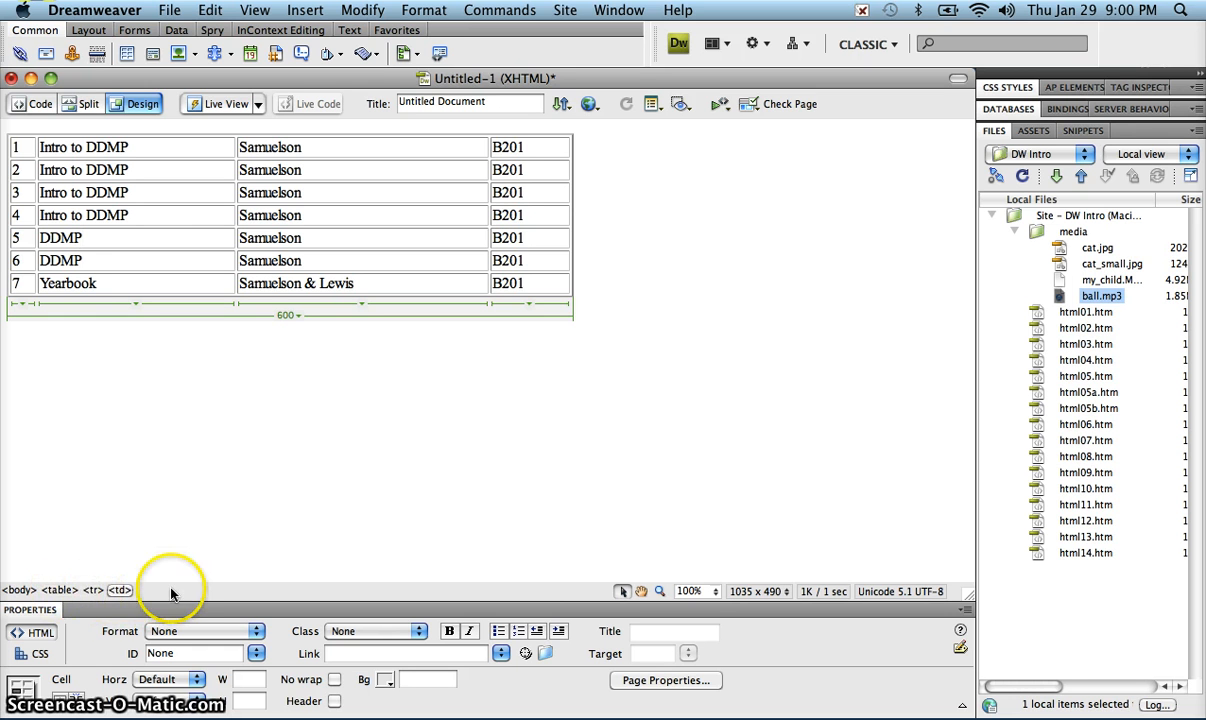
{"action": "left_click", "coordinate": [58, 590]}
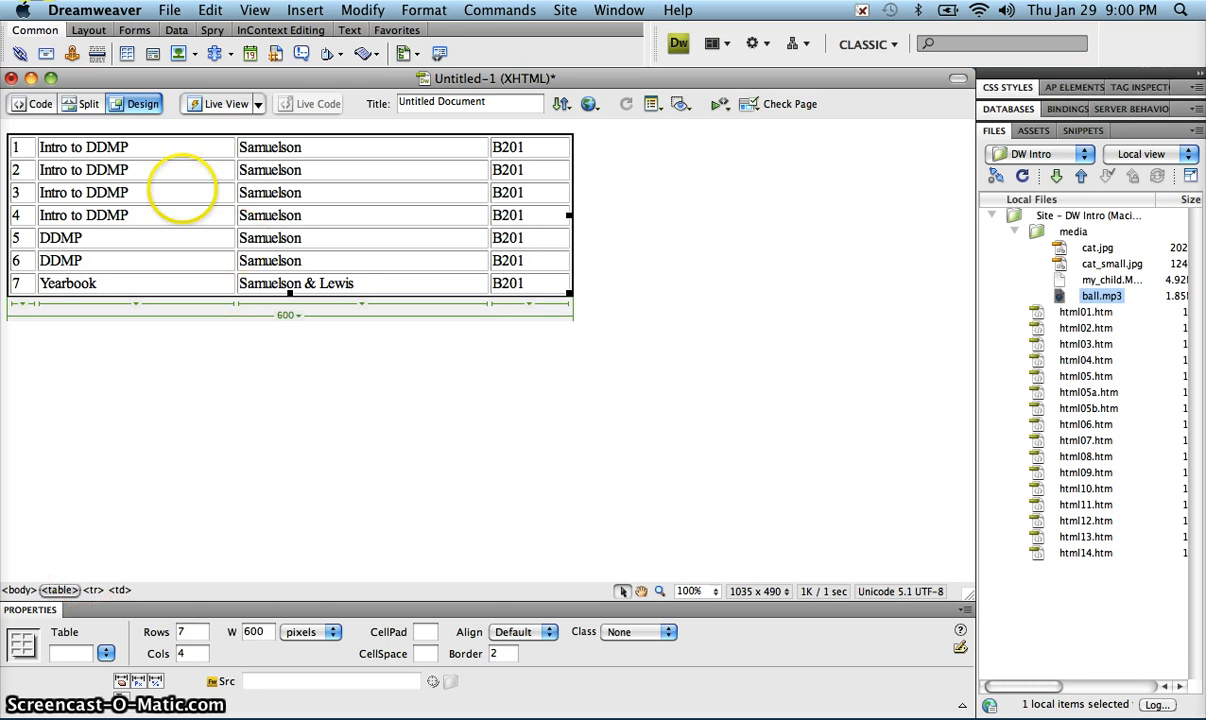
{"action": "left_click", "coordinate": [86, 104]}
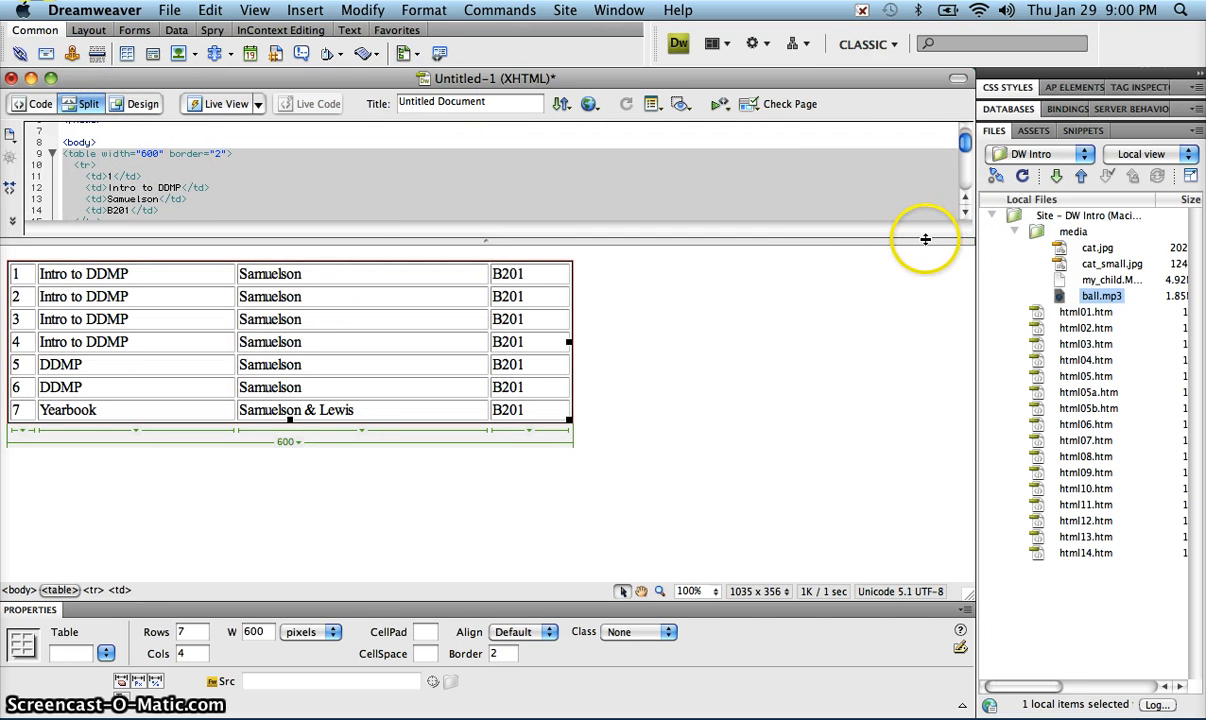
{"action": "left_click_drag", "start_coordinate": [926, 238], "coordinate": [931, 318]}
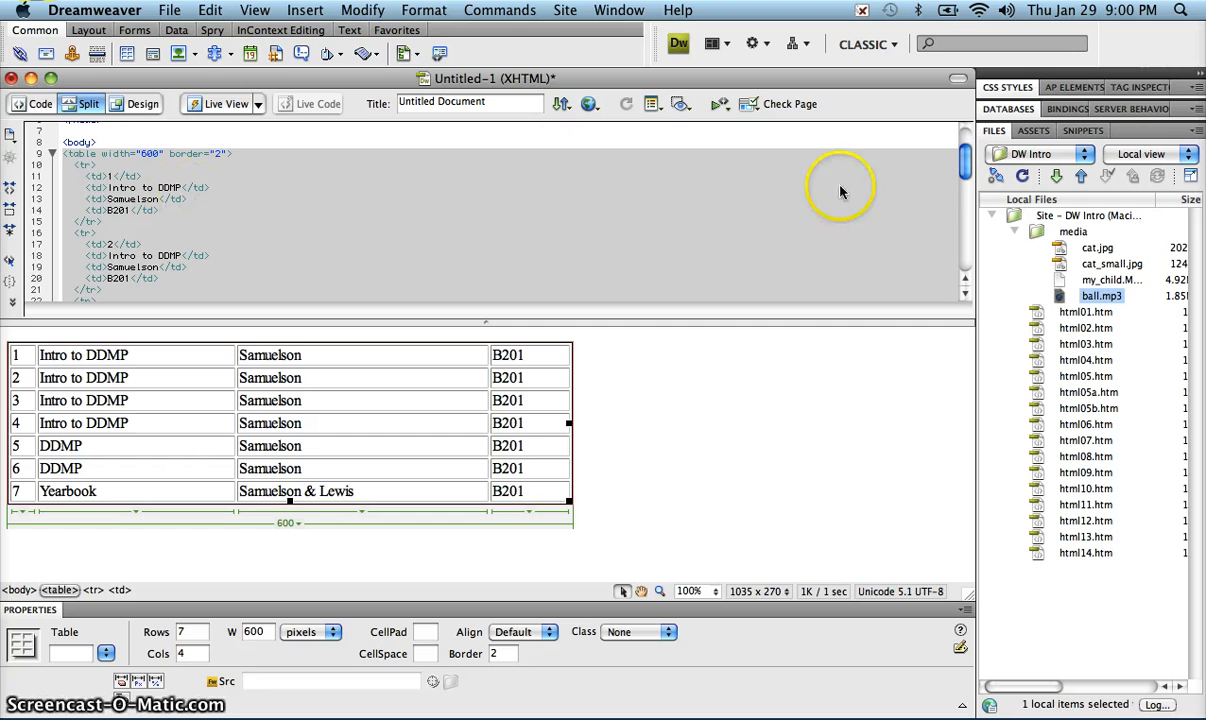
{"action": "left_click", "coordinate": [965, 168]}
{"action": "left_click_drag", "start_coordinate": [965, 168], "coordinate": [958, 222]}
{"action": "left_click", "coordinate": [118, 104]}
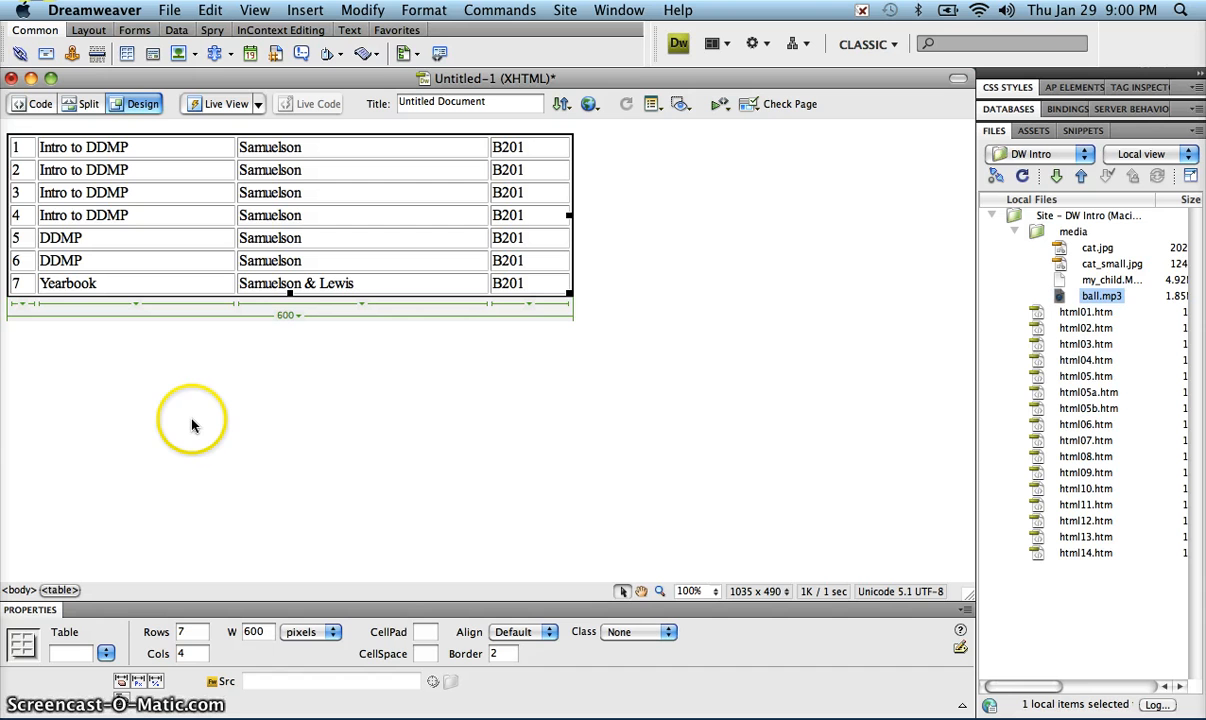
- Set the selected table's cell padding to 5
{"action": "left_click", "coordinate": [424, 632]}
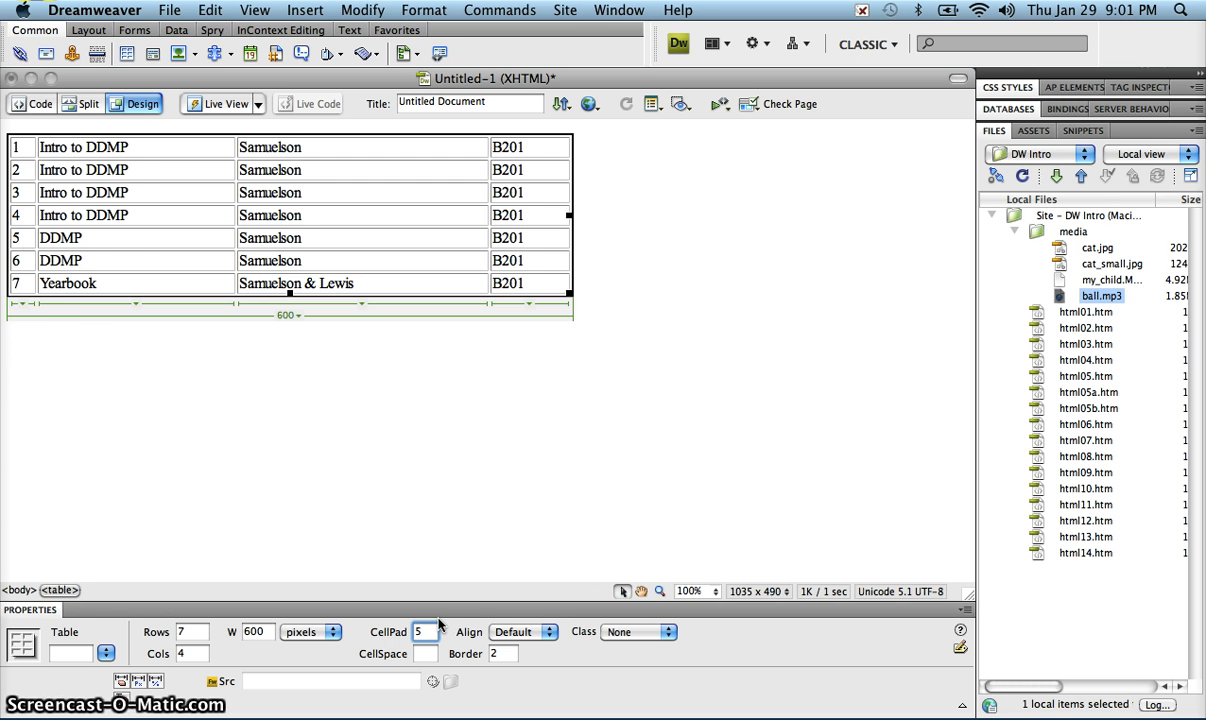
{"action": "key", "text": "Return"}
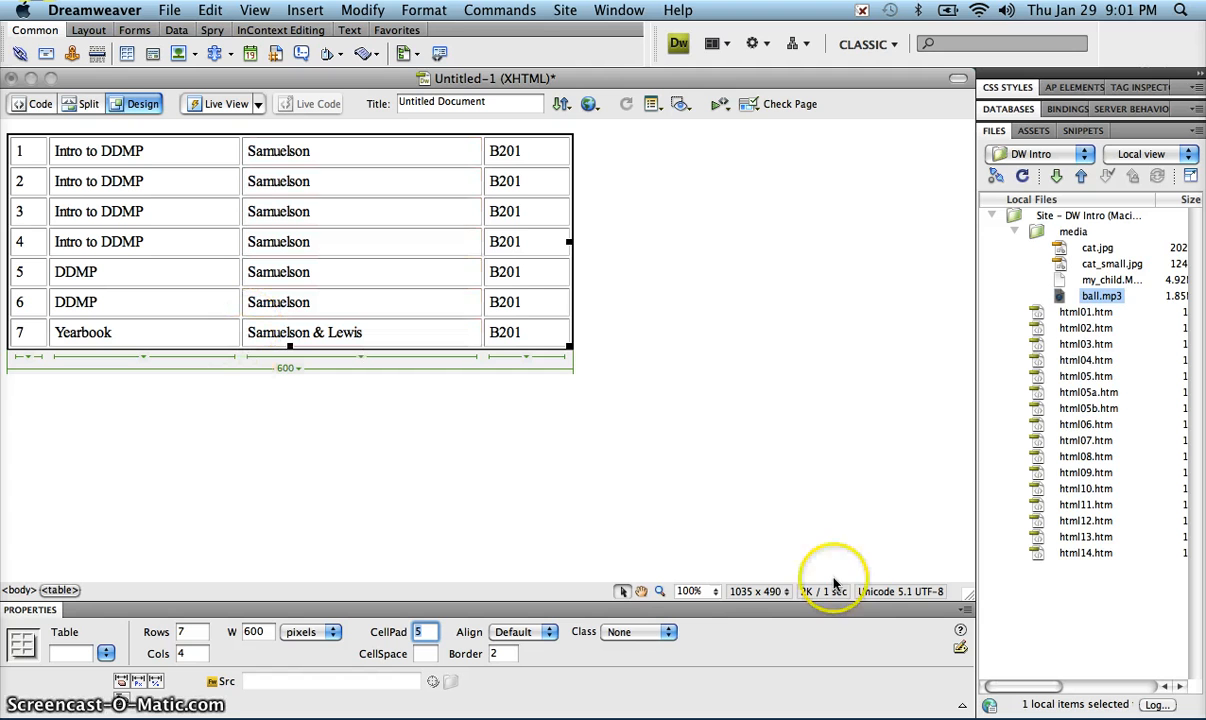
- Set the selected table's cell spacing to 0
{"action": "left_click", "coordinate": [716, 592]}
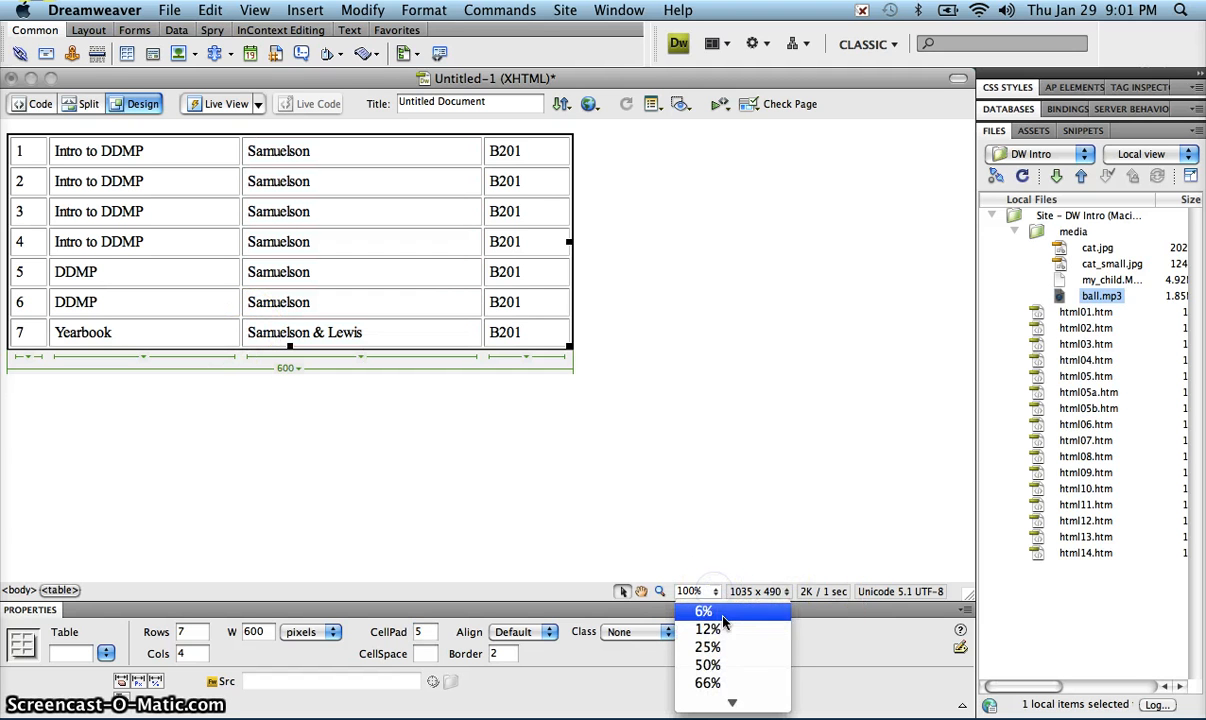
{"action": "mouse_move", "coordinate": [732, 700]}
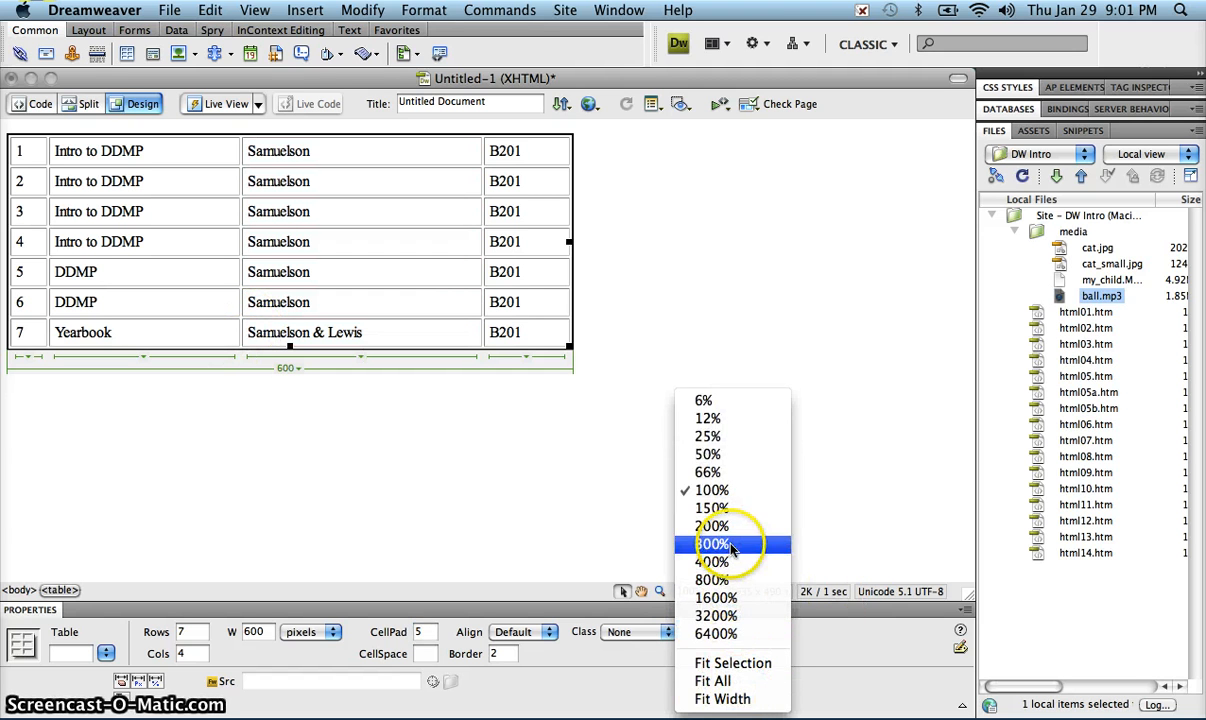
{"action": "left_click", "coordinate": [732, 546]}
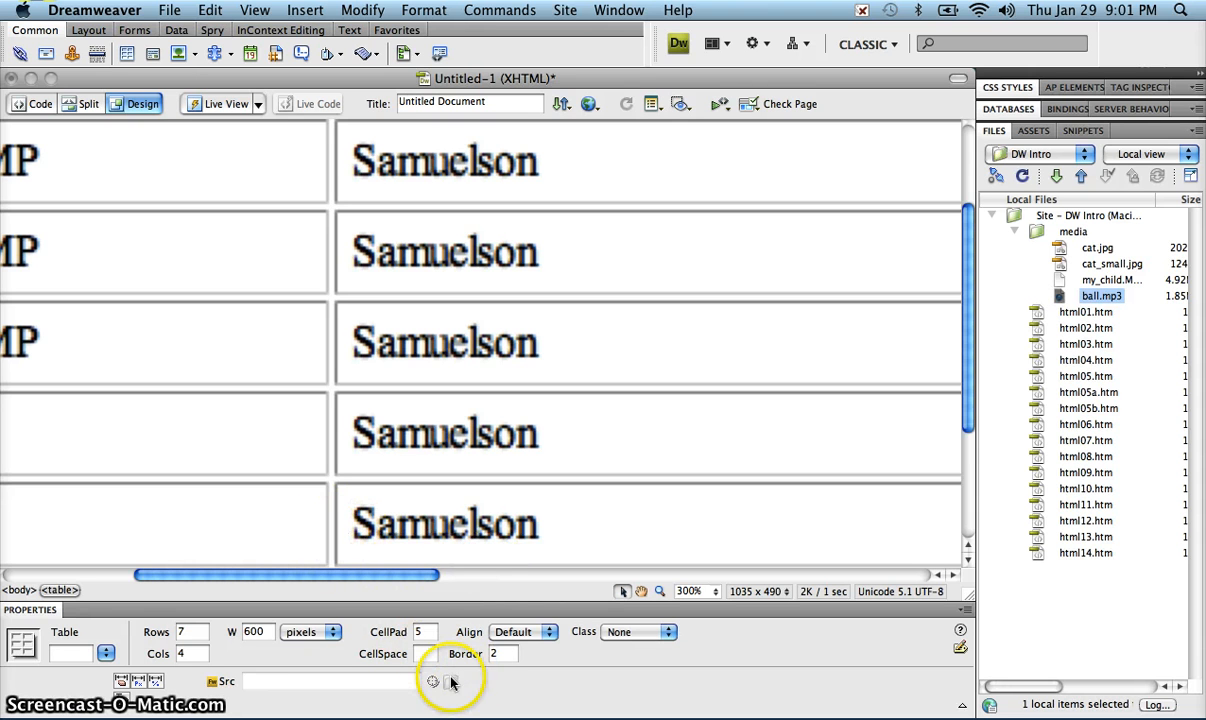
{"action": "left_click", "coordinate": [423, 655]}
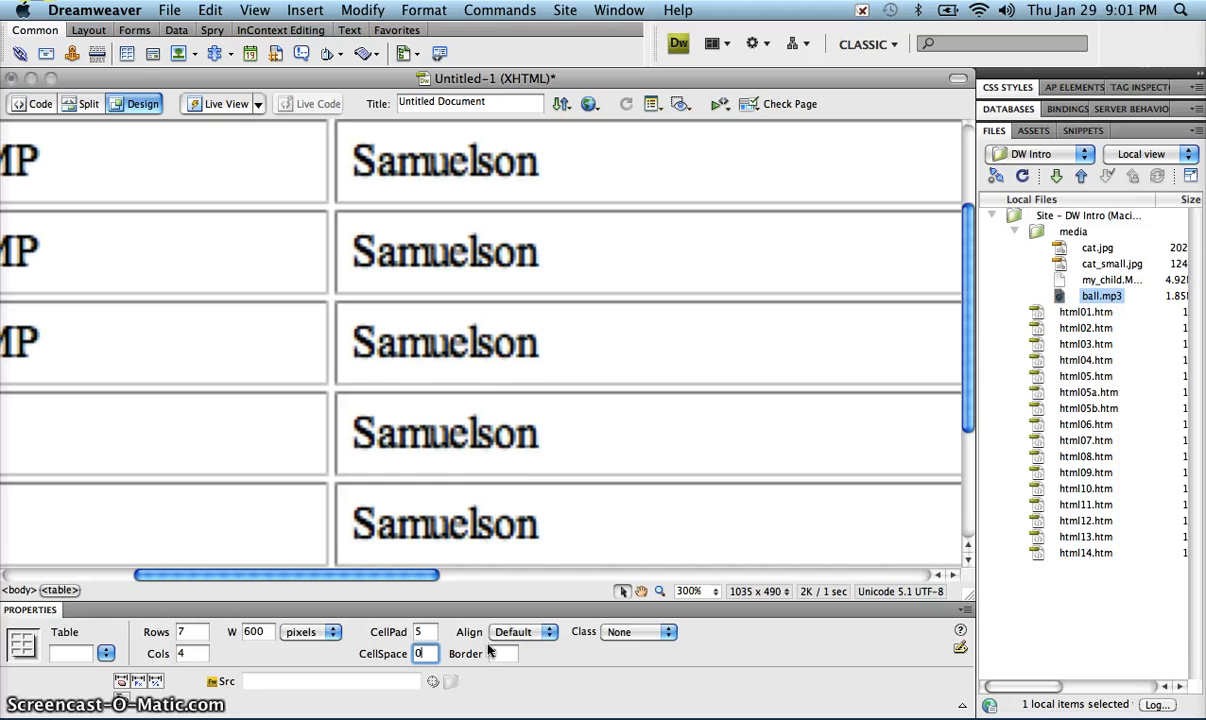
{"action": "key", "text": "Return"}
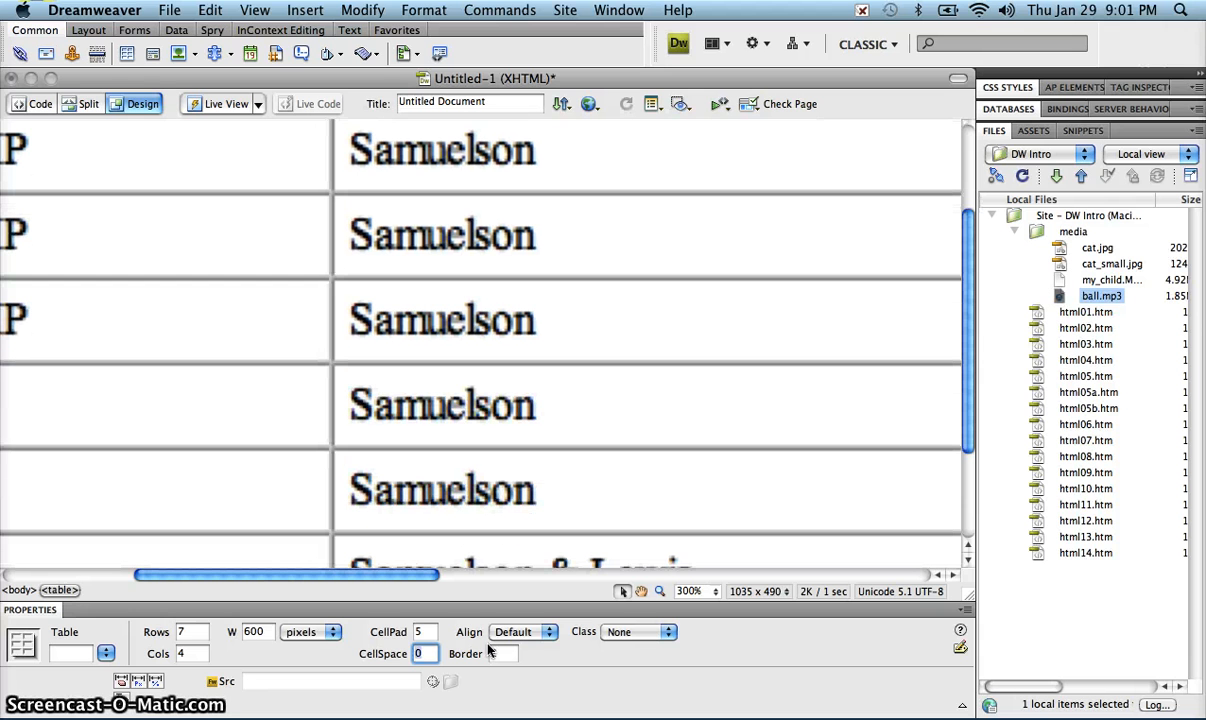
{"action": "left_click", "coordinate": [714, 592]}
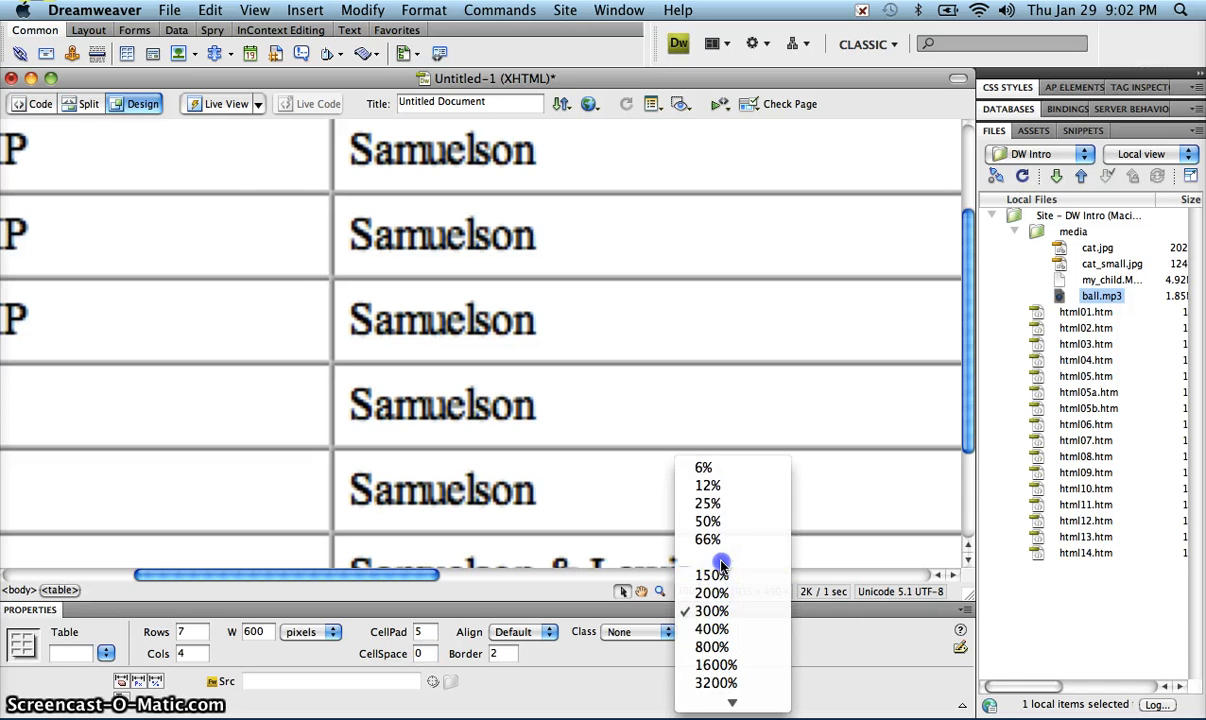
{"action": "left_click", "coordinate": [720, 562]}
{"action": "left_click", "coordinate": [420, 430]}
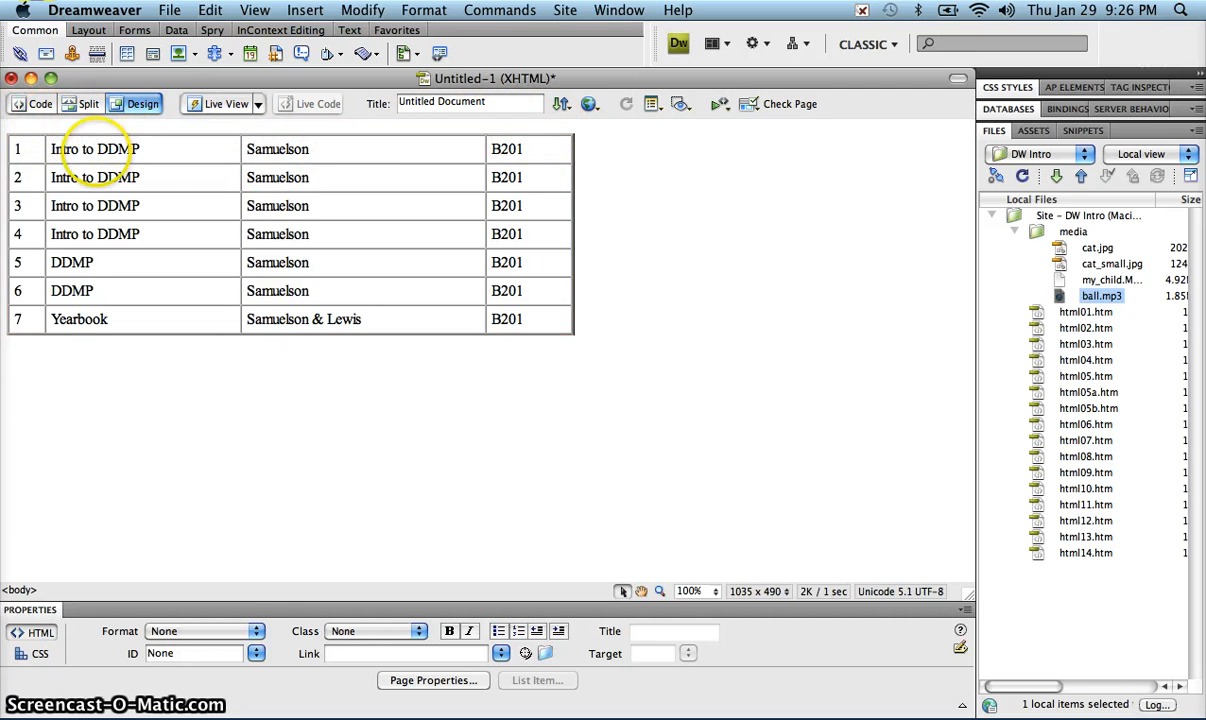
- Insert 2 rows above the table's first row
{"action": "left_click", "coordinate": [168, 148]}
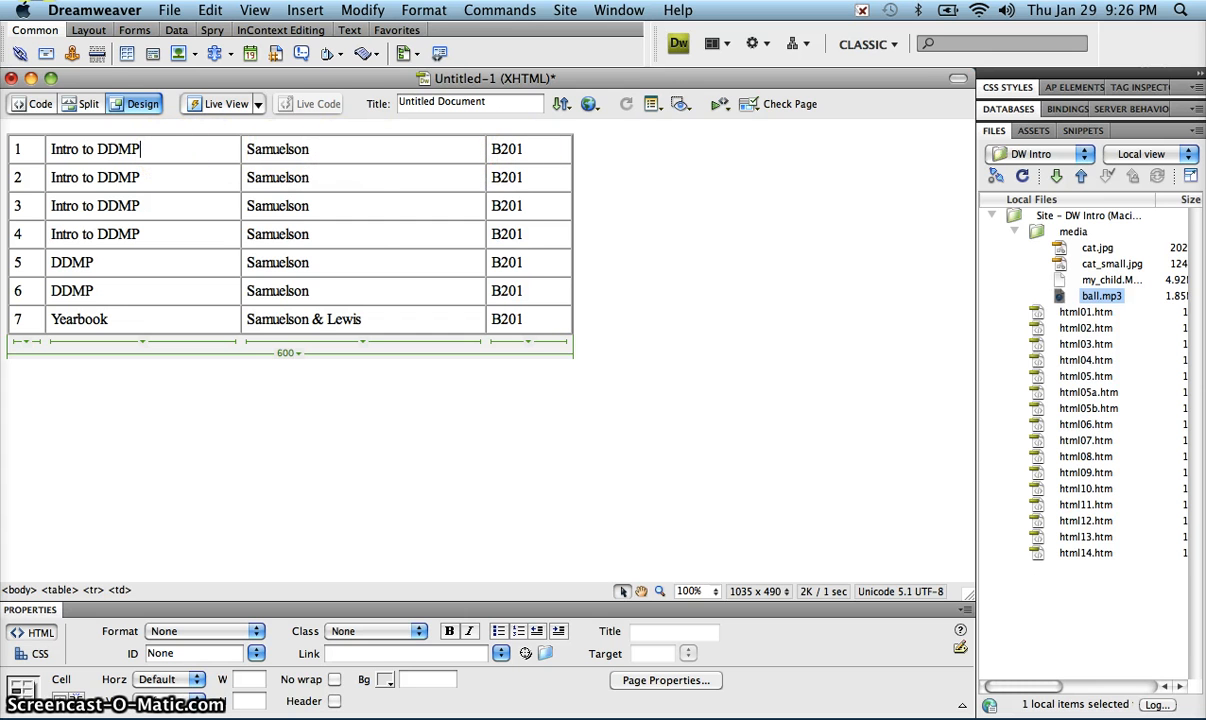
{"action": "right_click", "coordinate": [170, 153]}
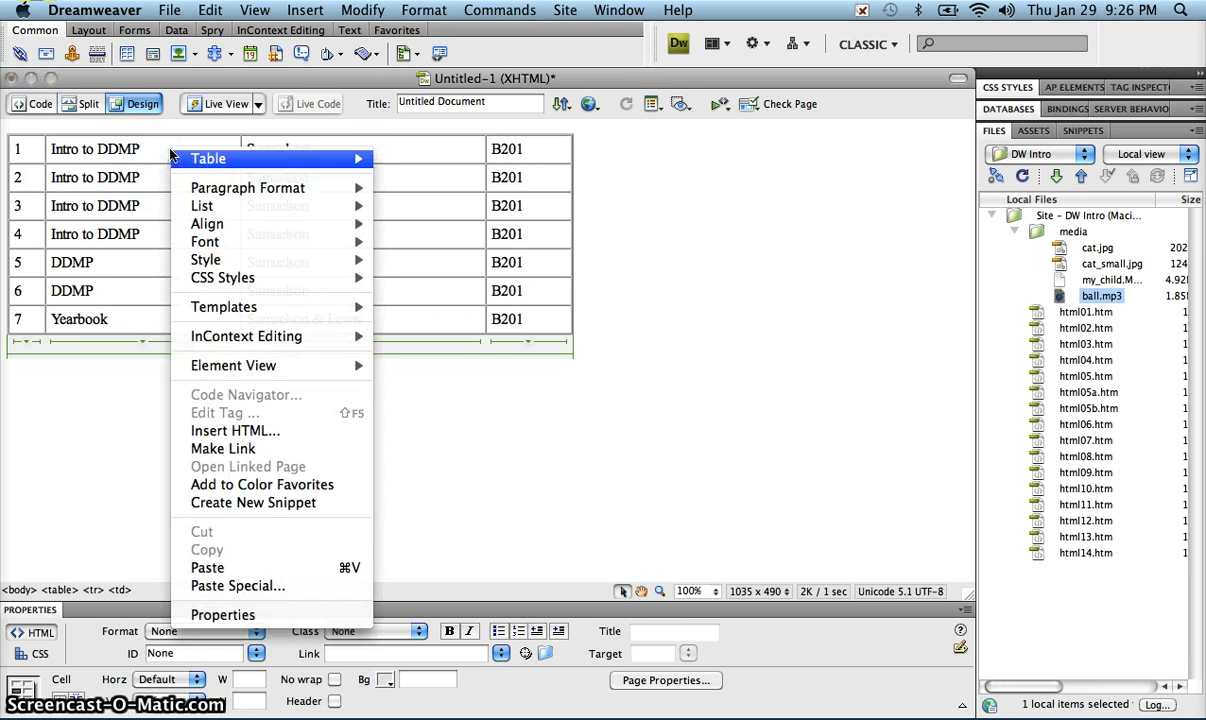
{"action": "mouse_move", "coordinate": [176, 158]}
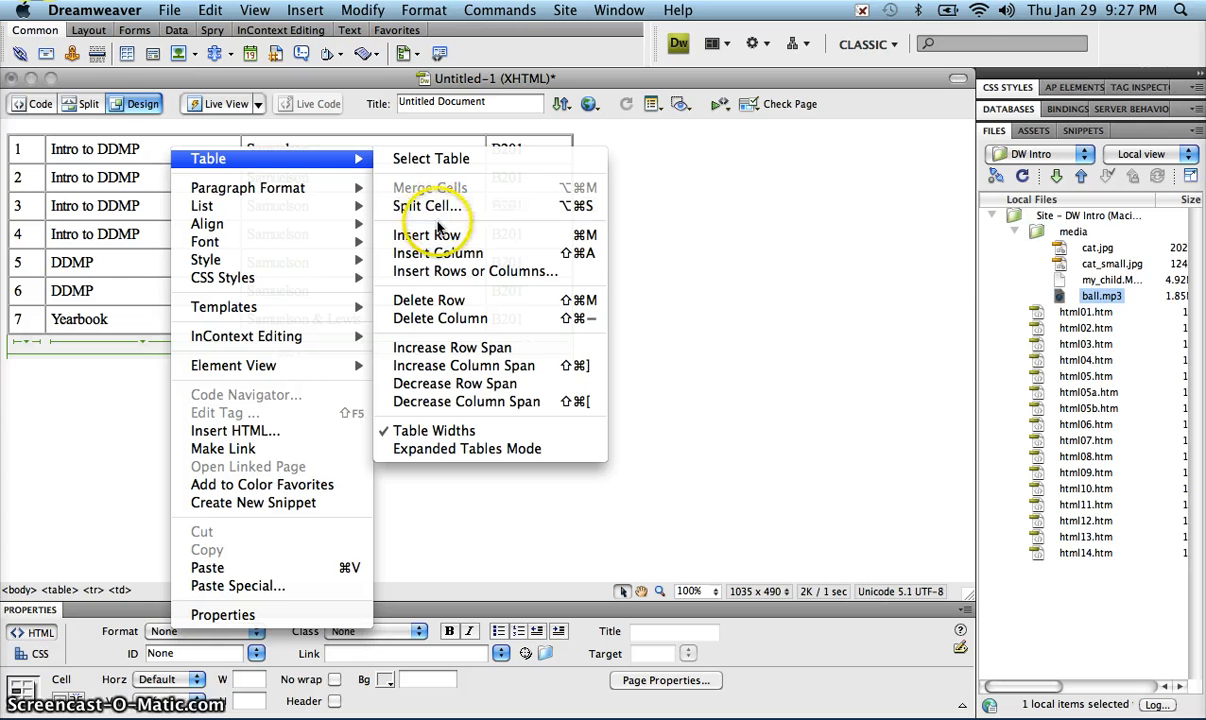
{"action": "left_click", "coordinate": [512, 272]}
{"action": "left_click", "coordinate": [550, 376]}
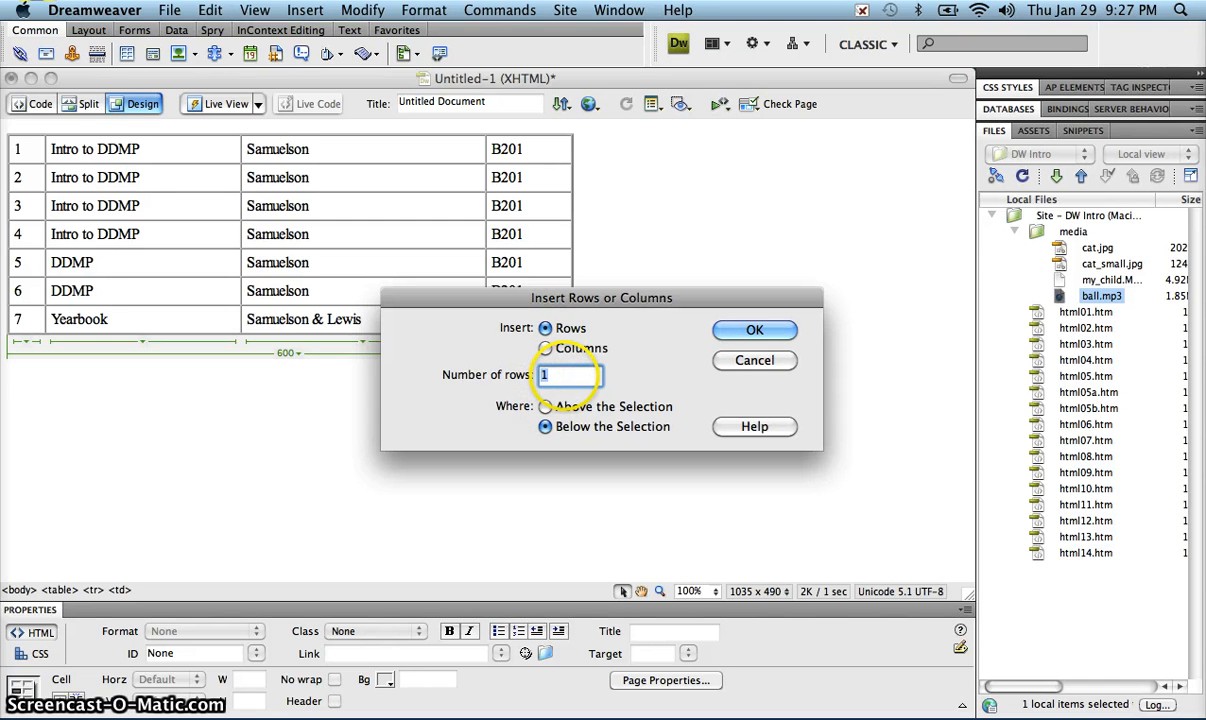
{"action": "type", "text": "2"}
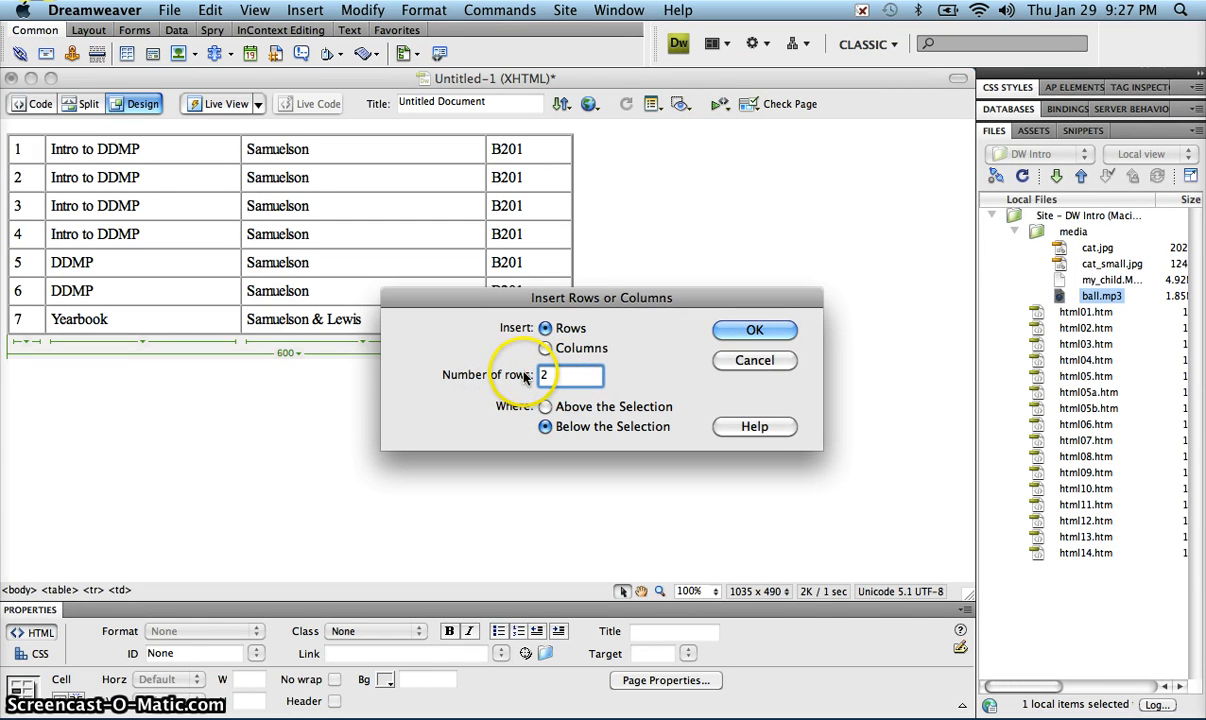
{"action": "left_click", "coordinate": [565, 406]}
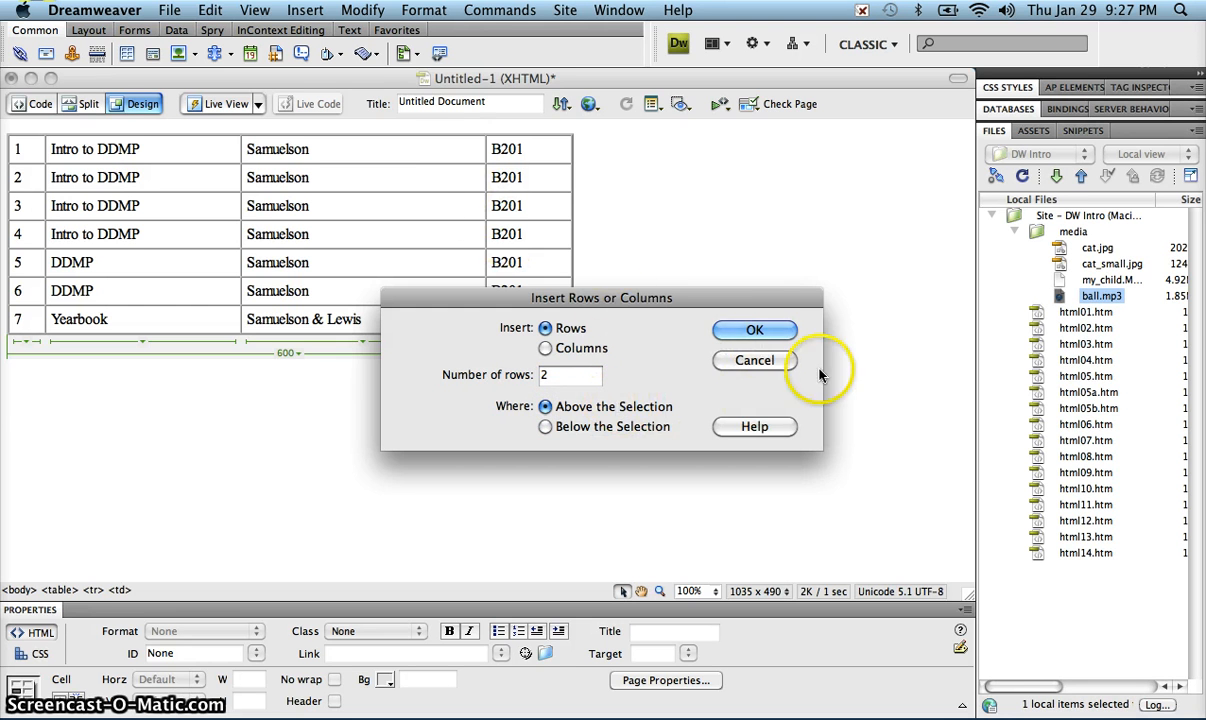
{"action": "left_click", "coordinate": [776, 333]}
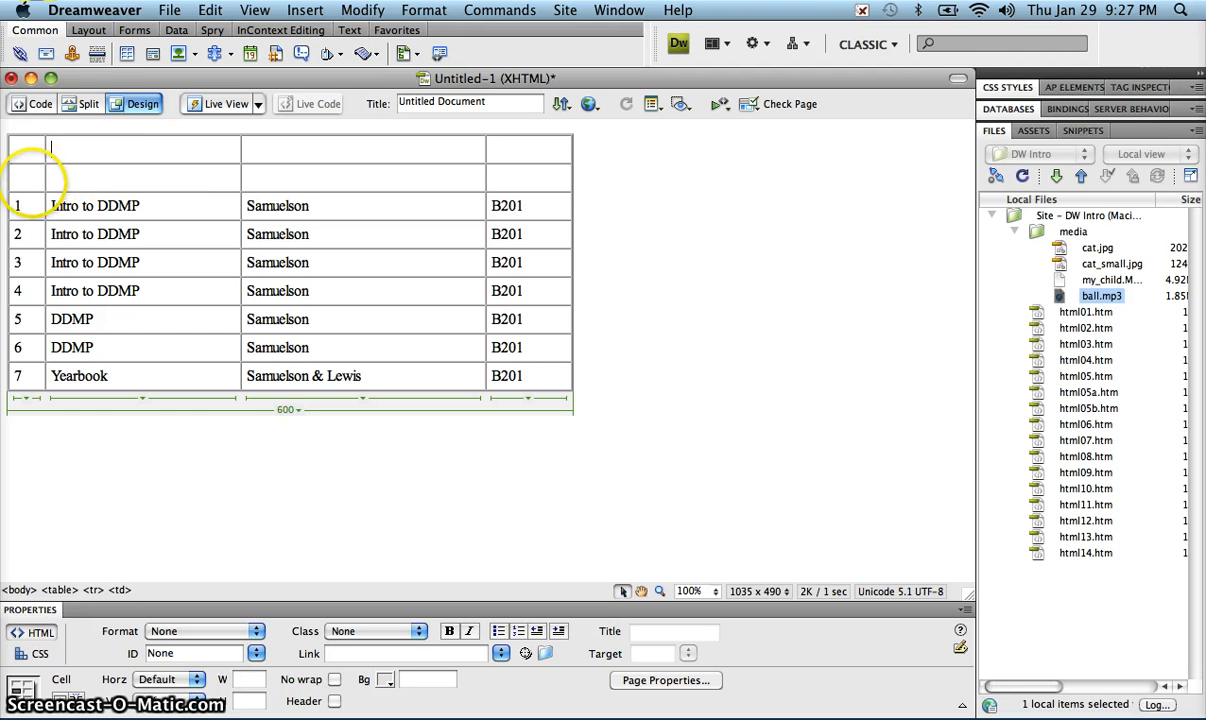
- Fill the table's second row with the column labels Pd, Course, Teacher and Room
{"action": "left_click", "coordinate": [30, 180]}
{"action": "left_click", "coordinate": [24, 178]}
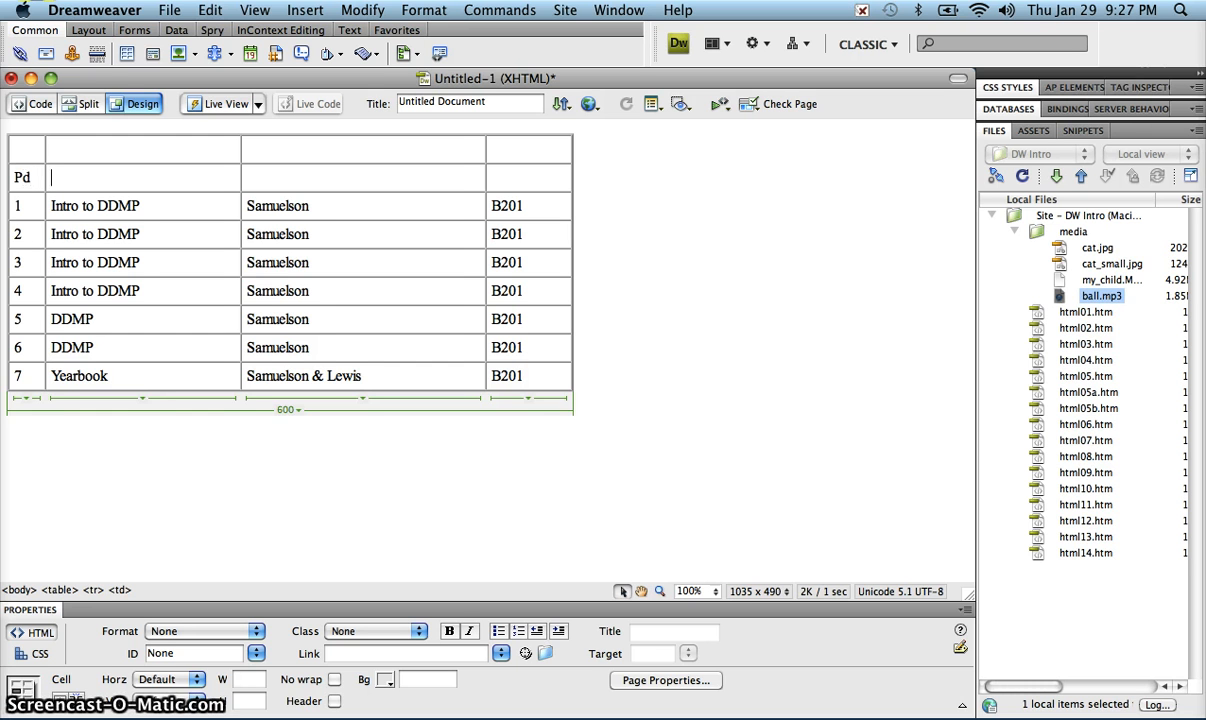
{"action": "type", "text": "Course"}
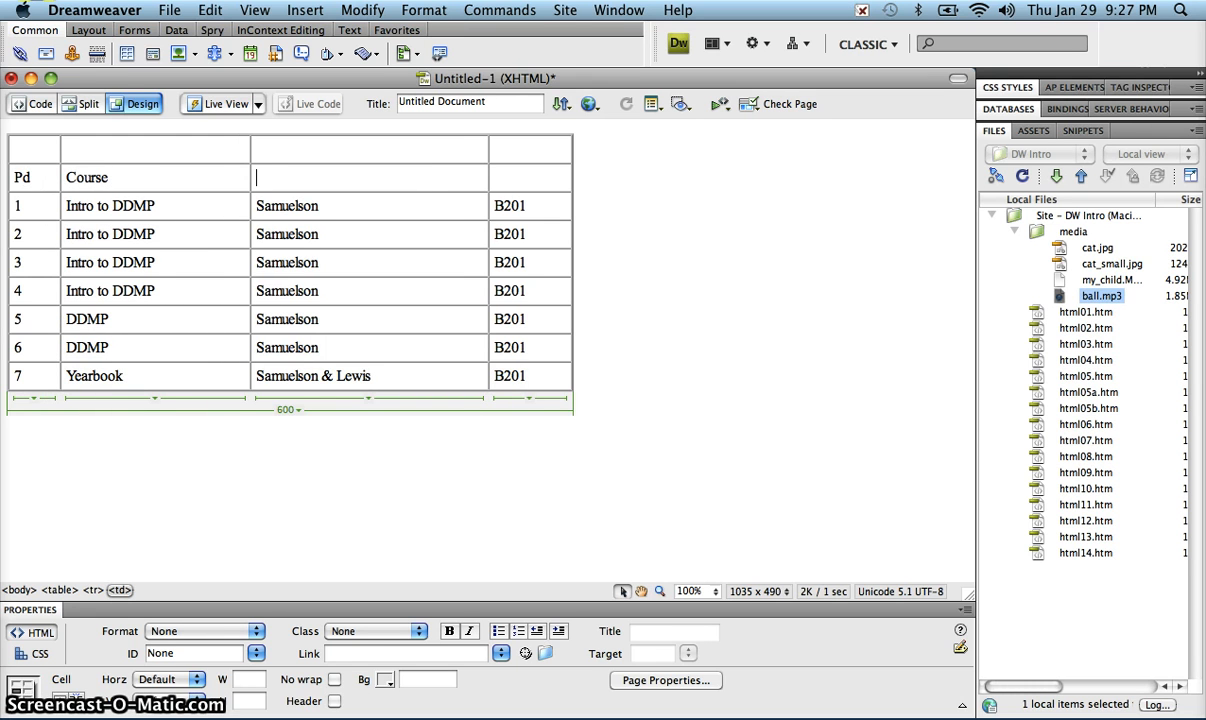
{"action": "type", "text": "Teacher"}
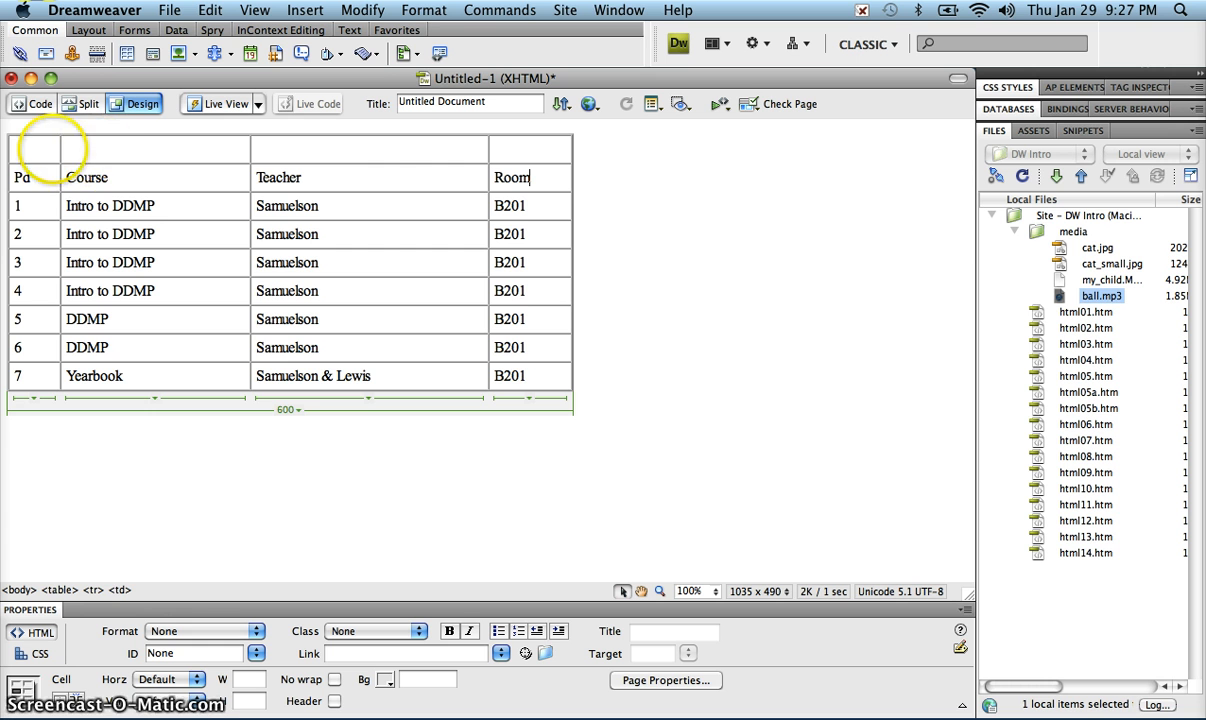
- Merge all four cells of the table's empty first row into one cell
{"action": "left_click", "coordinate": [38, 148]}
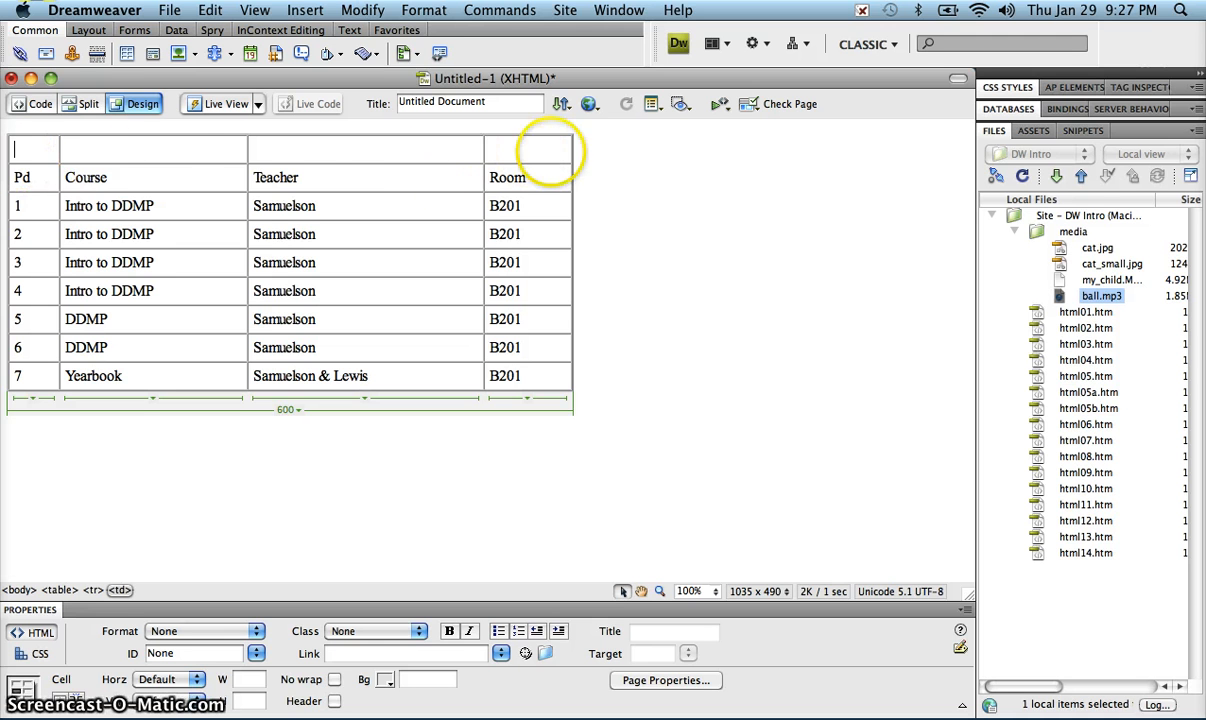
{"action": "left_click_drag", "start_coordinate": [33, 148], "coordinate": [534, 150]}
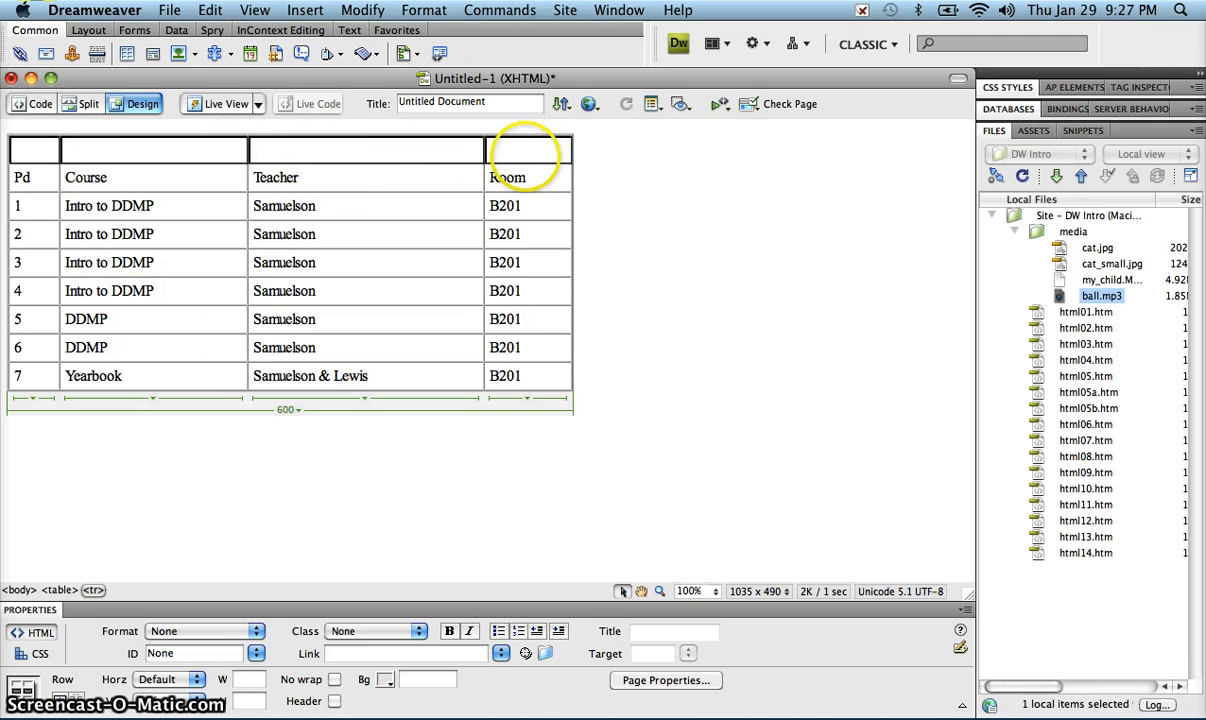
{"action": "left_click", "coordinate": [88, 590]}
{"action": "left_click", "coordinate": [97, 592]}
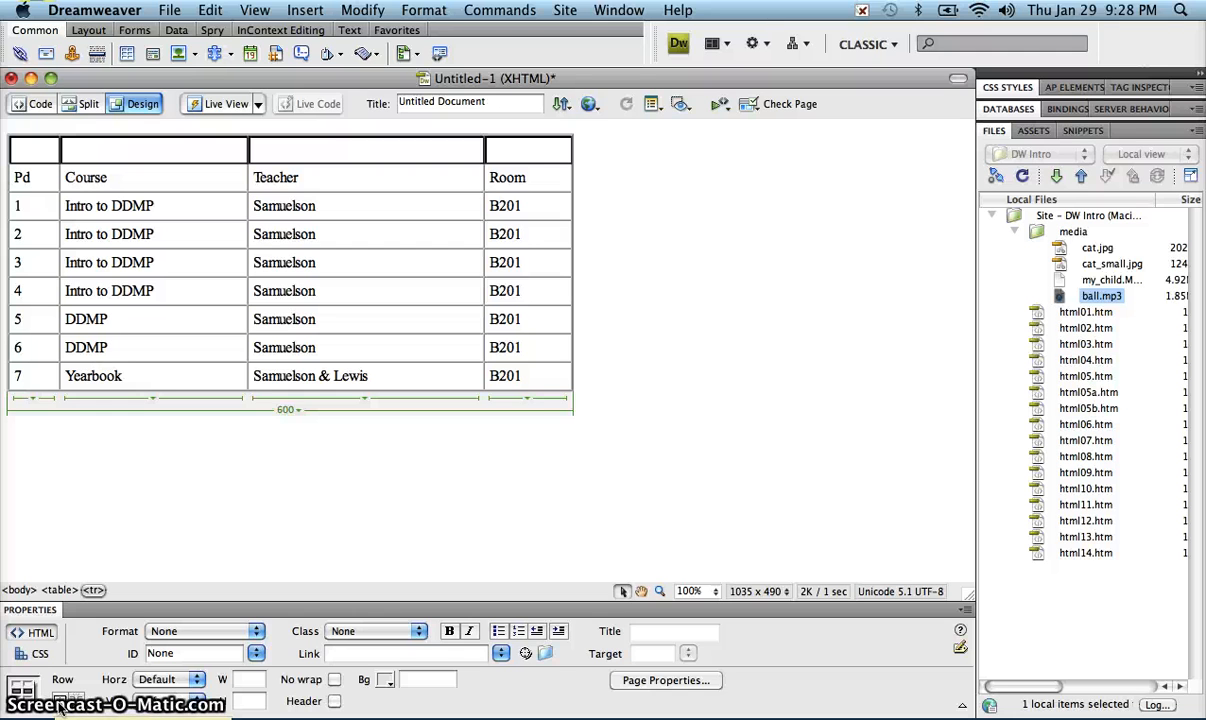
{"action": "left_click", "coordinate": [60, 700]}
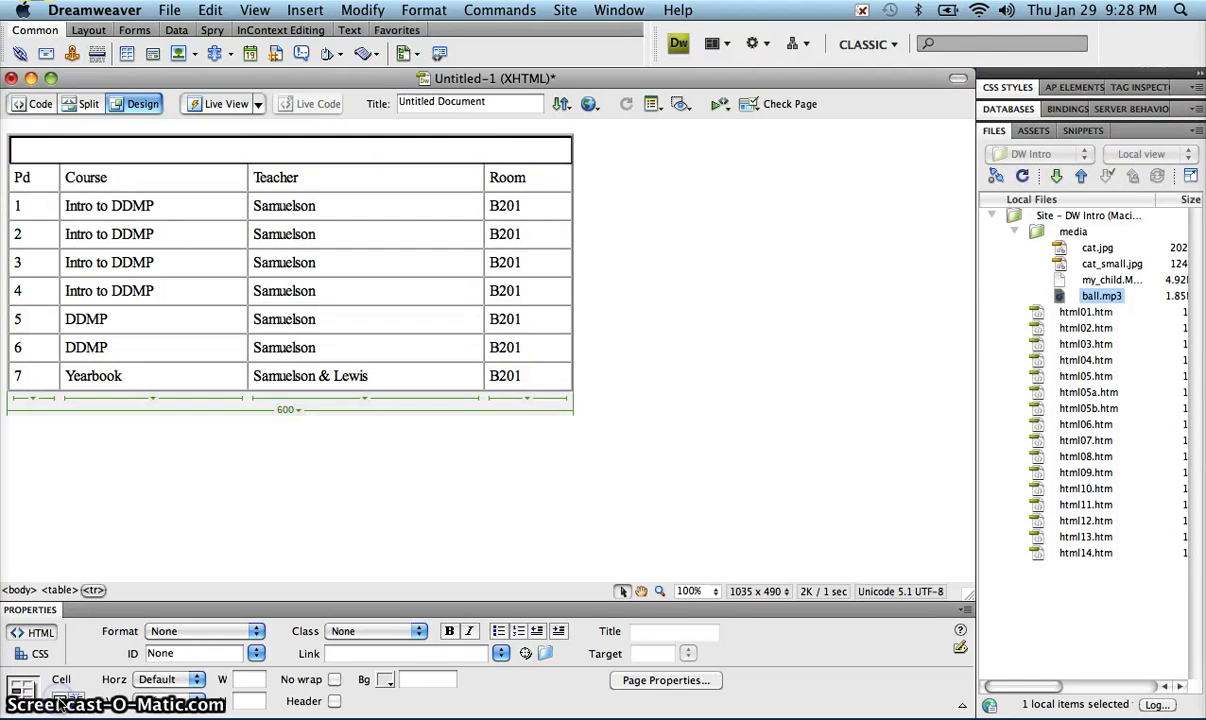
{"action": "left_click", "coordinate": [74, 701]}
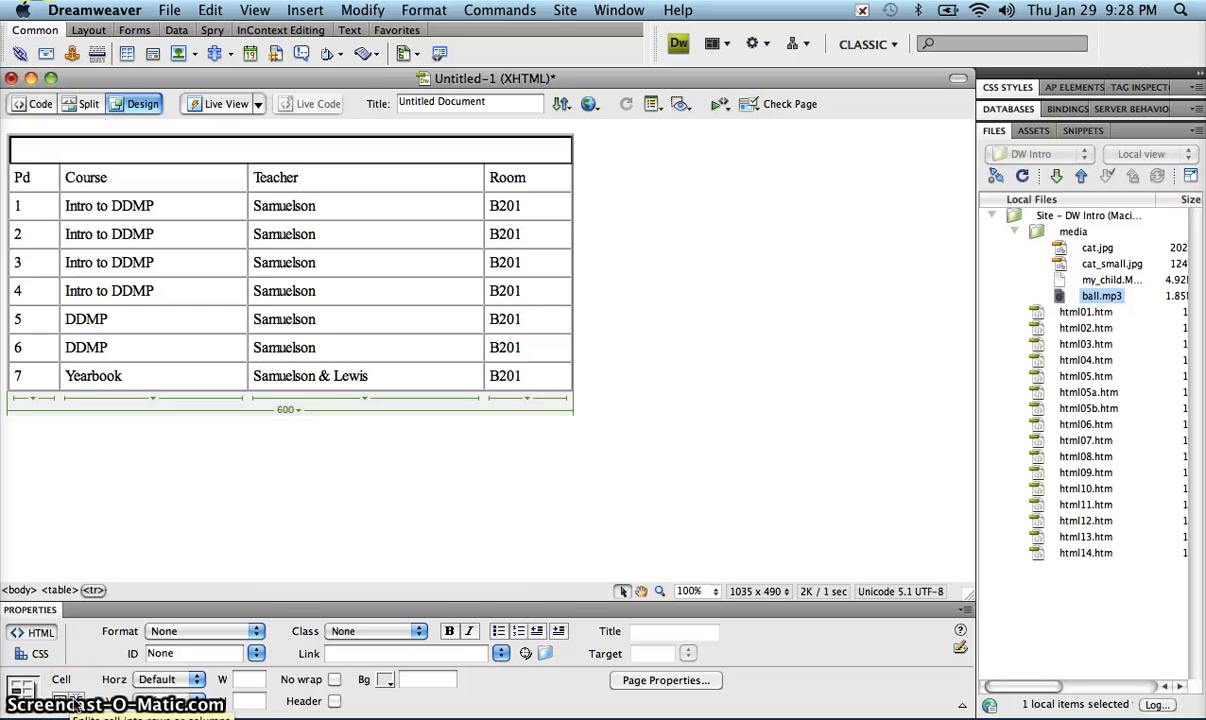
{"action": "left_click", "coordinate": [74, 702]}
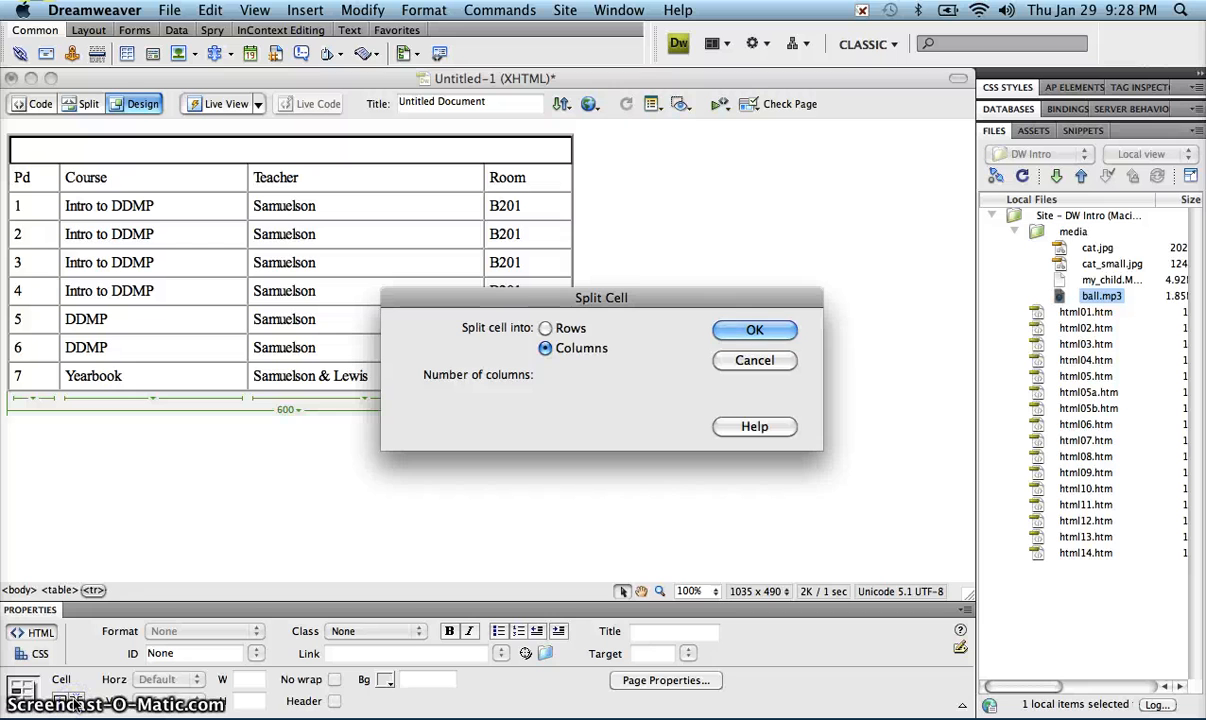
{"action": "left_click", "coordinate": [755, 360]}
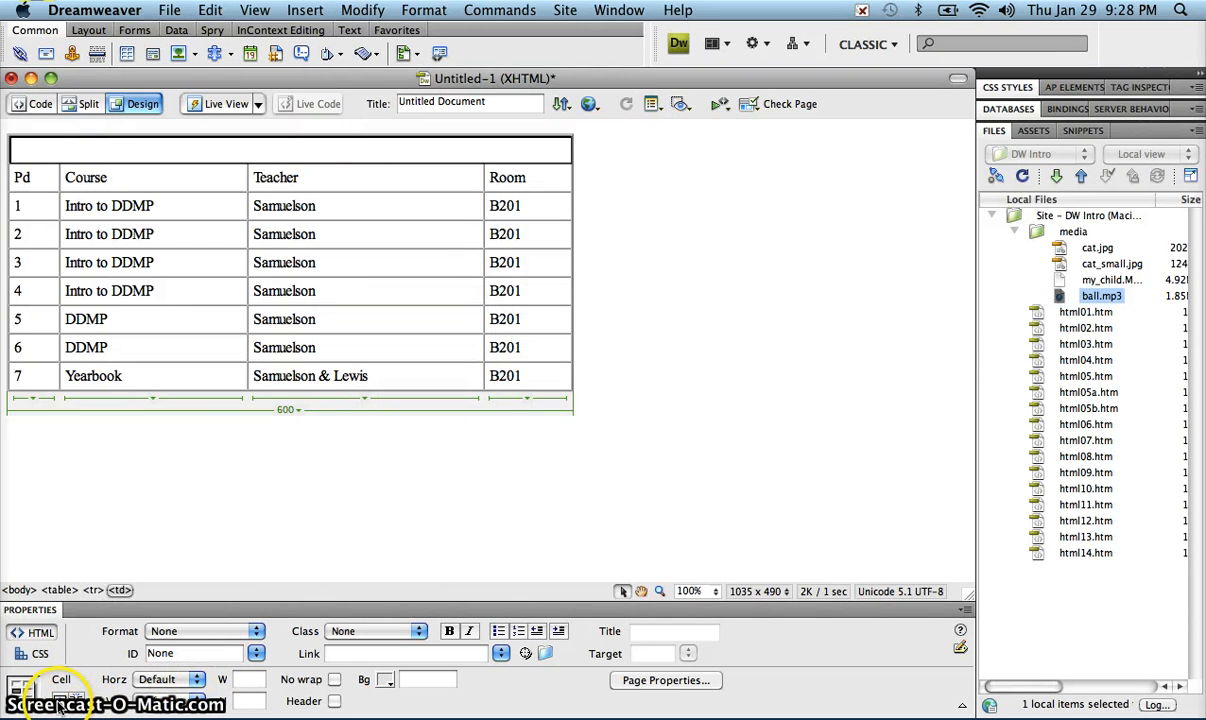
- Enter My Schedule in the merged first-row cell and format the text as Heading 2
{"action": "left_click", "coordinate": [327, 150]}
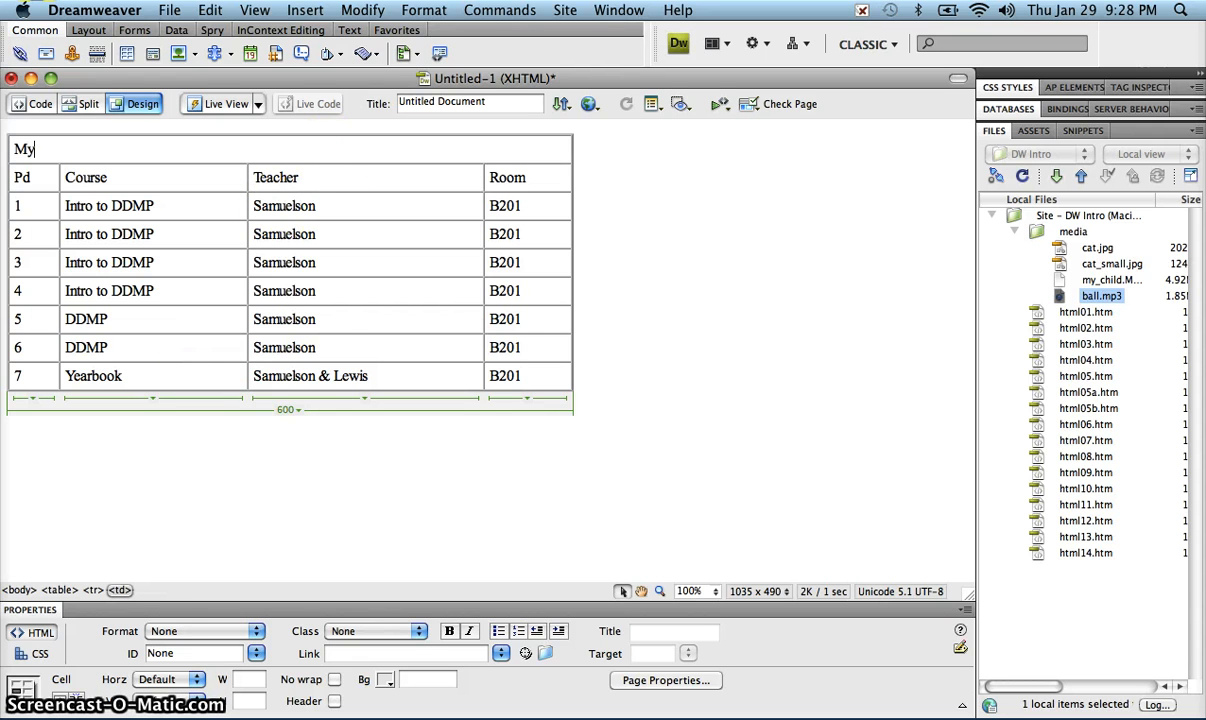
{"action": "type", "text": "My Schedule"}
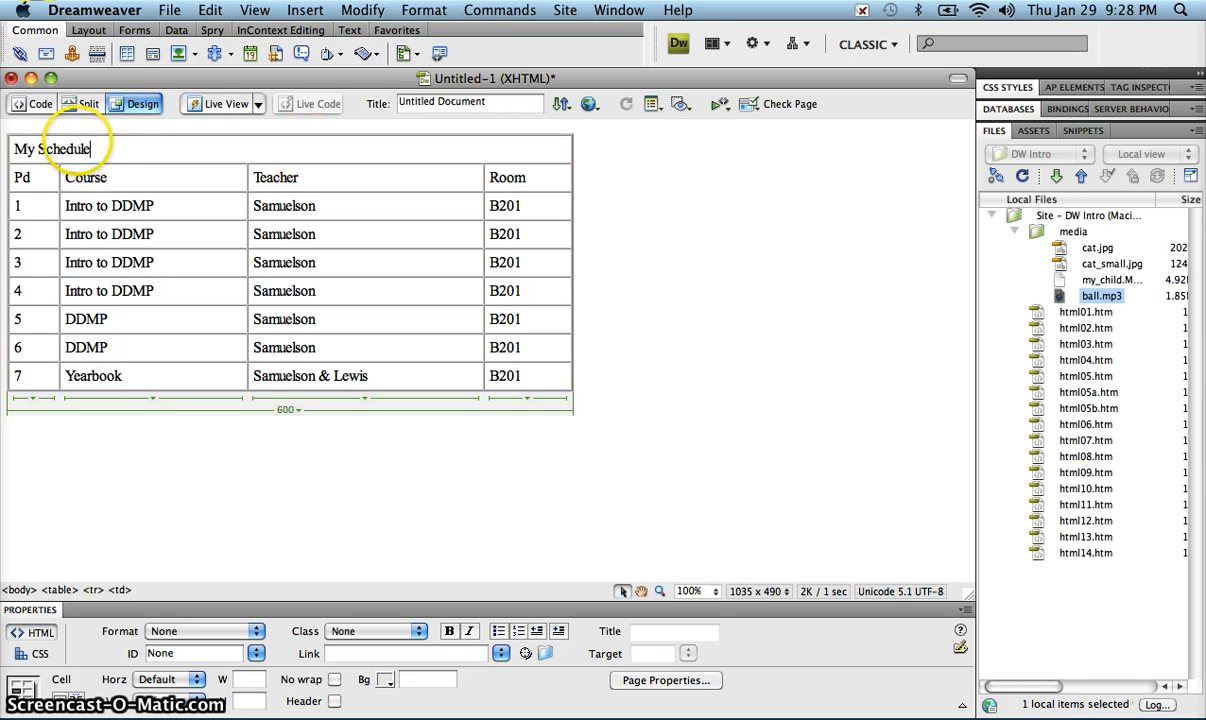
{"action": "left_click_drag", "start_coordinate": [97, 149], "coordinate": [5, 149]}
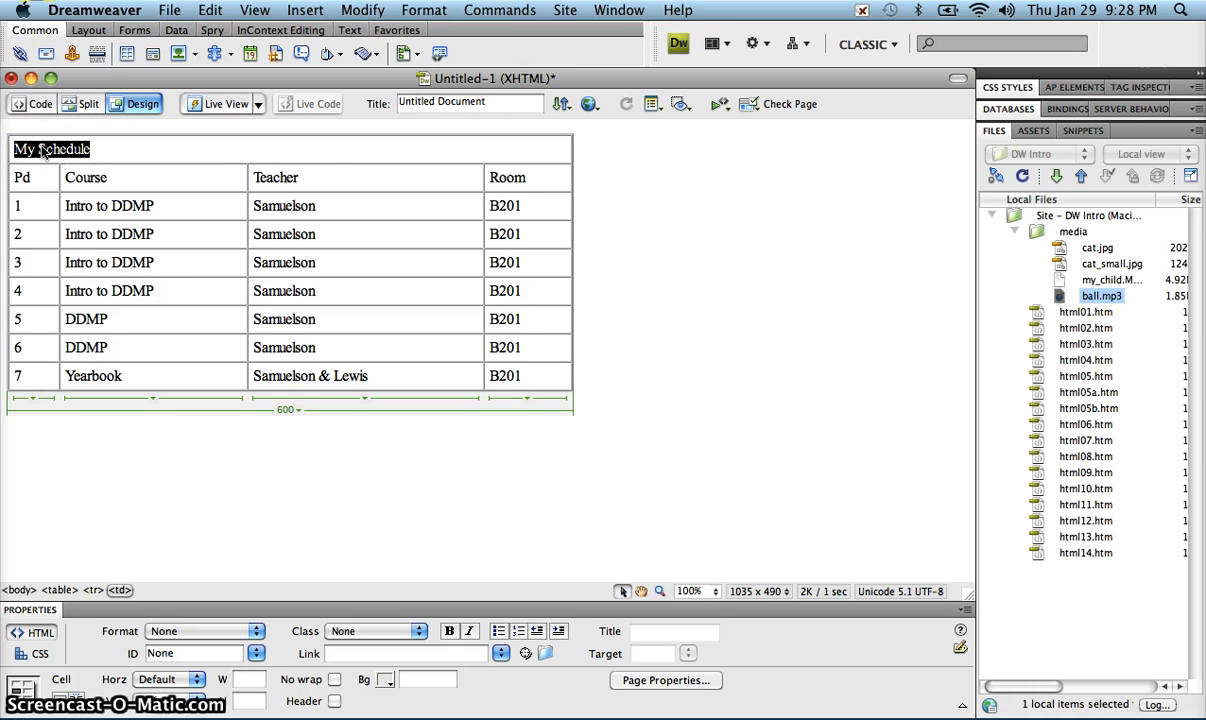
{"action": "left_click", "coordinate": [180, 635]}
{"action": "left_click", "coordinate": [199, 681]}
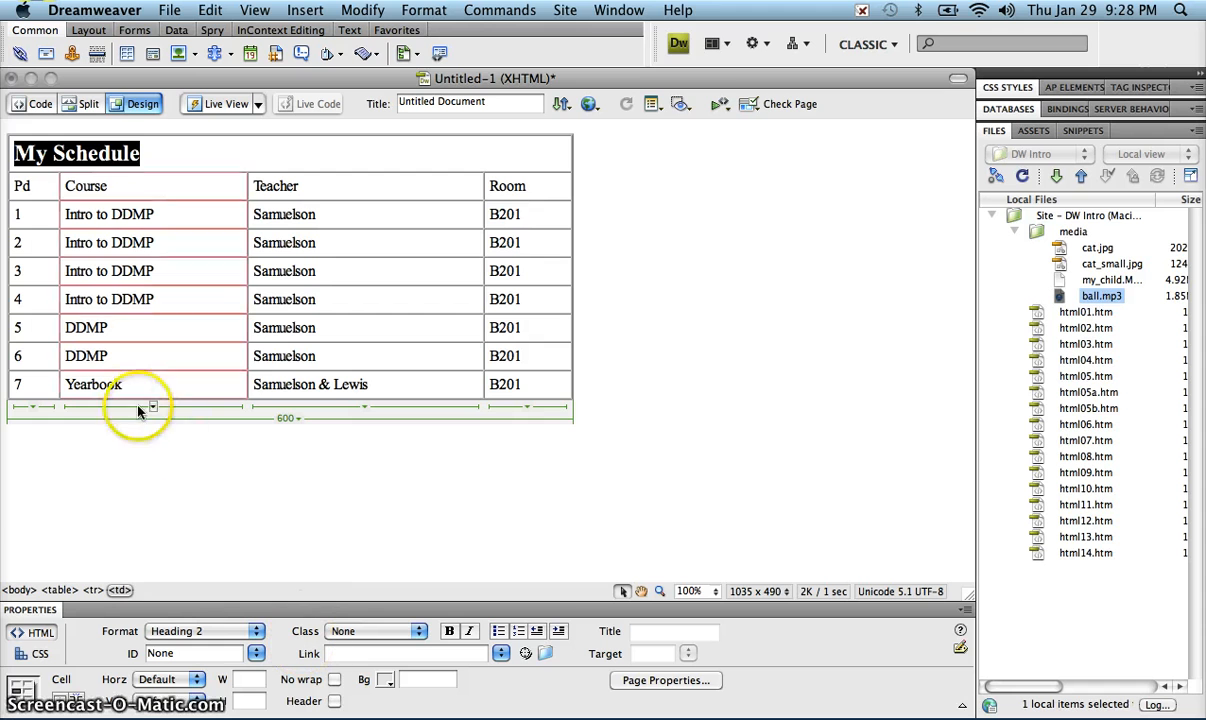
{"action": "left_click", "coordinate": [203, 148]}
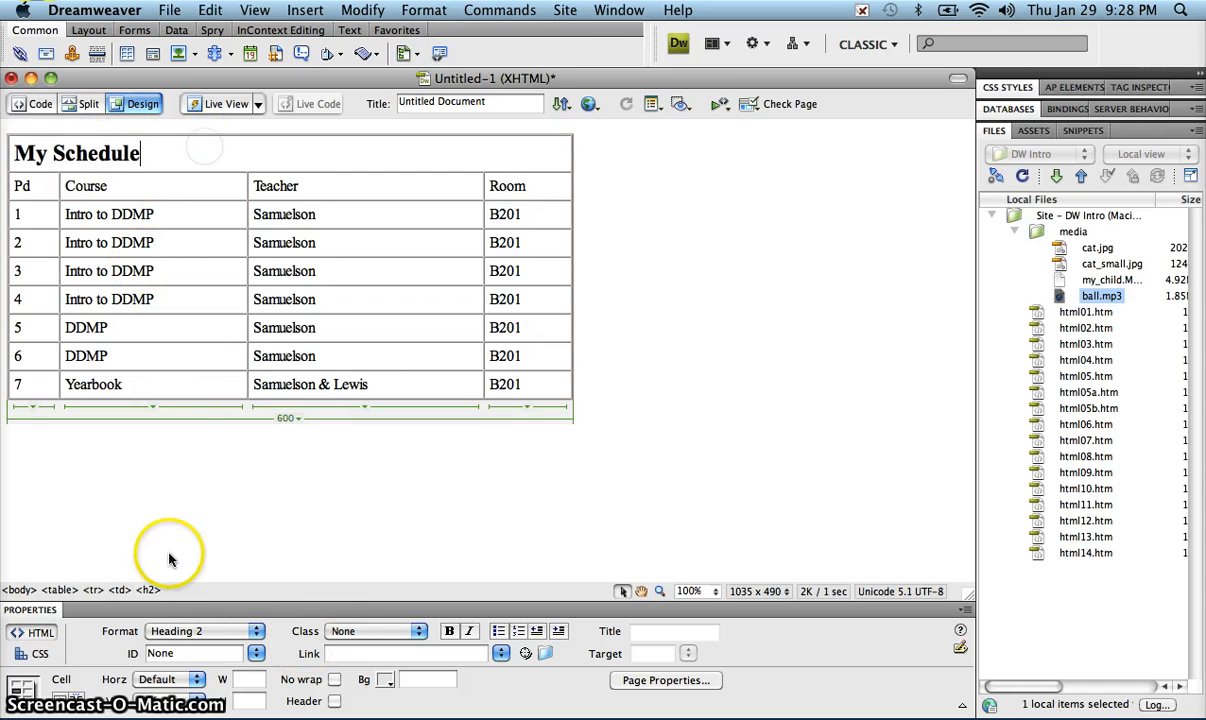
- Make the My Schedule cell and the Pd, Course, Teacher and Room cells header cells
{"action": "left_click", "coordinate": [125, 591]}
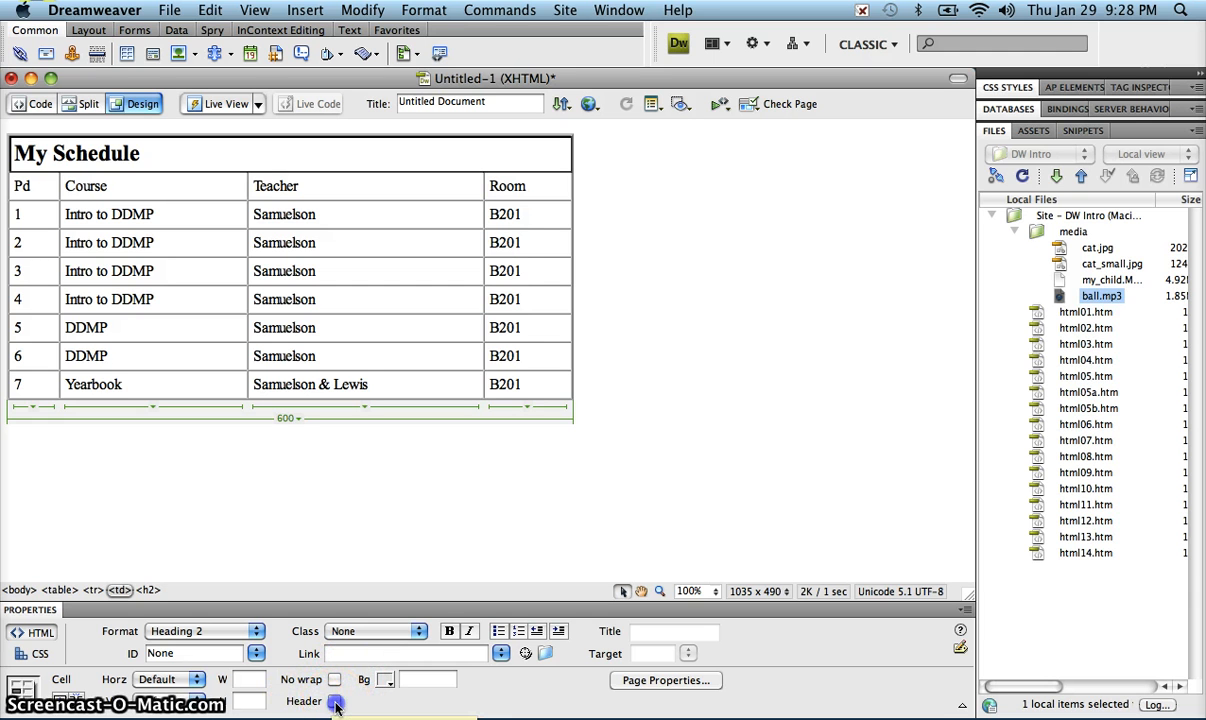
{"action": "left_click", "coordinate": [335, 702]}
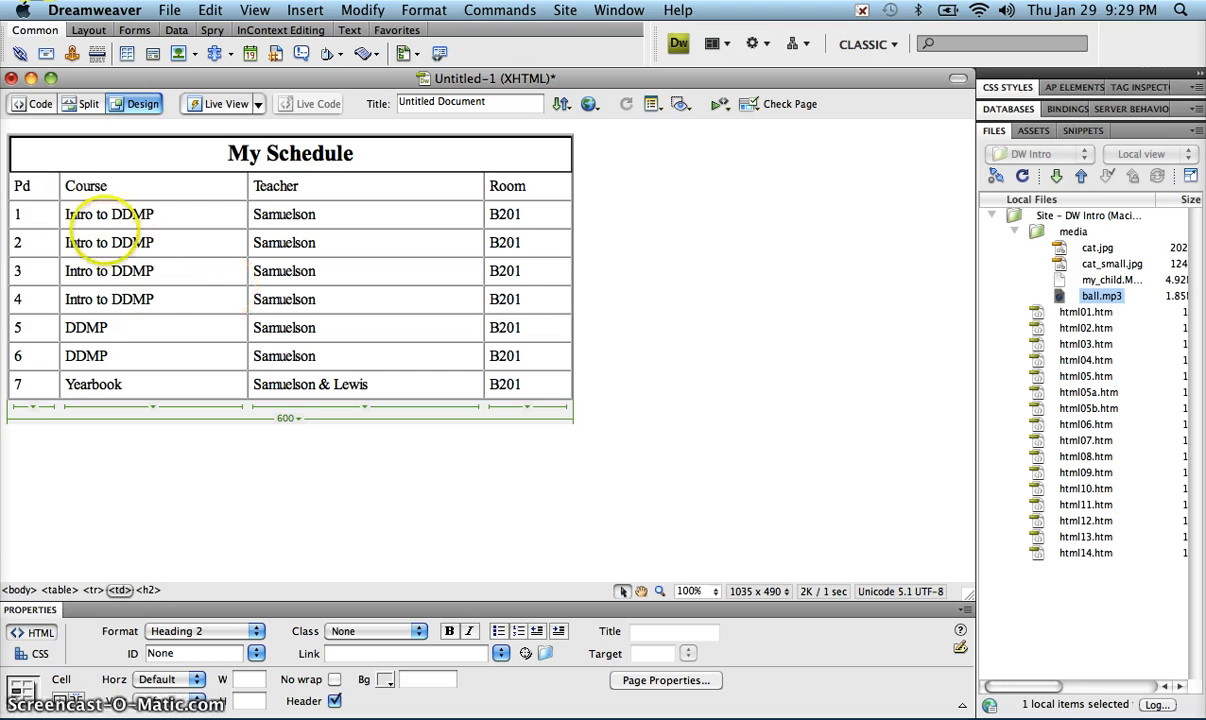
{"action": "left_click_drag", "start_coordinate": [45, 187], "coordinate": [536, 186]}
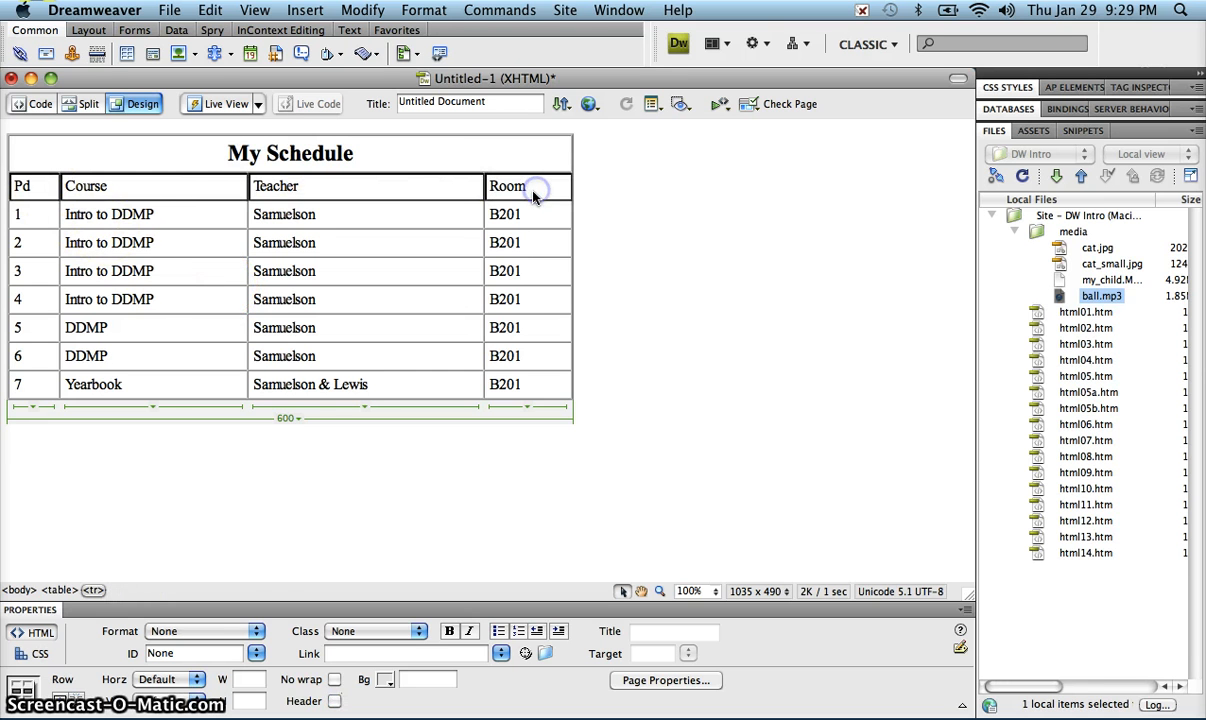
{"action": "left_click", "coordinate": [335, 702]}
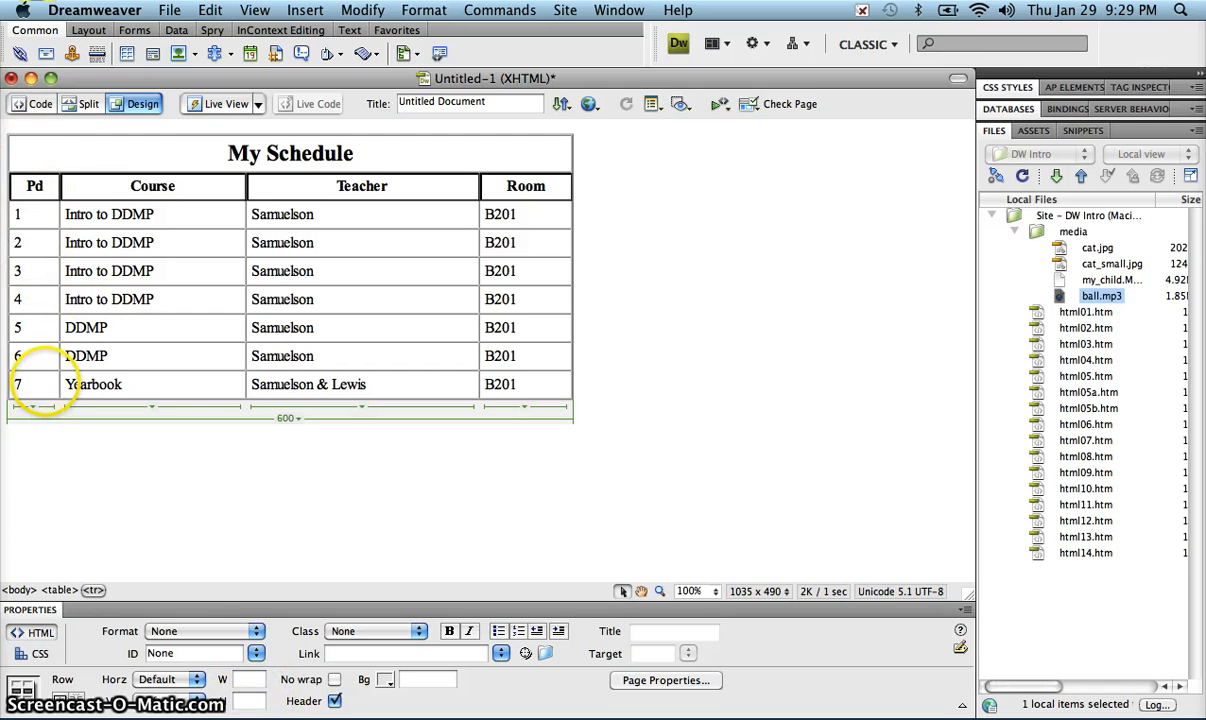
- Set the width of the Pd column, from the header down to period 7, to 10%
{"action": "left_click", "coordinate": [46, 385]}
{"action": "left_click_drag", "start_coordinate": [46, 385], "coordinate": [30, 183]}
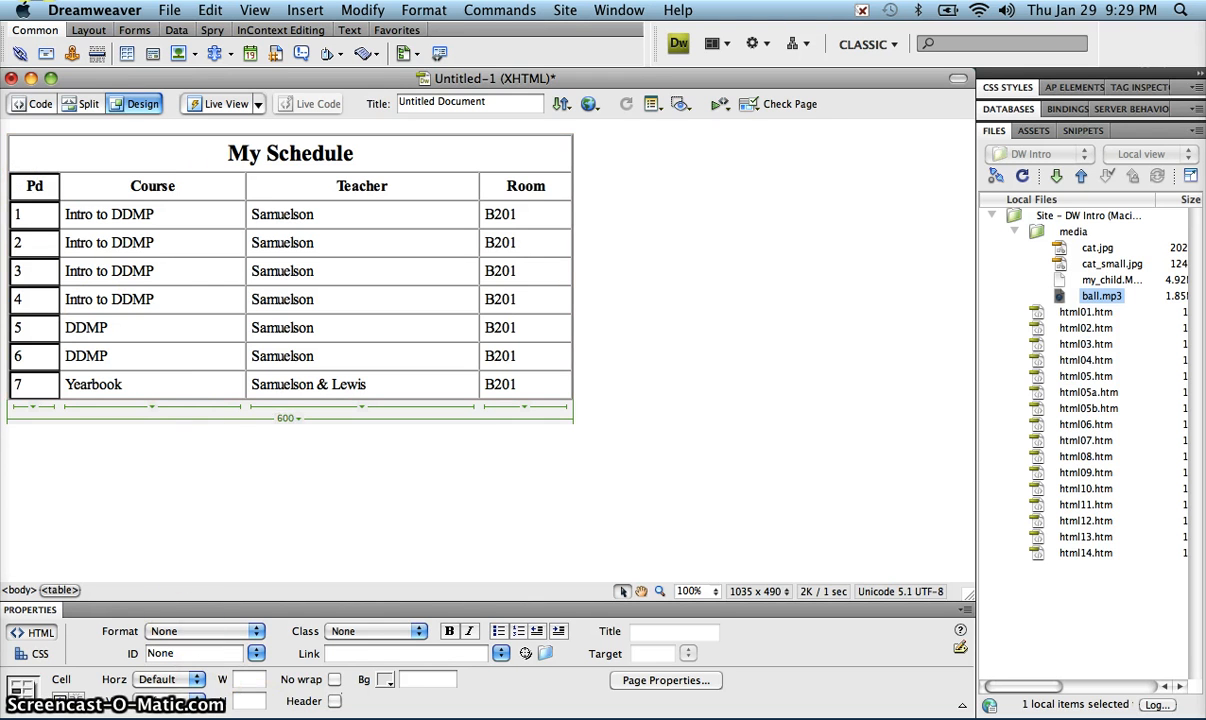
{"action": "left_click", "coordinate": [249, 679]}
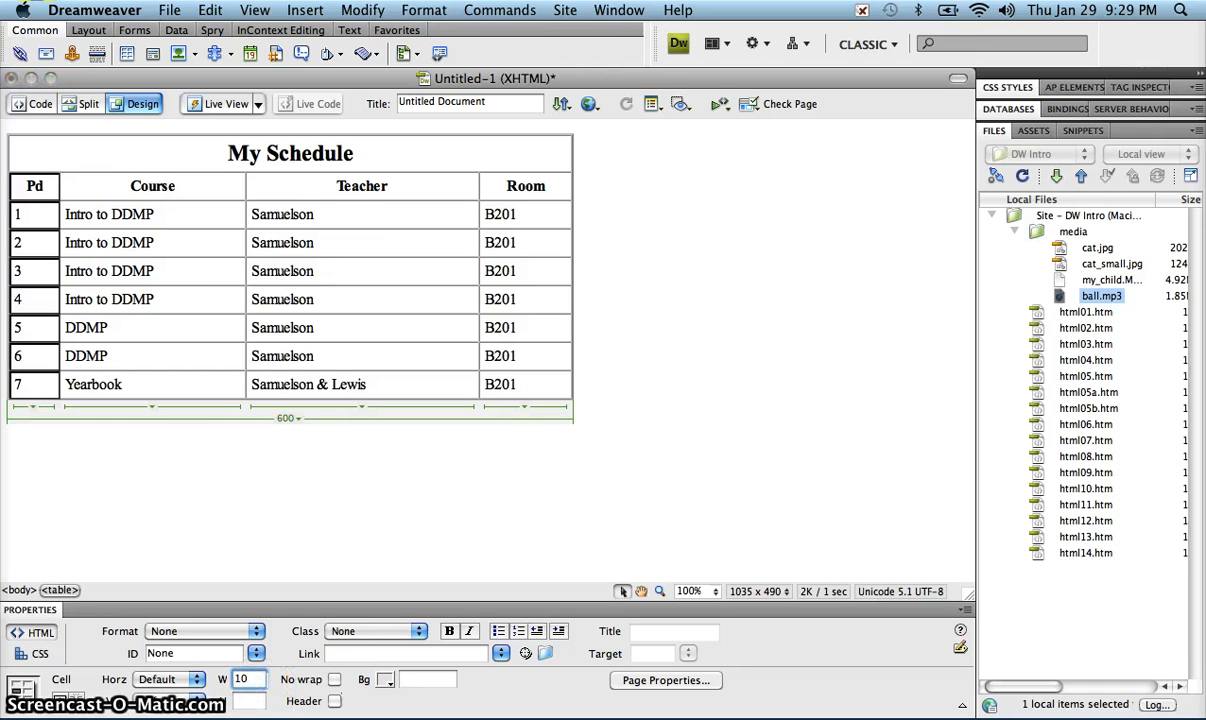
{"action": "type", "text": "10%"}
{"action": "key", "text": "Return"}
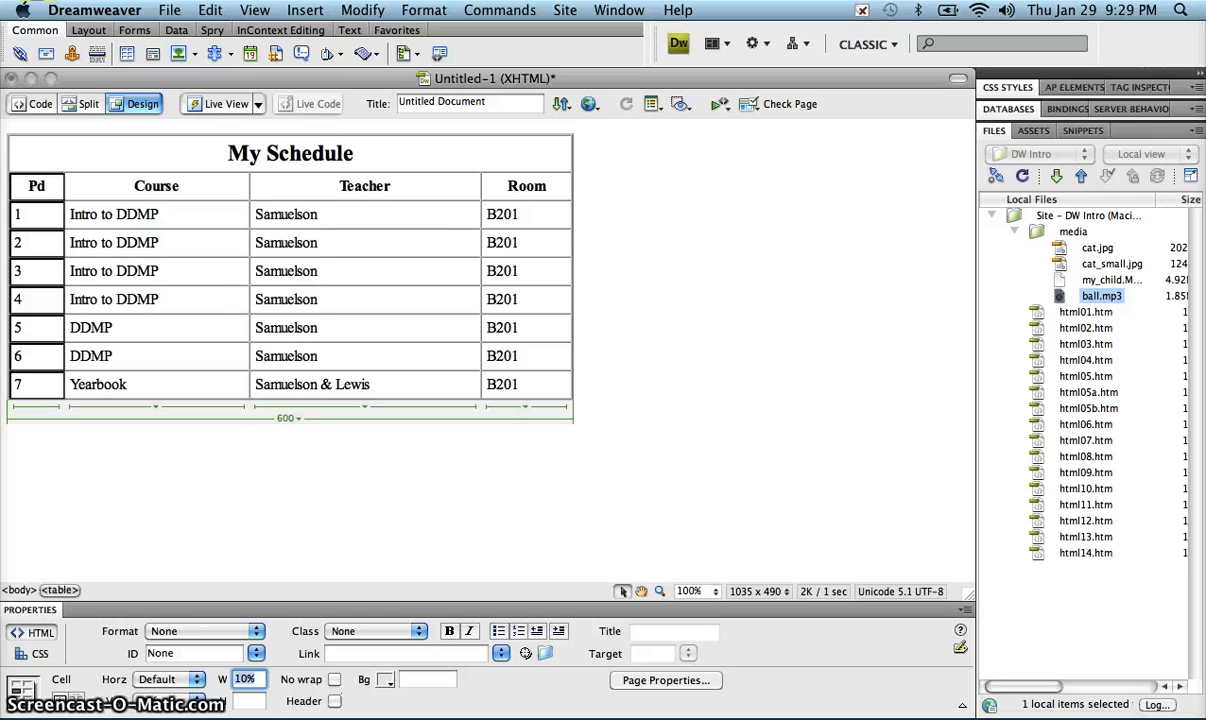
- Set the width of the Room column, from its header down to the last row, to 15%
{"action": "left_click_drag", "start_coordinate": [527, 188], "coordinate": [528, 410]}
{"action": "left_click", "coordinate": [240, 682]}
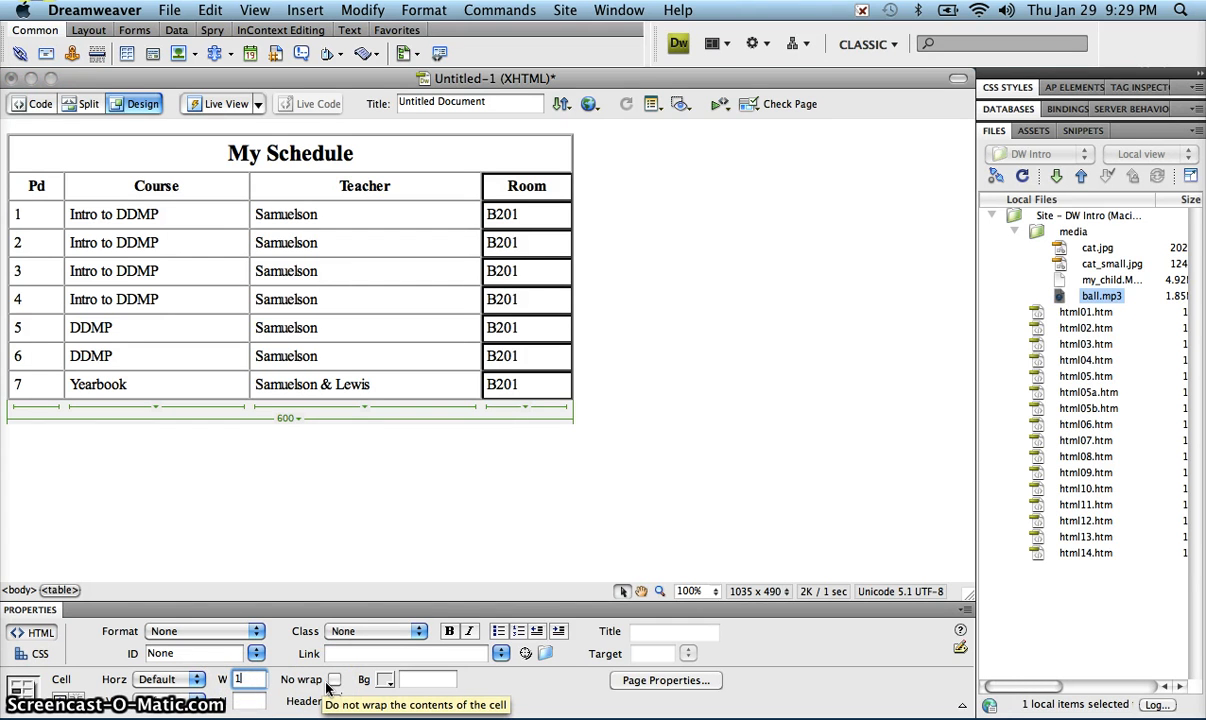
{"action": "type", "text": "15%"}
{"action": "key", "text": "Return"}
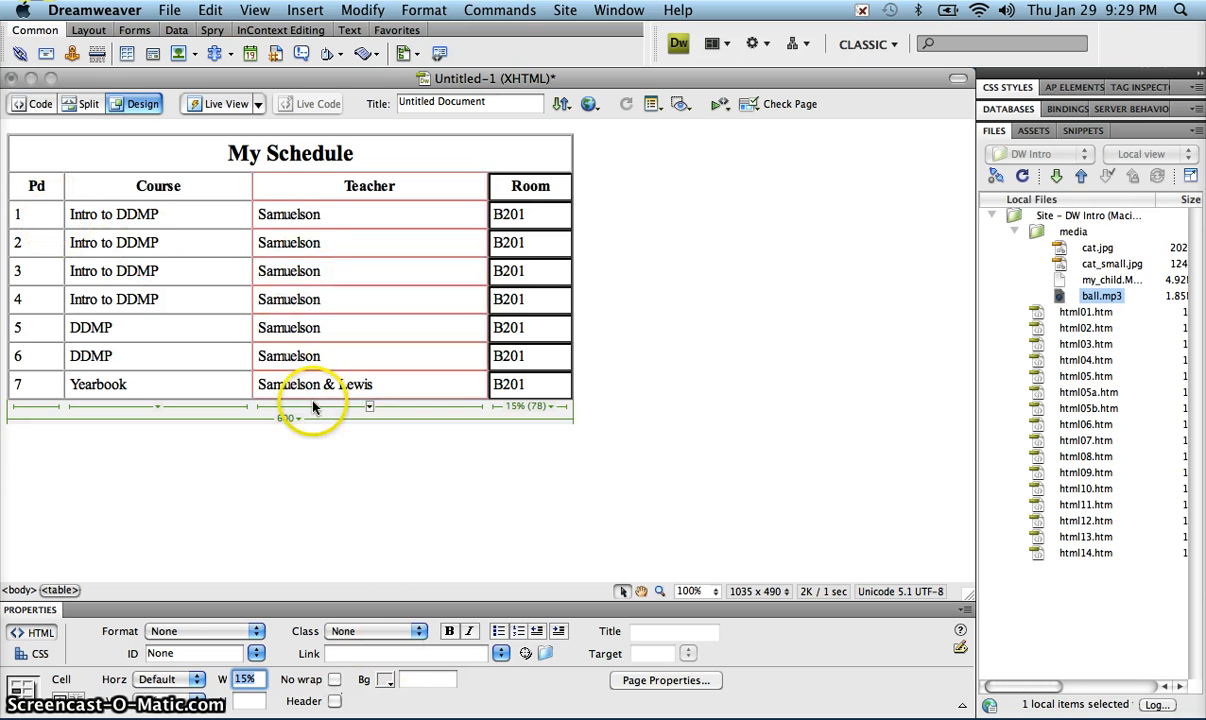
- Set the width of all Course and Teacher column cells, including their headers, to 37%
{"action": "left_click_drag", "start_coordinate": [248, 186], "coordinate": [302, 420]}
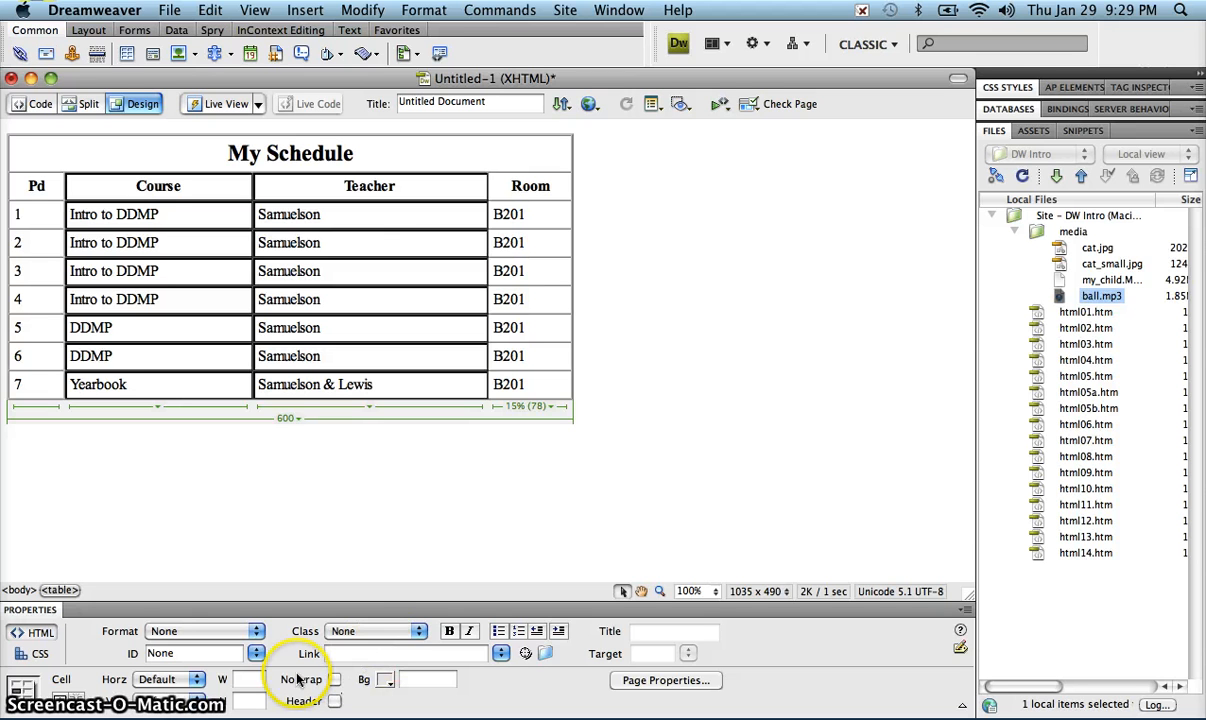
{"action": "left_click", "coordinate": [245, 681]}
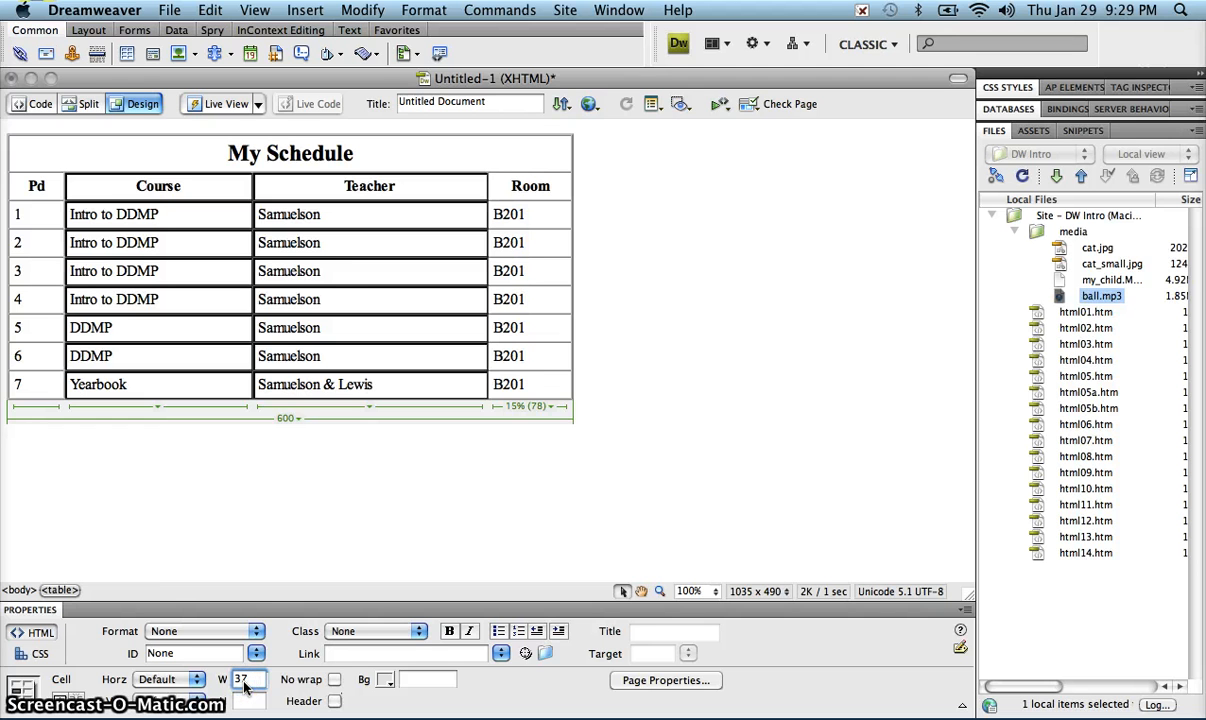
{"action": "key", "text": "Return"}
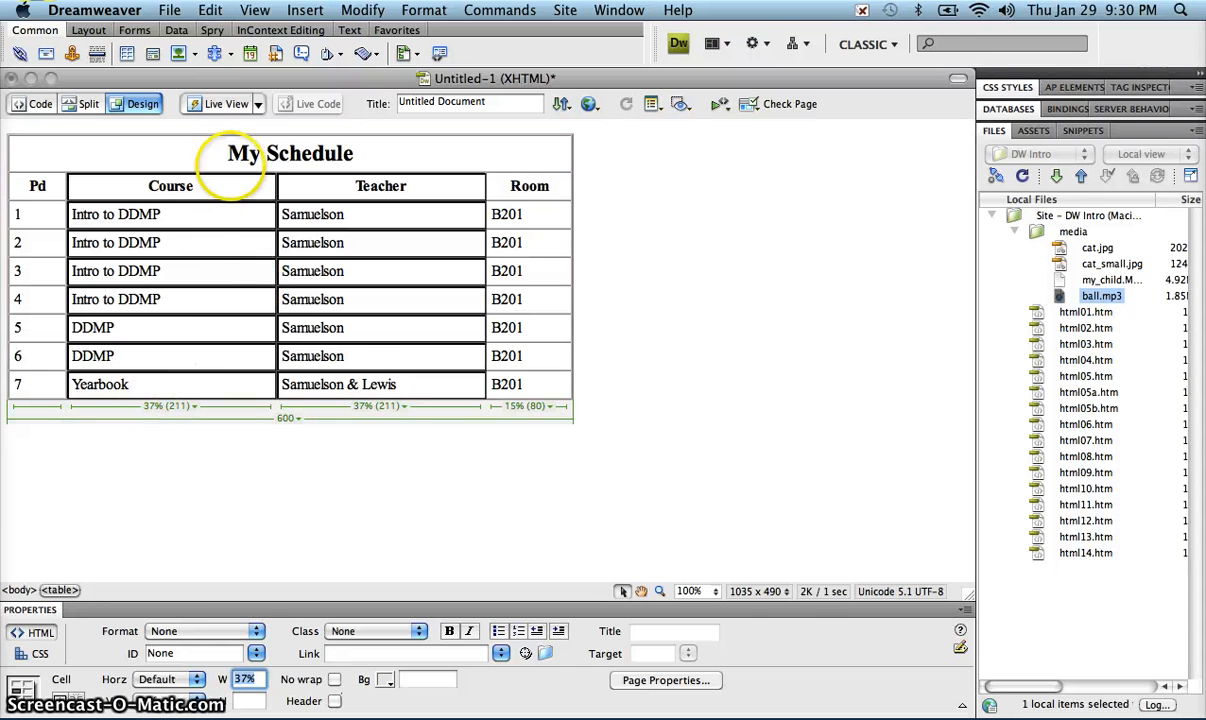
{"action": "left_click", "coordinate": [386, 448]}
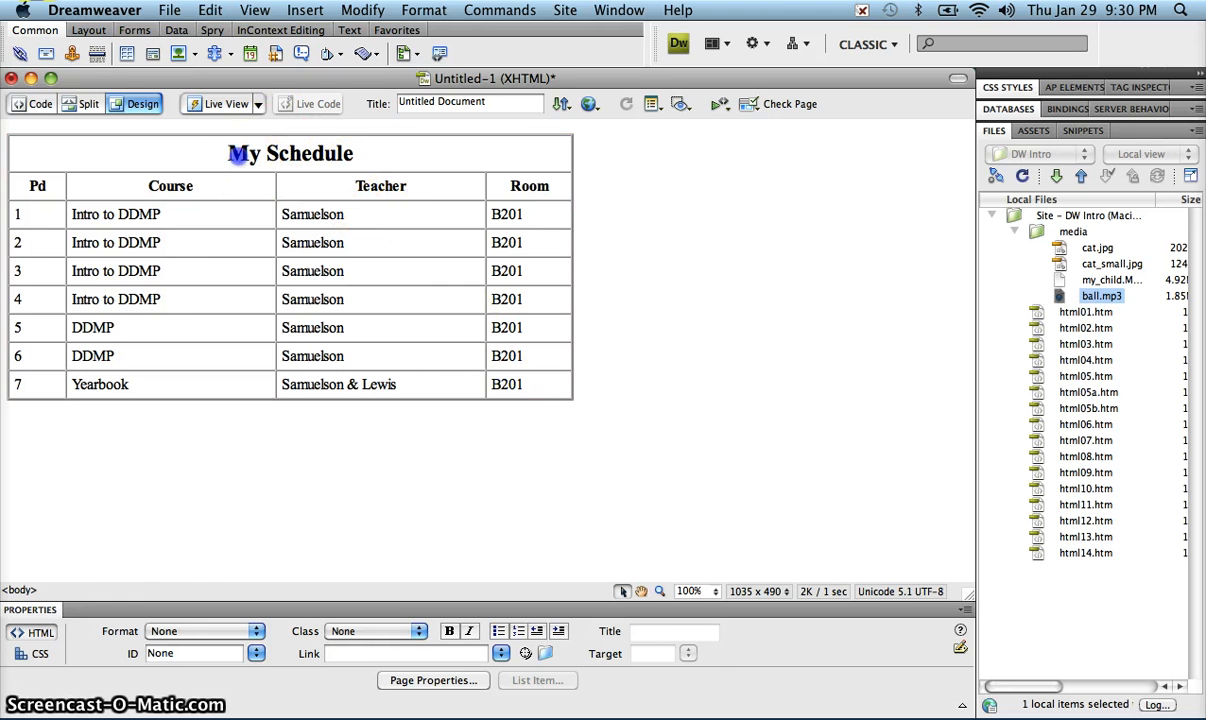
- Give the merged My Schedule title cell the pale yellow background color #FFFFCC
{"action": "left_click", "coordinate": [224, 148]}
{"action": "left_click", "coordinate": [119, 590]}
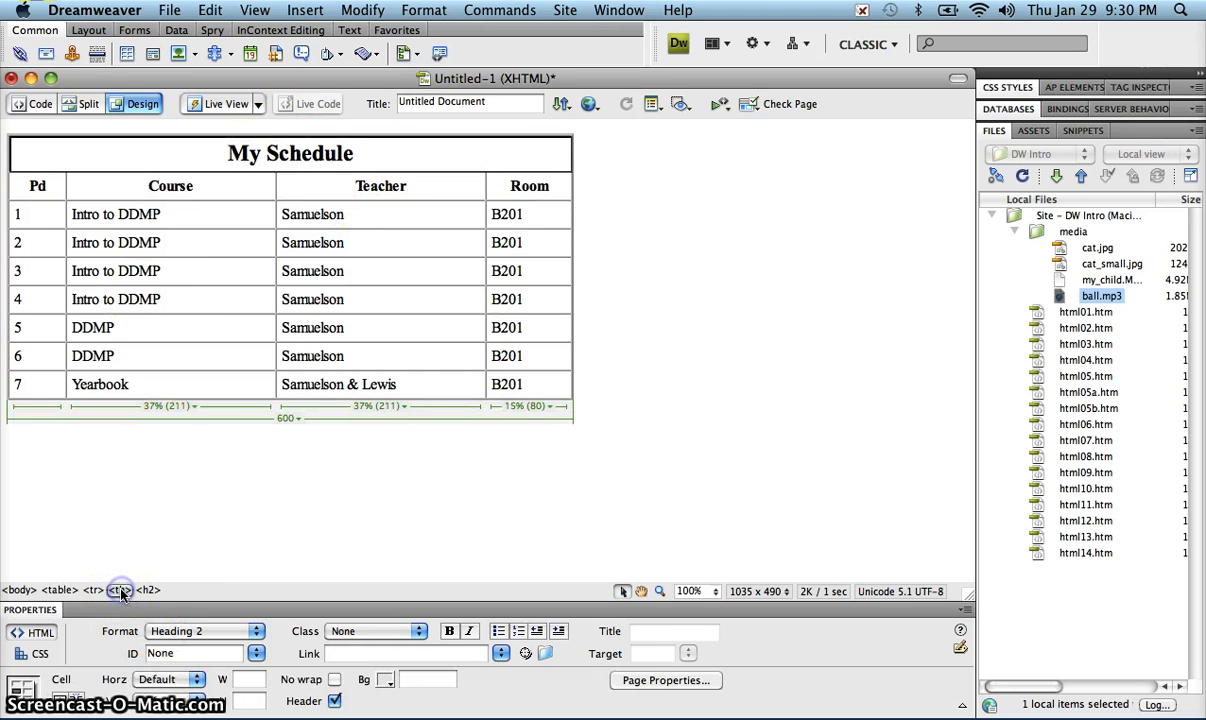
{"action": "left_click", "coordinate": [386, 680]}
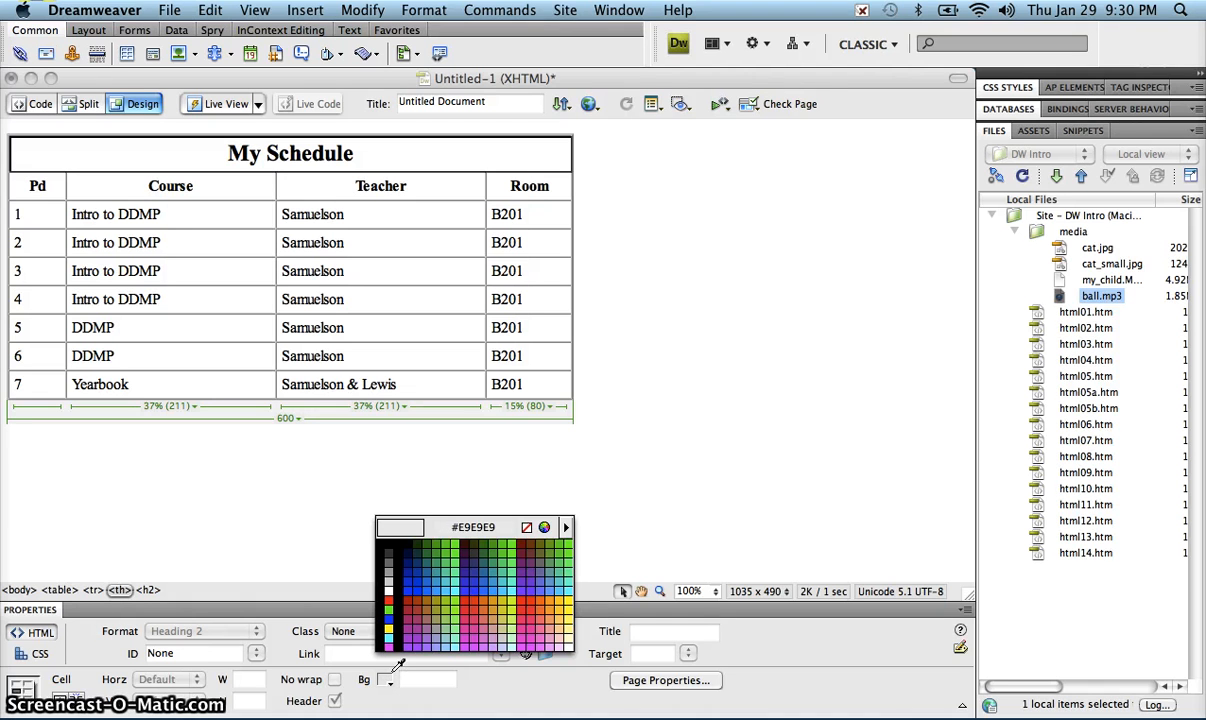
{"action": "left_click", "coordinate": [569, 645]}
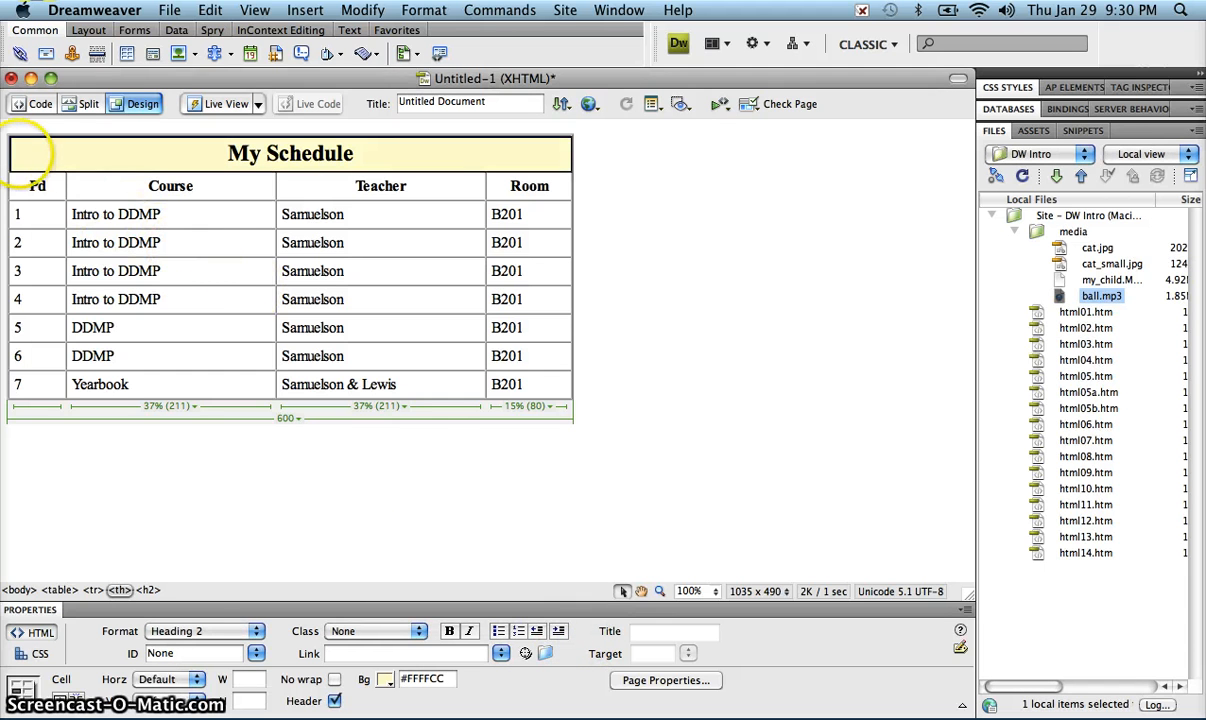
- Give the Pd, Course, Teacher and Room header row the yellow background color #FFFF66
{"action": "left_click_drag", "start_coordinate": [32, 189], "coordinate": [492, 185]}
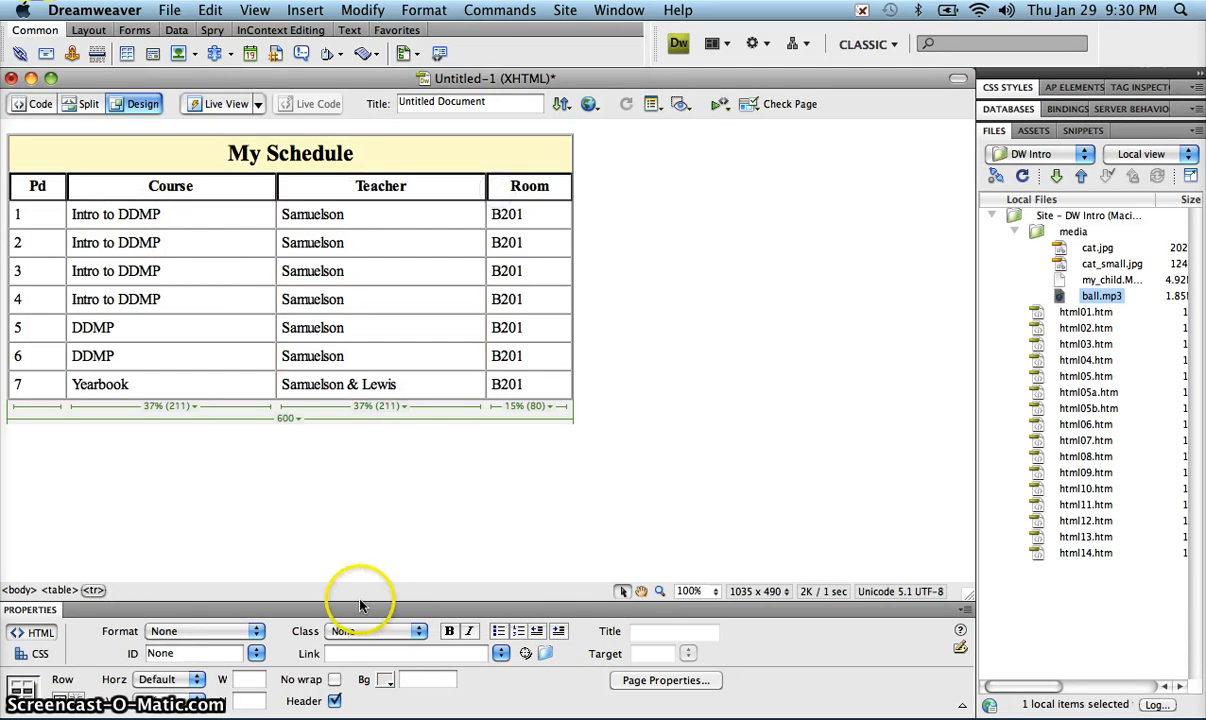
{"action": "left_click", "coordinate": [386, 680]}
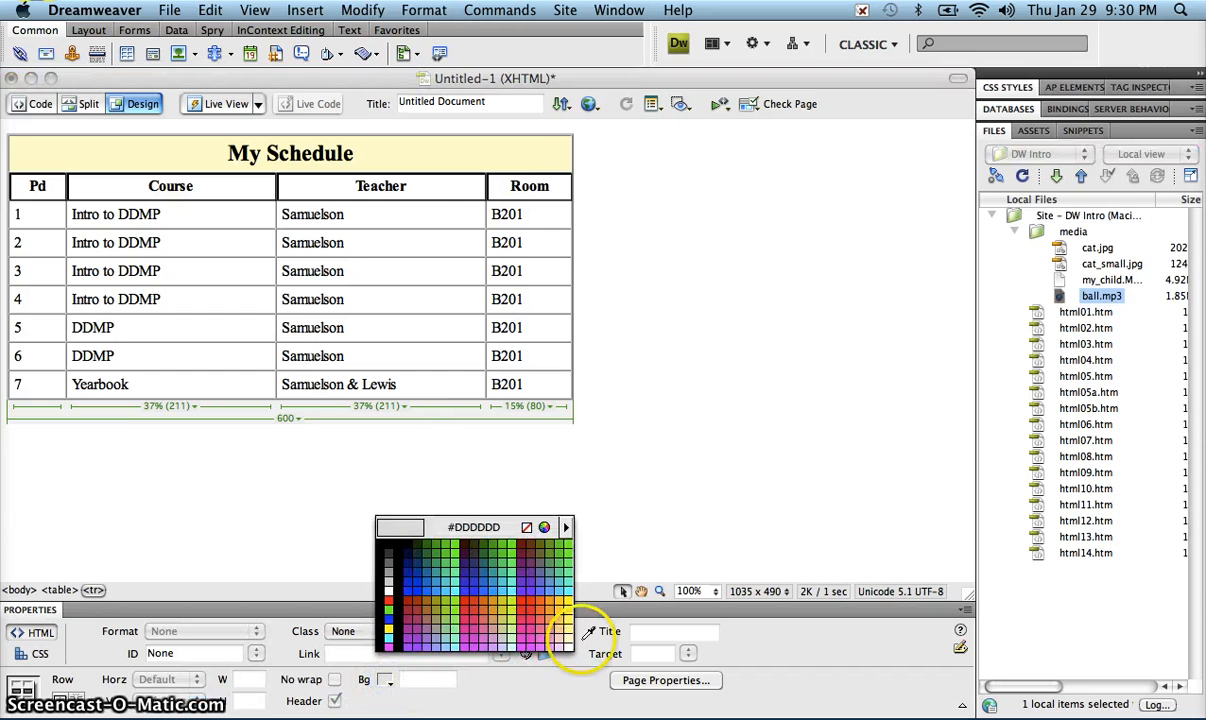
{"action": "left_click", "coordinate": [568, 612]}
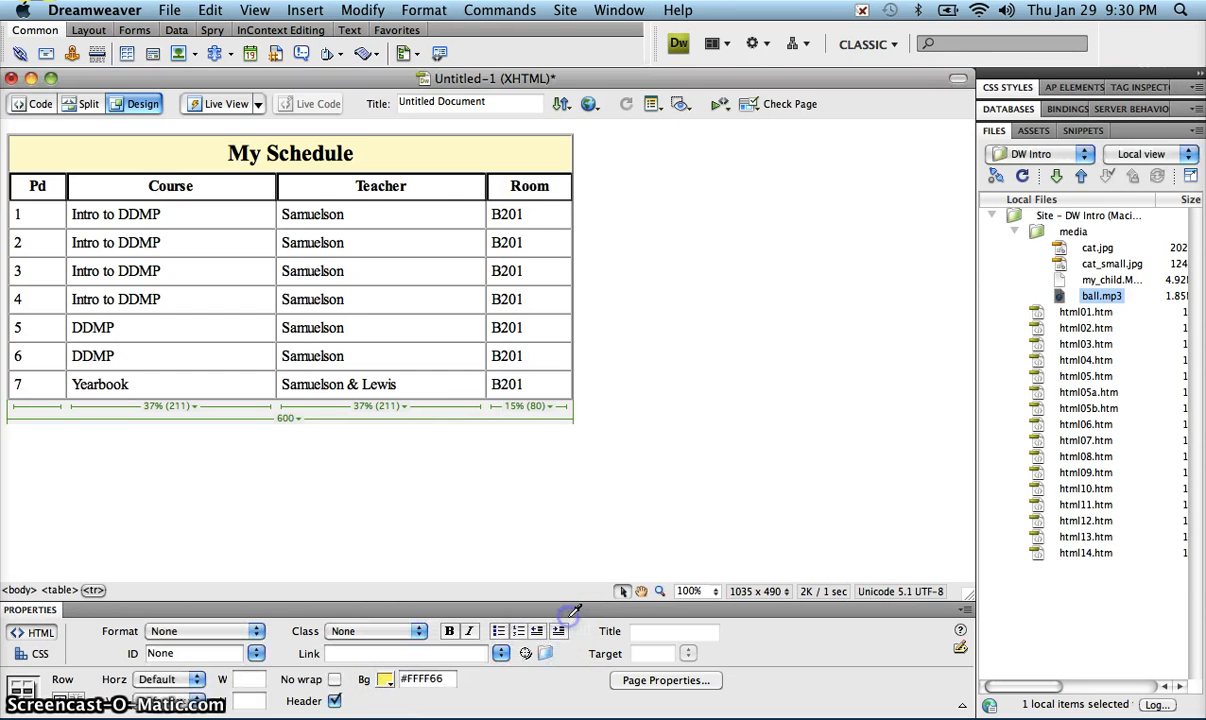
{"action": "left_click", "coordinate": [225, 248]}
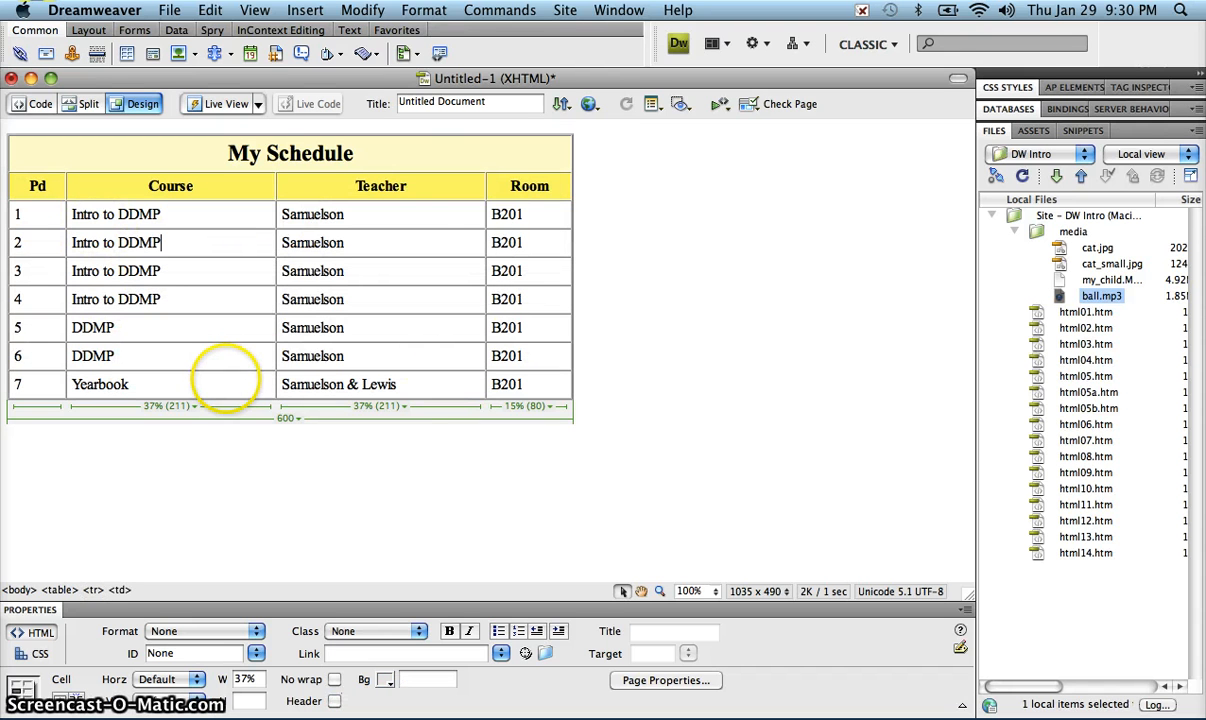
- Select the whole schedule table and set its alignment to Center
{"action": "left_click", "coordinate": [572, 388]}
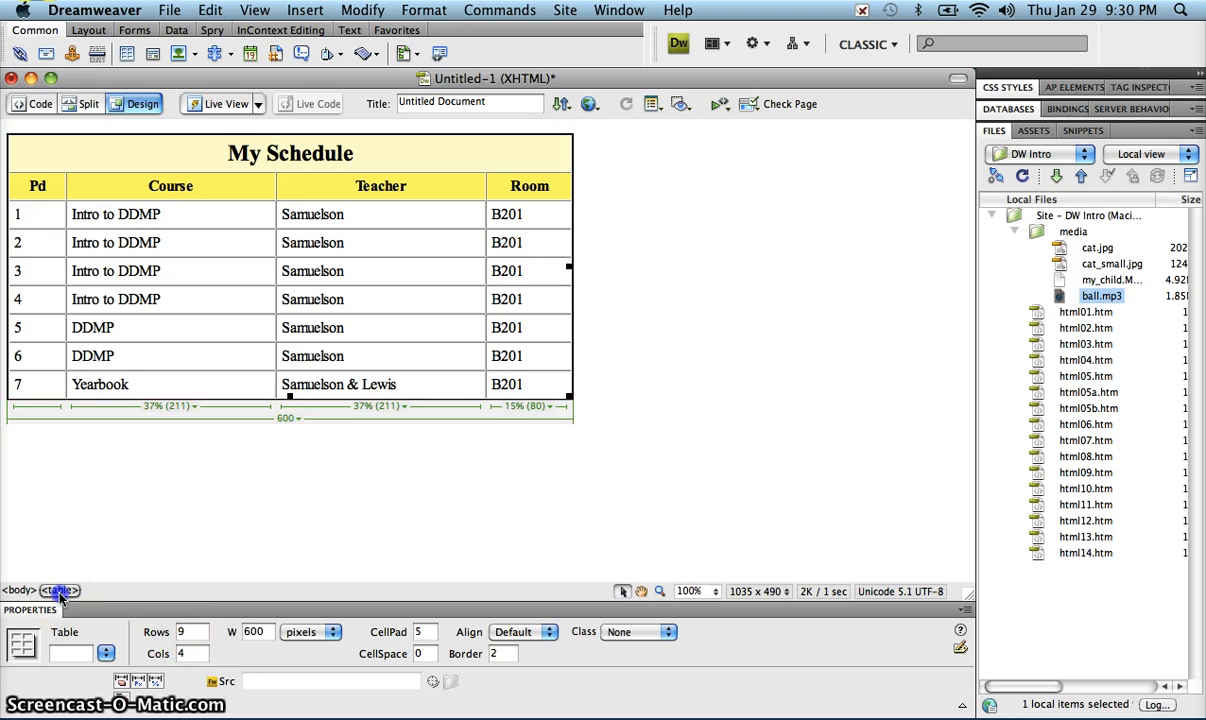
{"action": "left_click", "coordinate": [548, 633]}
{"action": "left_click", "coordinate": [511, 662]}
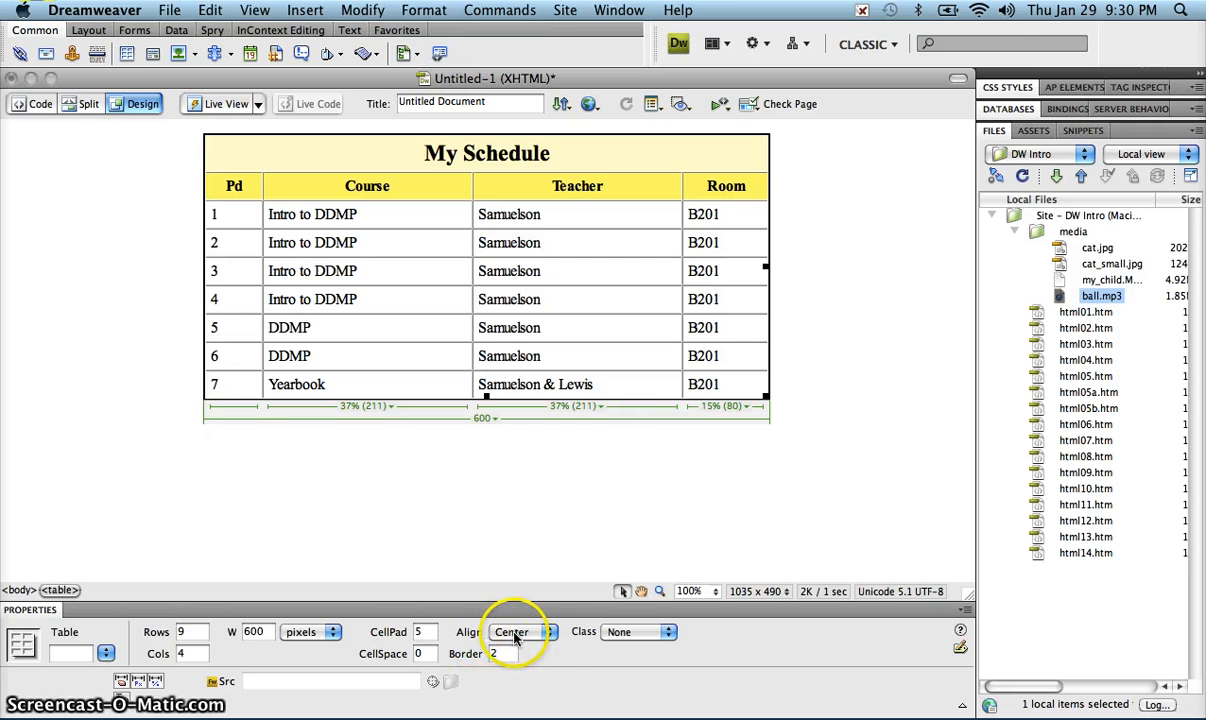
{"action": "left_click", "coordinate": [549, 632]}
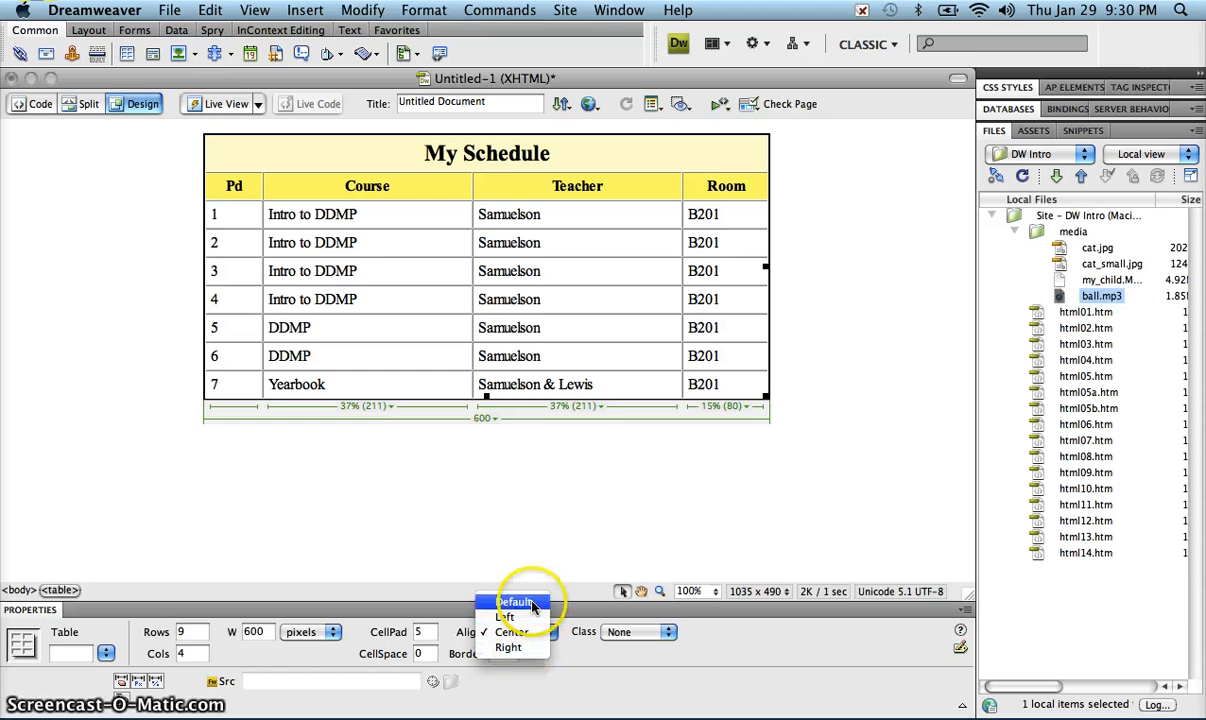
{"action": "left_click", "coordinate": [512, 632]}
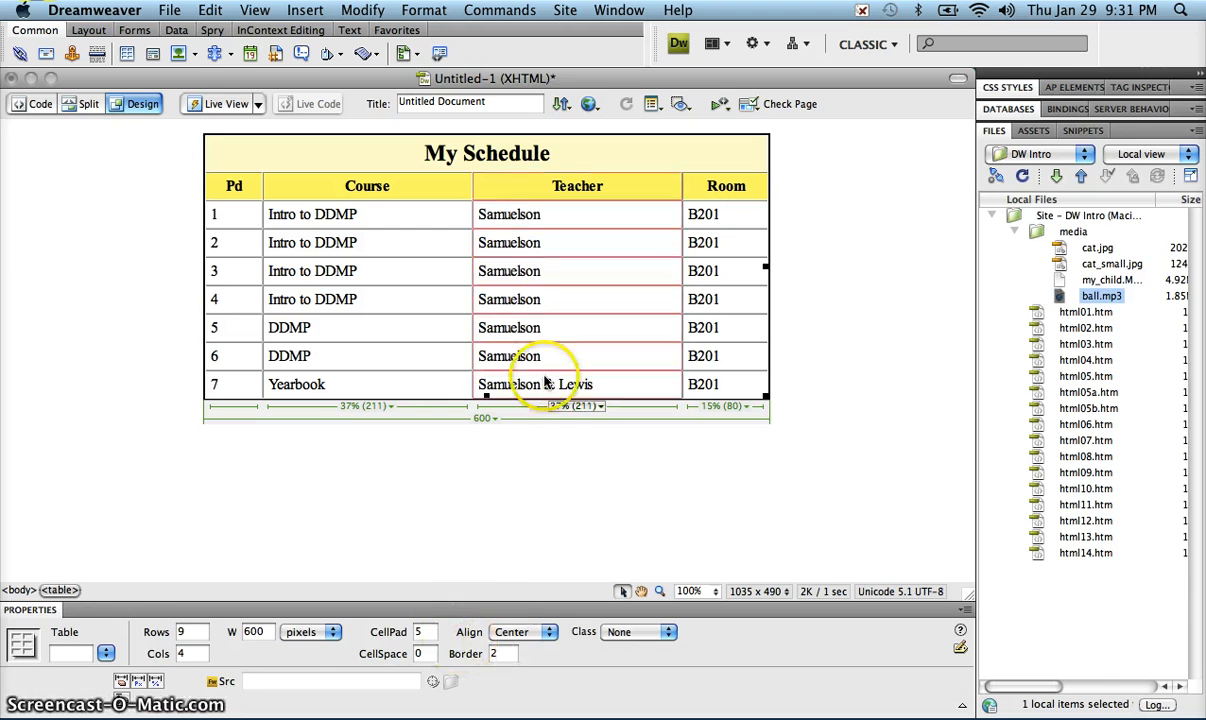
- Try the background colors #FFFF00 and #FF9900 on the Yearbook cell
{"action": "left_click", "coordinate": [500, 187]}
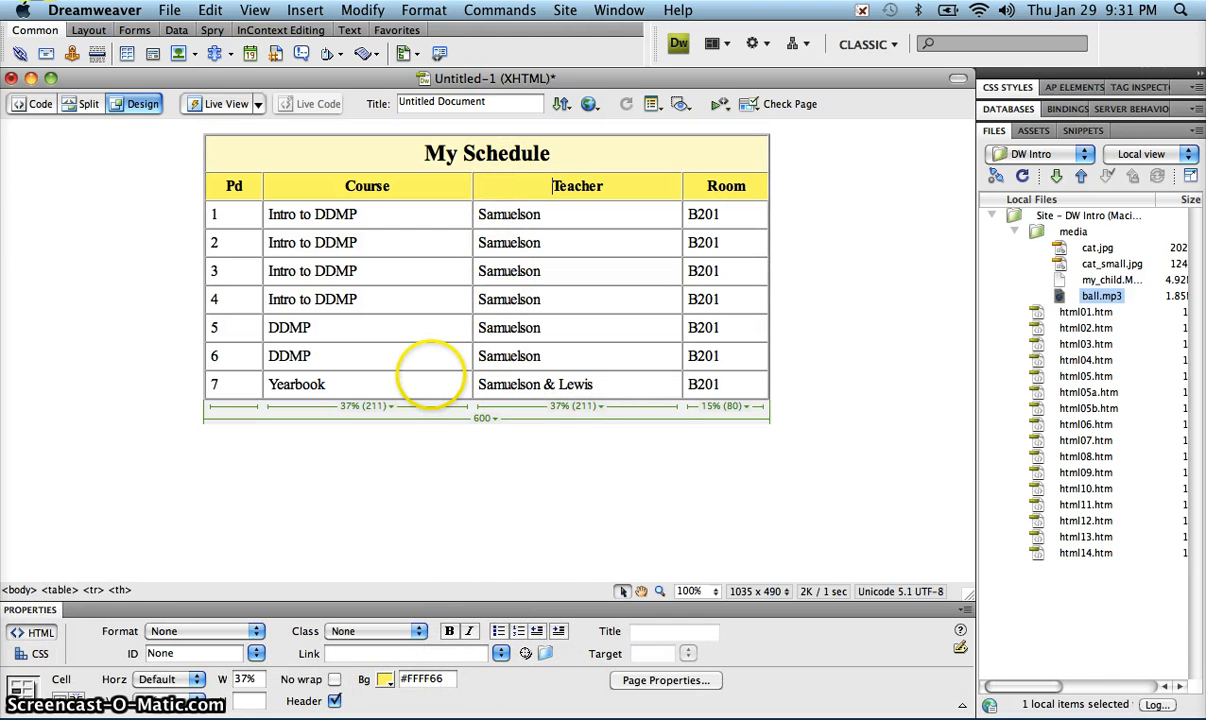
{"action": "left_click", "coordinate": [430, 379]}
{"action": "left_click", "coordinate": [385, 680]}
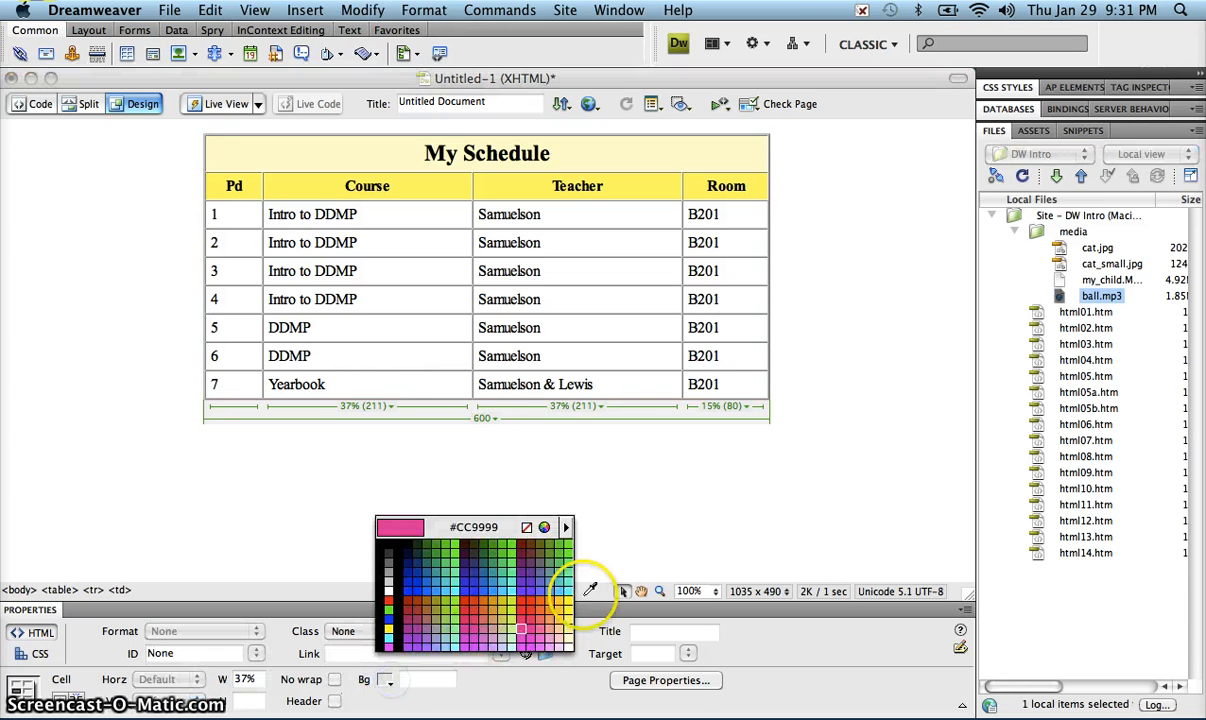
{"action": "left_click", "coordinate": [571, 596]}
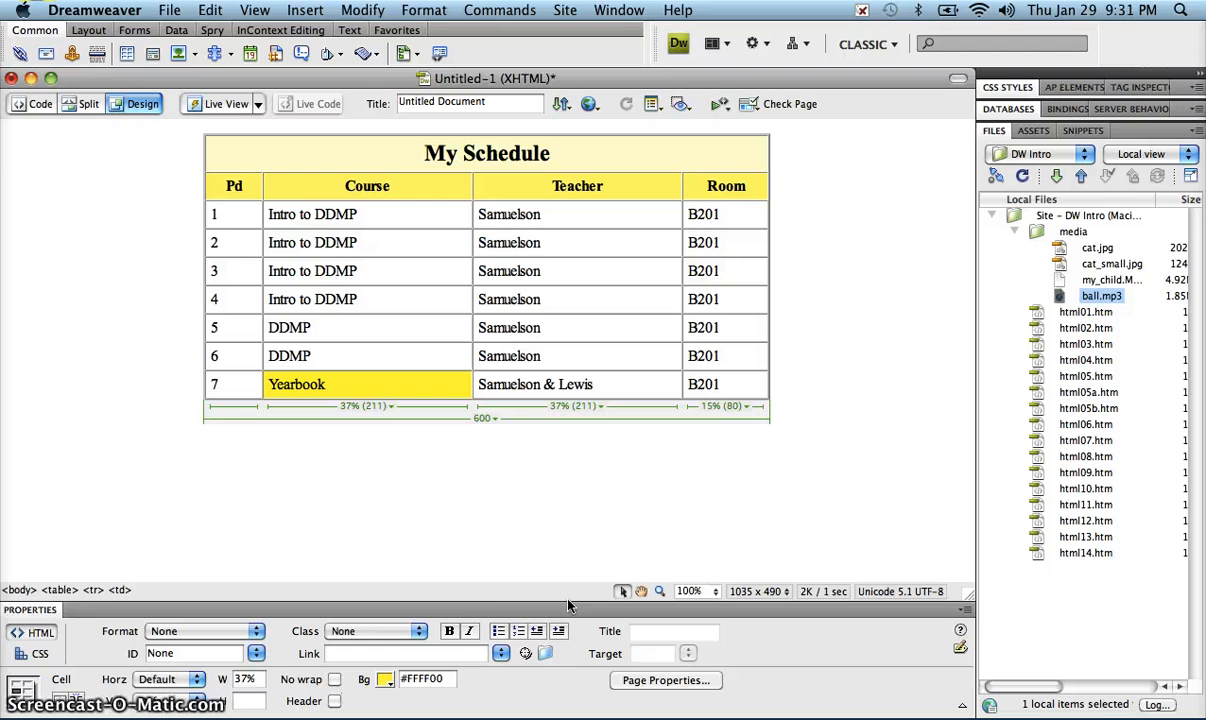
{"action": "left_click", "coordinate": [385, 680]}
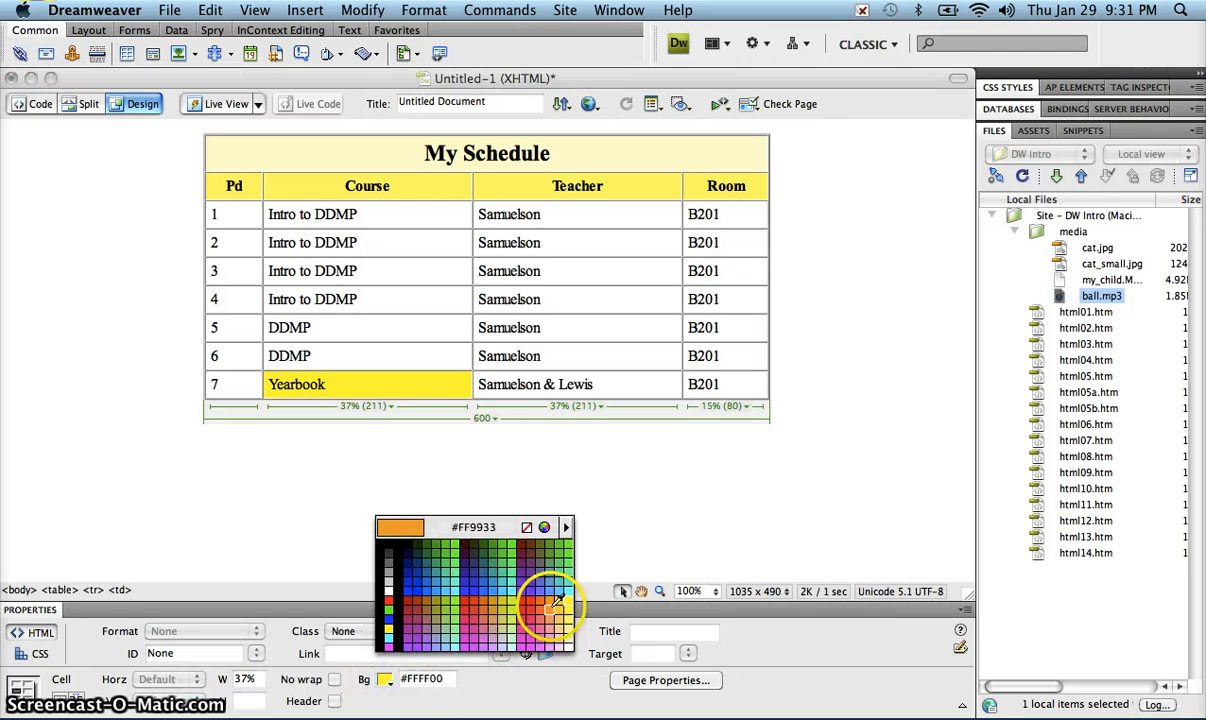
{"action": "left_click", "coordinate": [556, 595]}
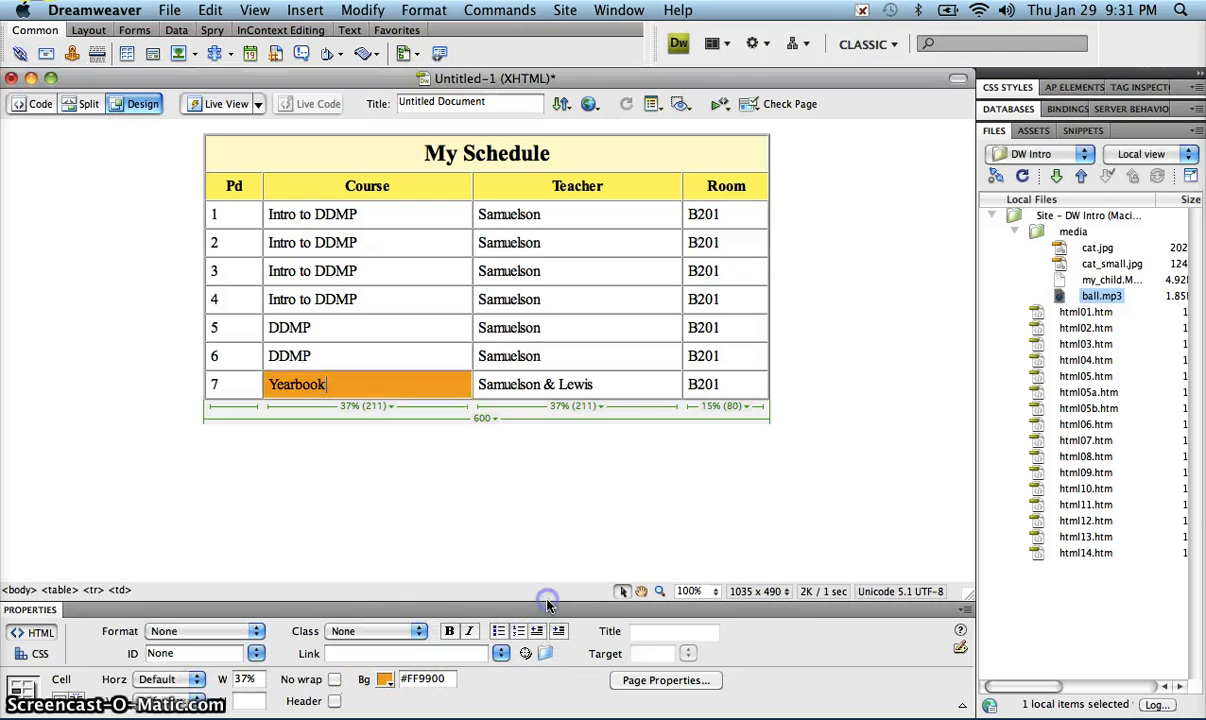
- Remove the background color from the Yearbook cell
{"action": "triple_click", "coordinate": [412, 680]}
{"action": "left_click", "coordinate": [457, 685]}
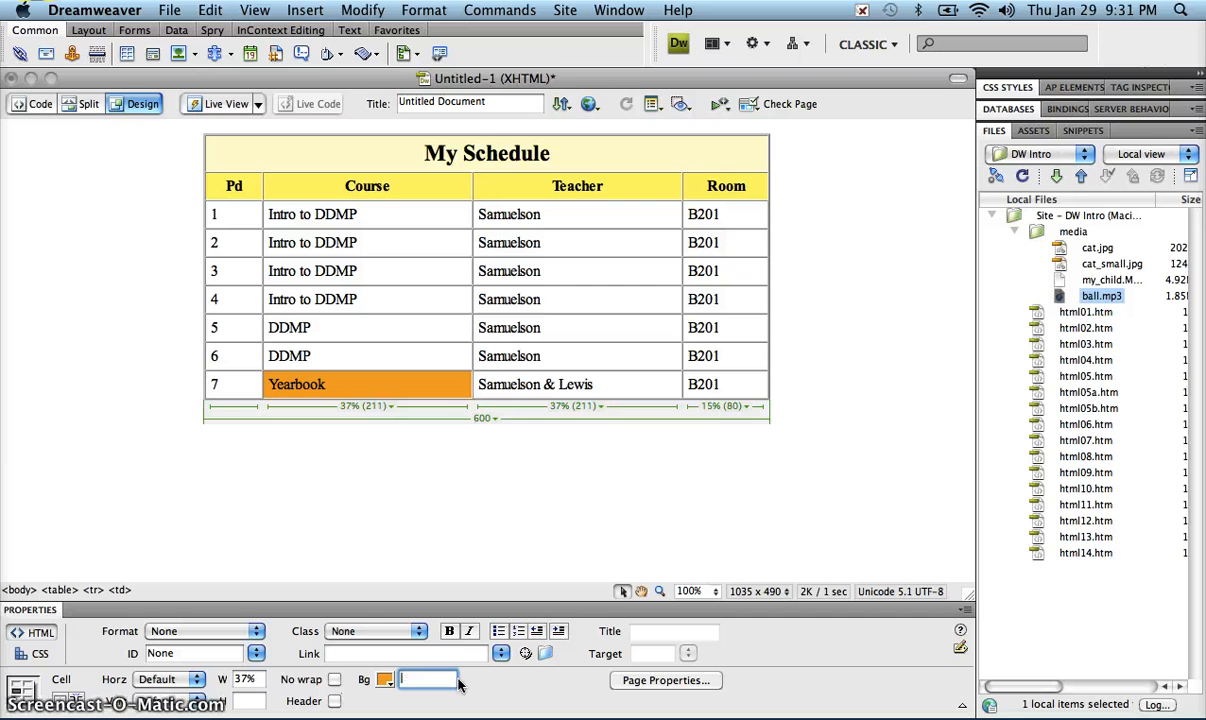
{"action": "key", "text": "Return"}
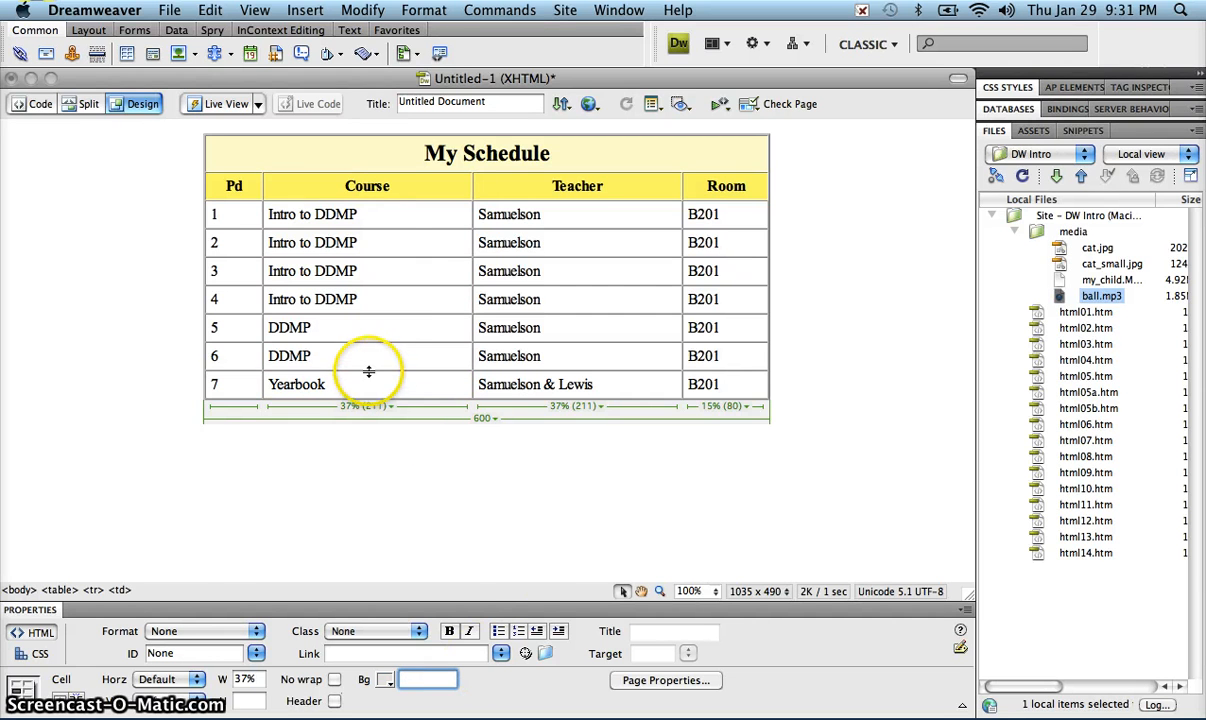
- Show the code together with the design and locate the schedule table's opening tag in the code
{"action": "left_click", "coordinate": [86, 103]}
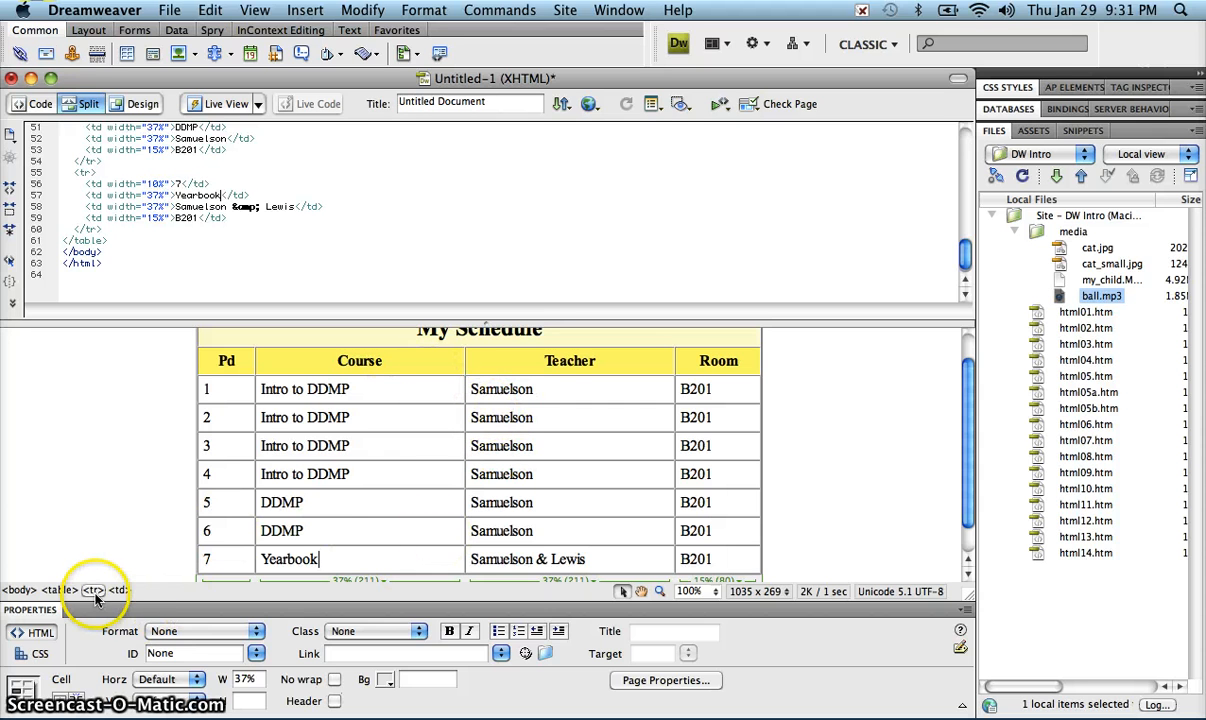
{"action": "left_click", "coordinate": [60, 590]}
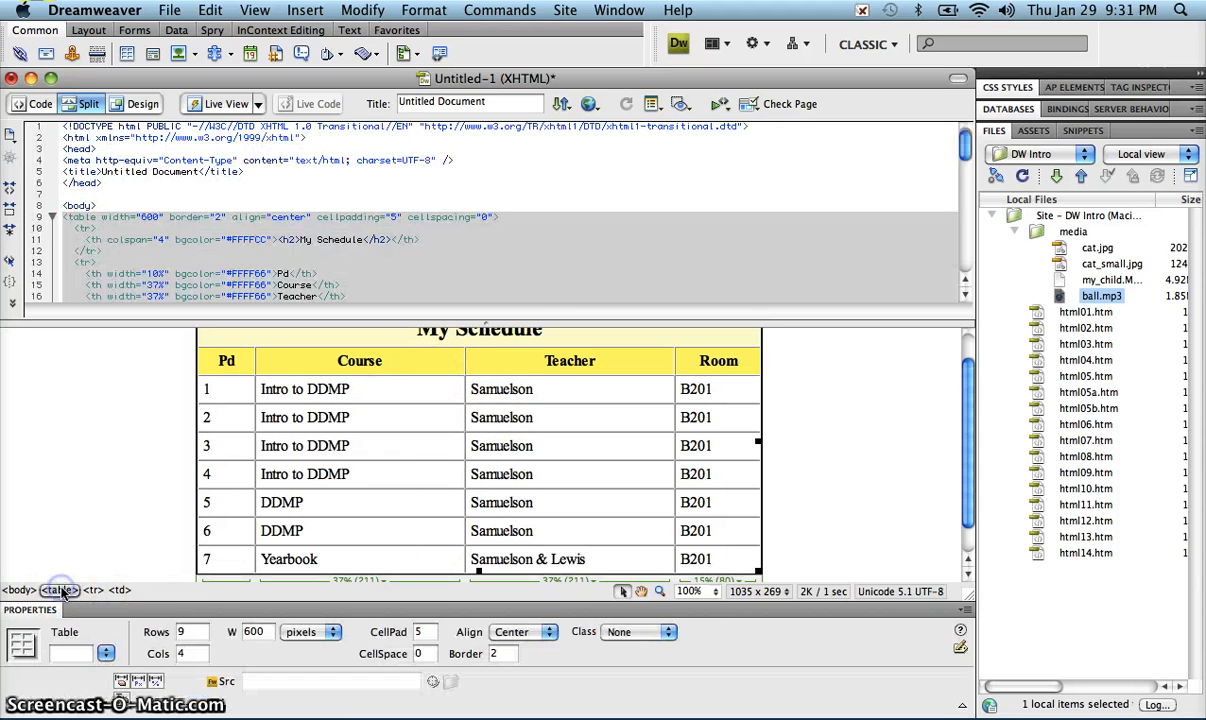
{"action": "left_click", "coordinate": [85, 218]}
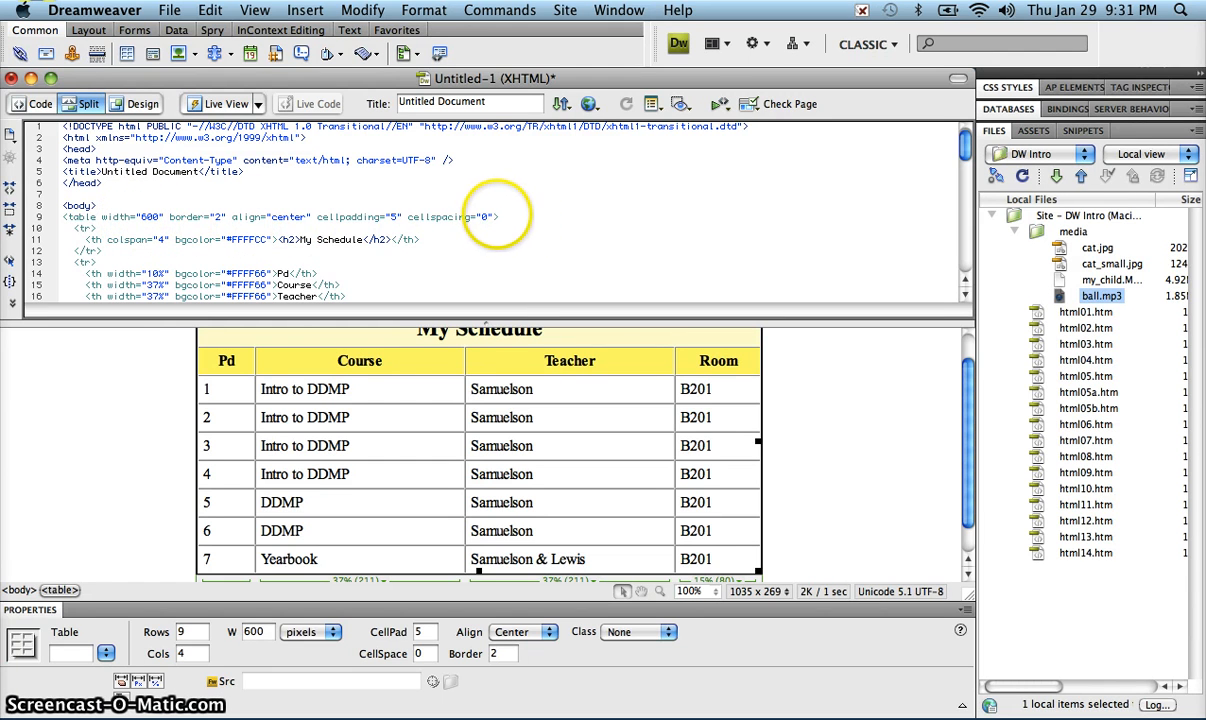
- Add a bordercolor attribute with the value #FF9900 to the schedule table's opening tag and update the design to check the borders
{"action": "left_click", "coordinate": [495, 216]}
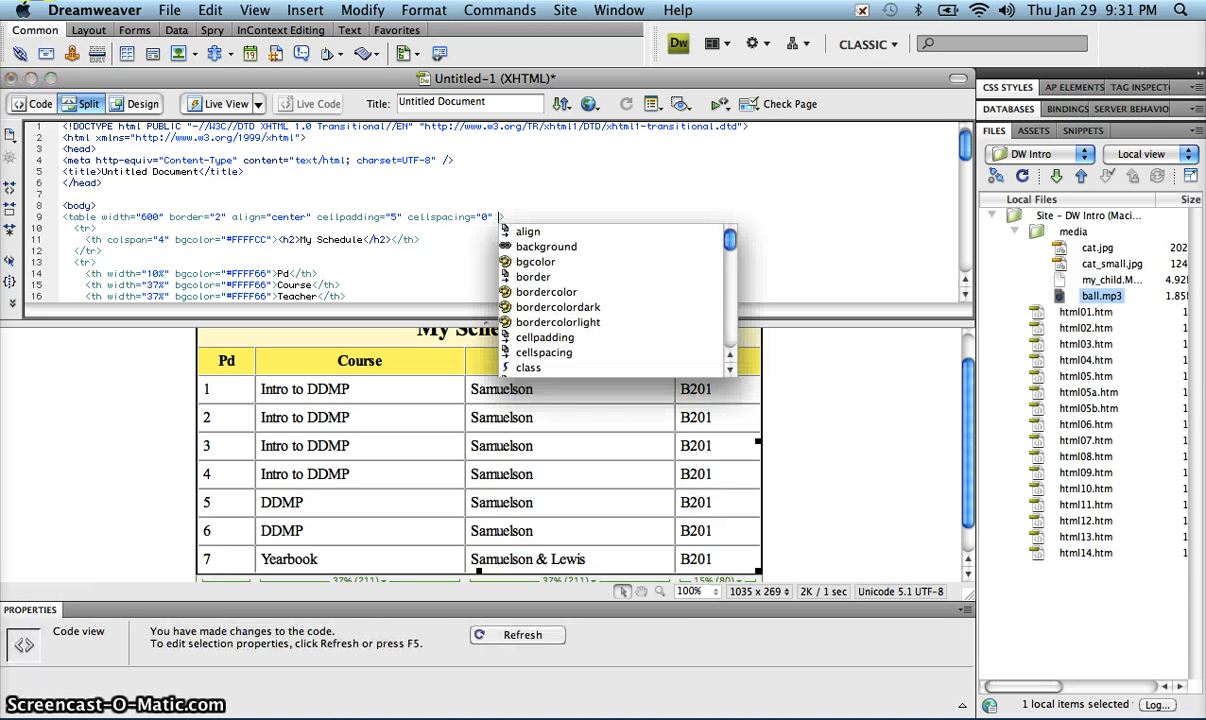
{"action": "type", "text": "b"}
{"action": "key", "text": "Down"}
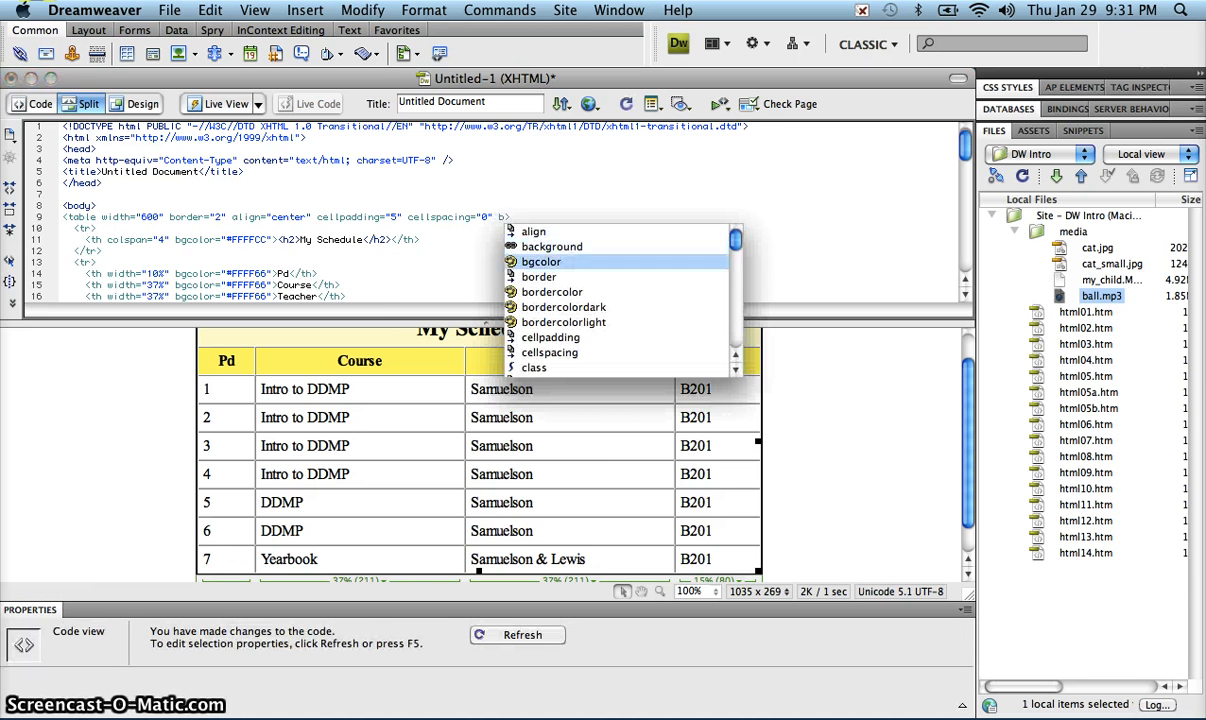
{"action": "key", "text": "Down"}
{"action": "key", "text": "Down"}
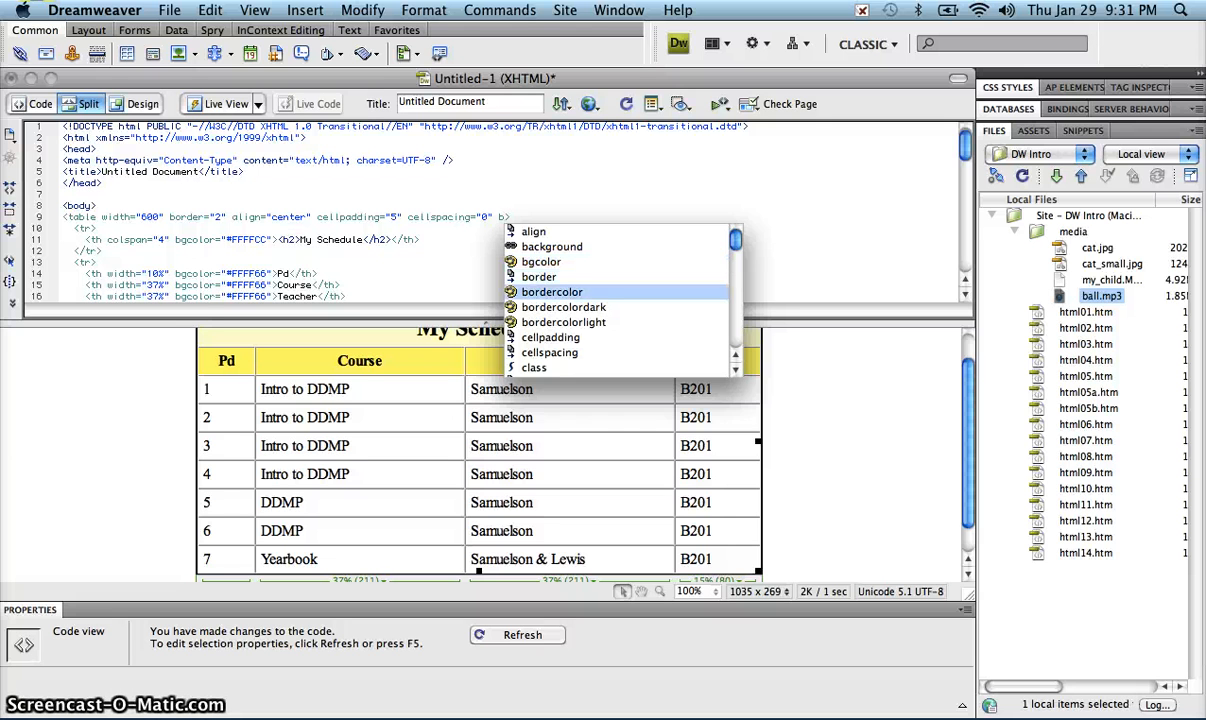
{"action": "key", "text": "Return"}
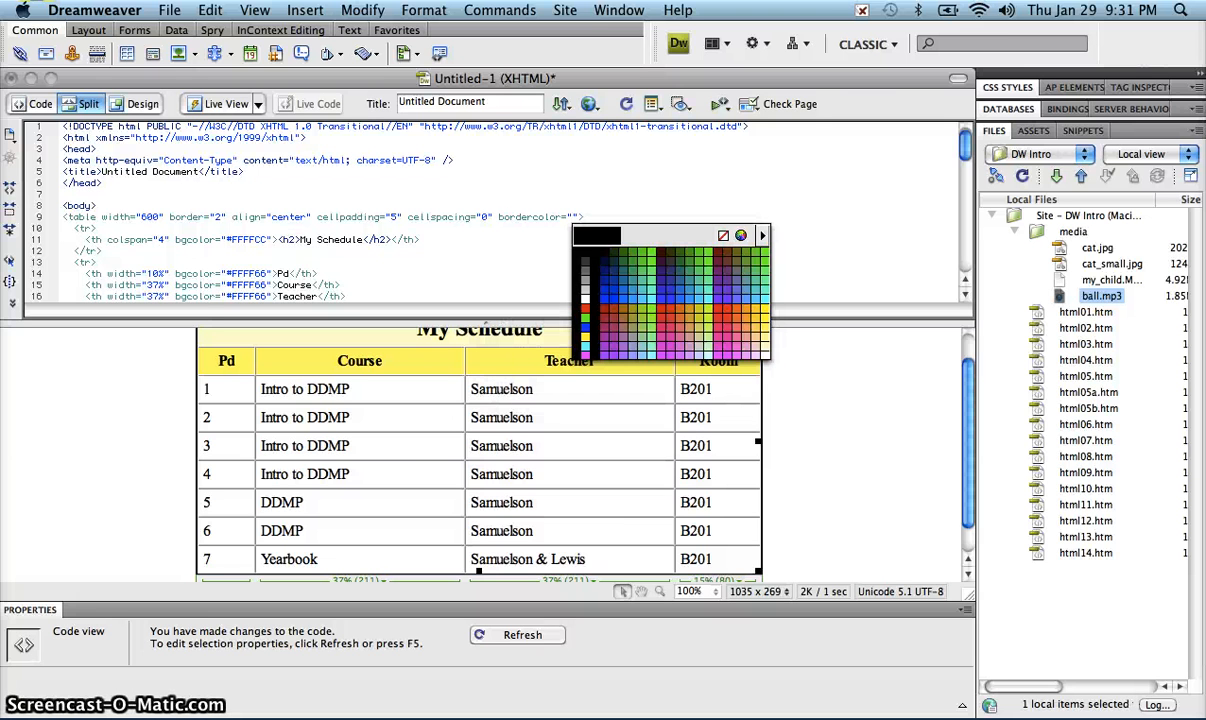
{"action": "type", "text": "#"}
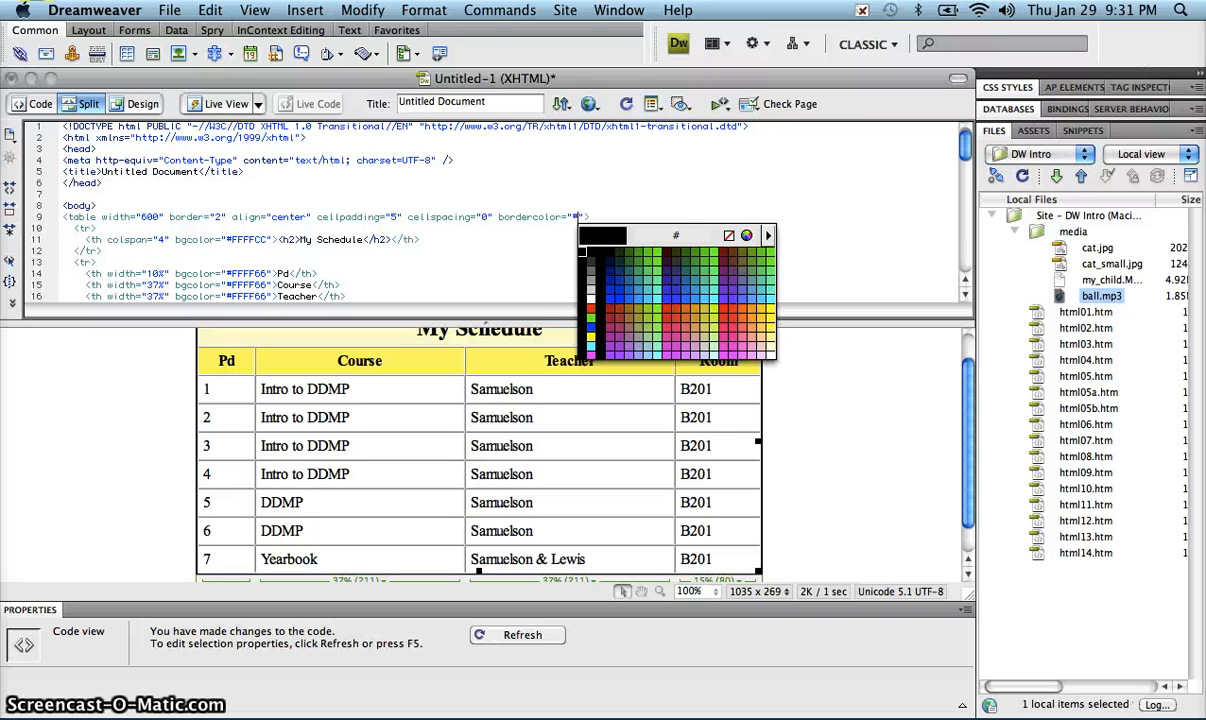
{"action": "type", "text": "FF9900"}
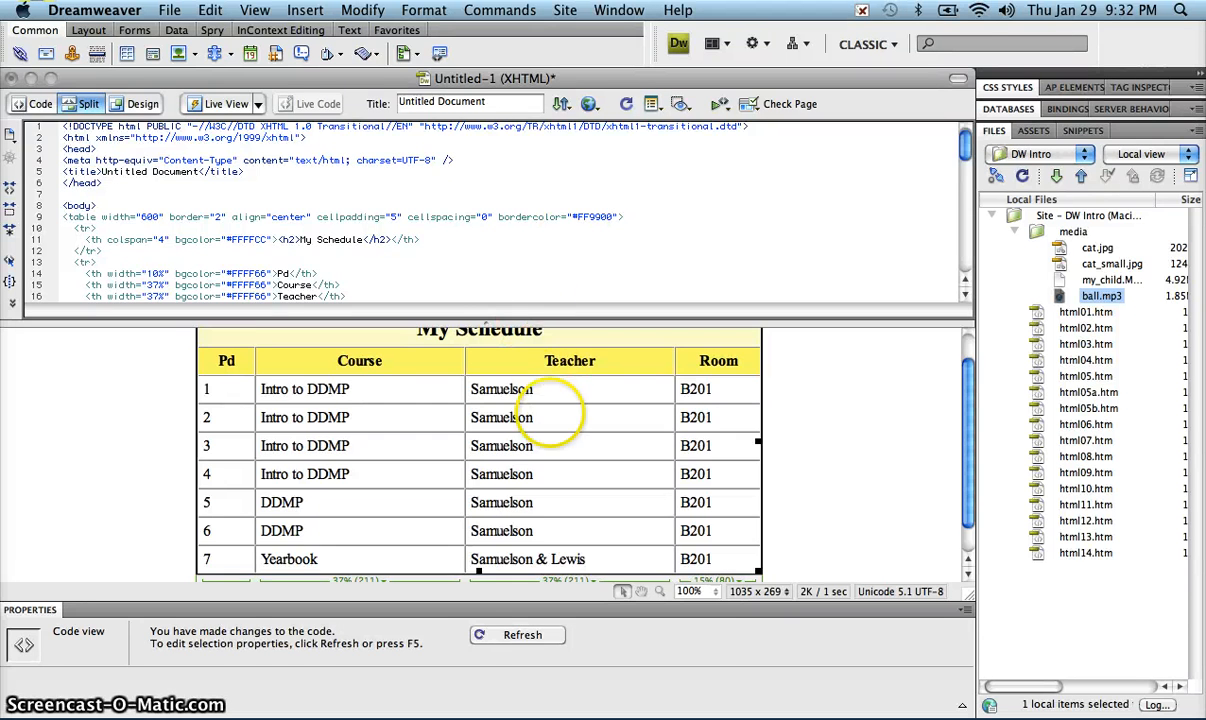
{"action": "left_click", "coordinate": [550, 413]}
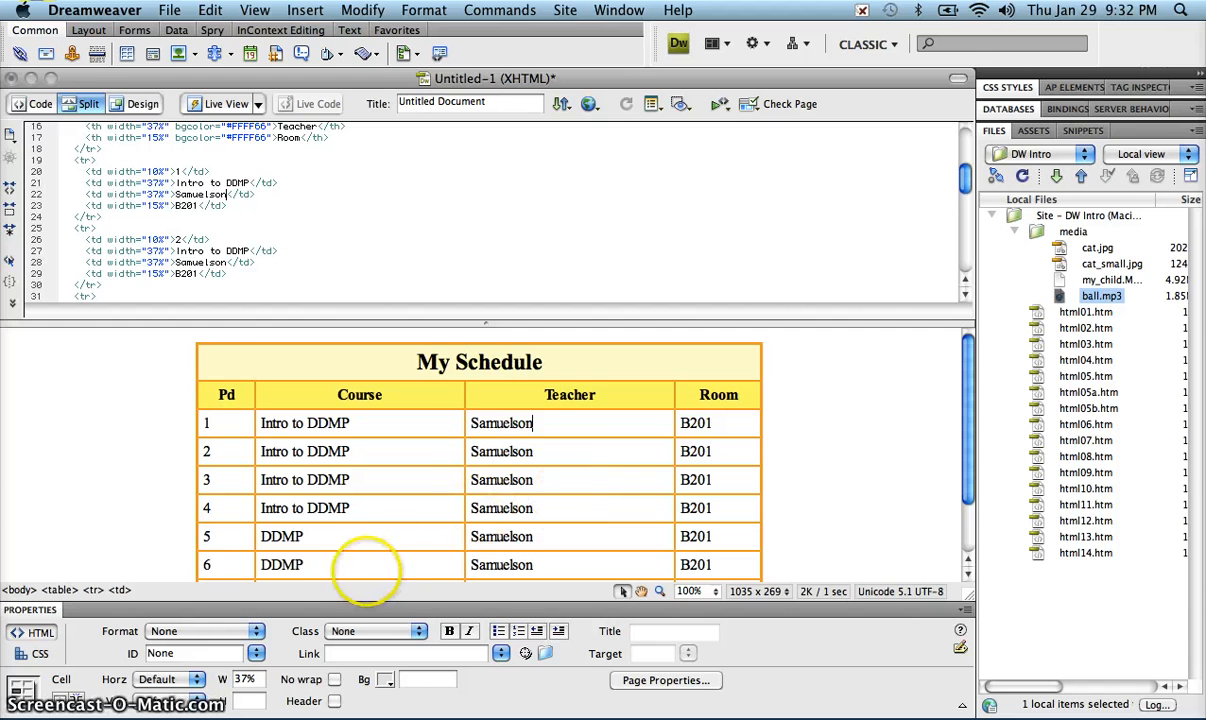
{"action": "scroll", "coordinate": [365, 550], "scroll_direction": "down", "scroll_amount": 2}
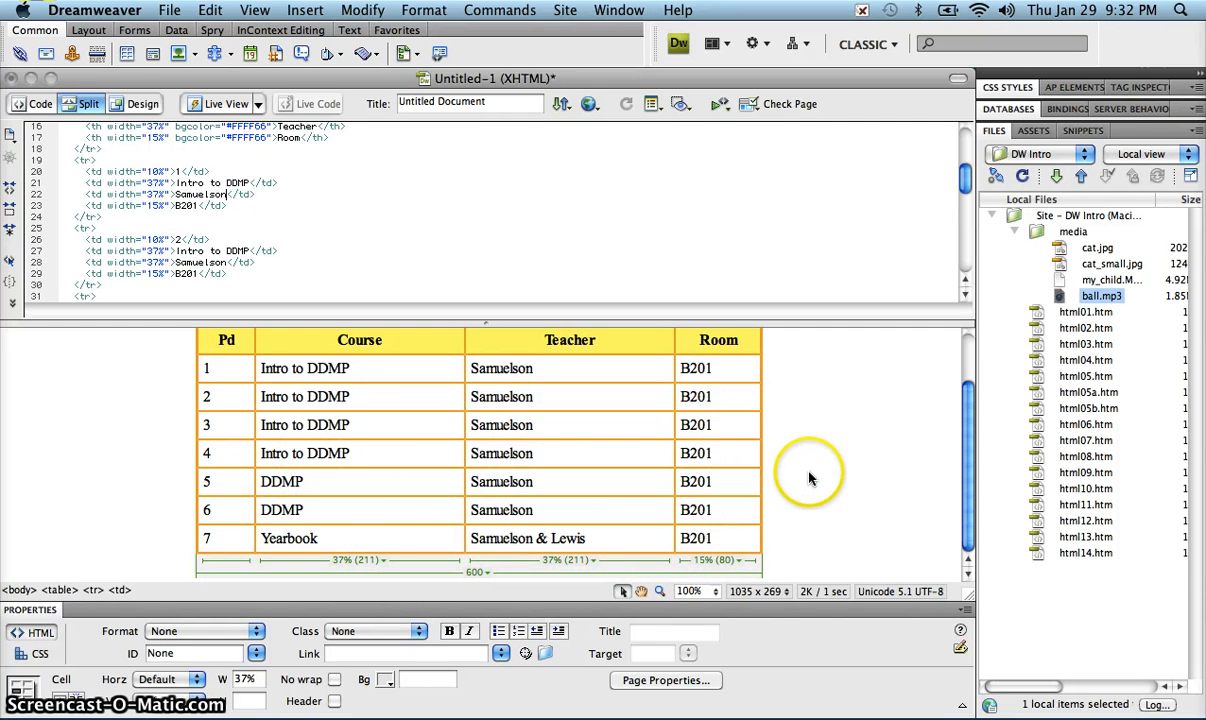
{"action": "left_click", "coordinate": [847, 527]}
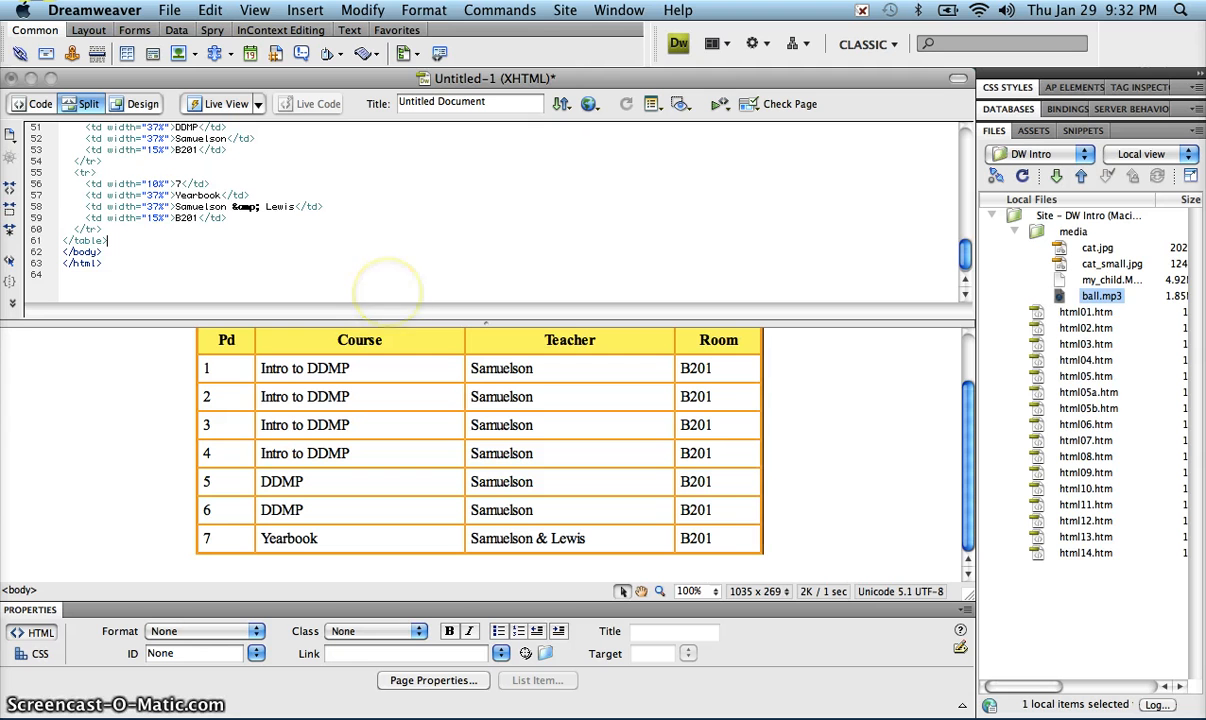
- Save the schedule page as index.htm in the site's folder
{"action": "left_click", "coordinate": [470, 80]}
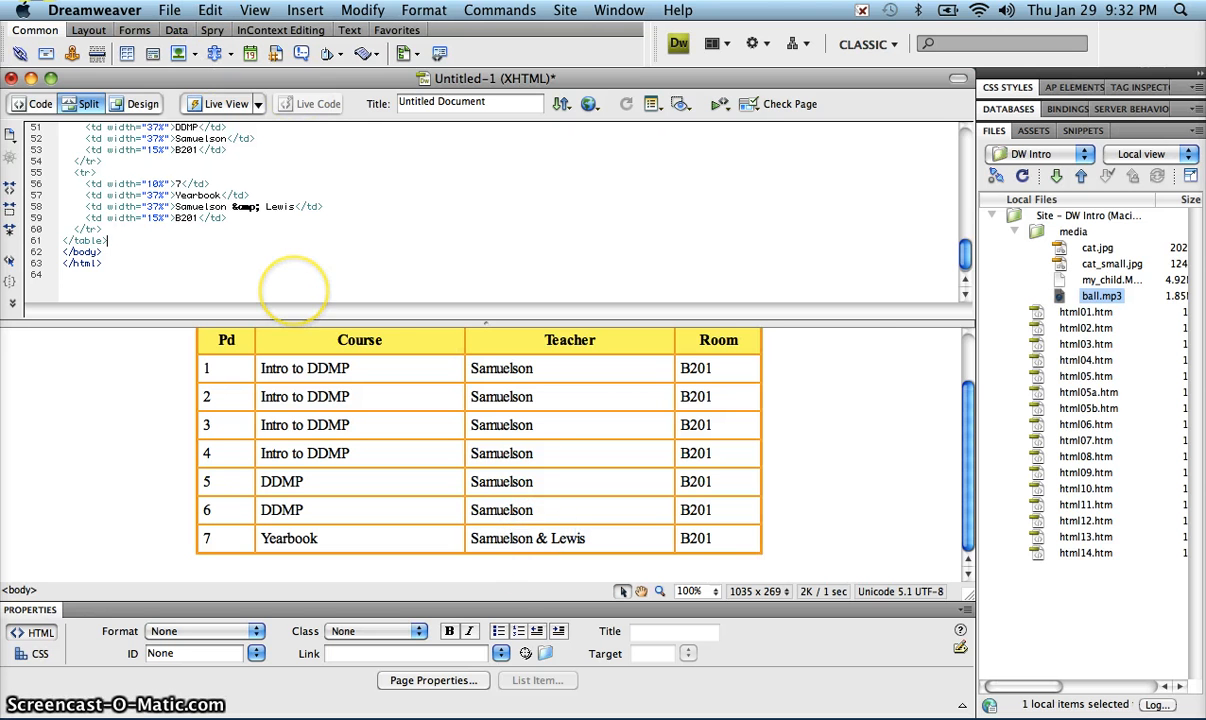
{"action": "key", "text": "super+s"}
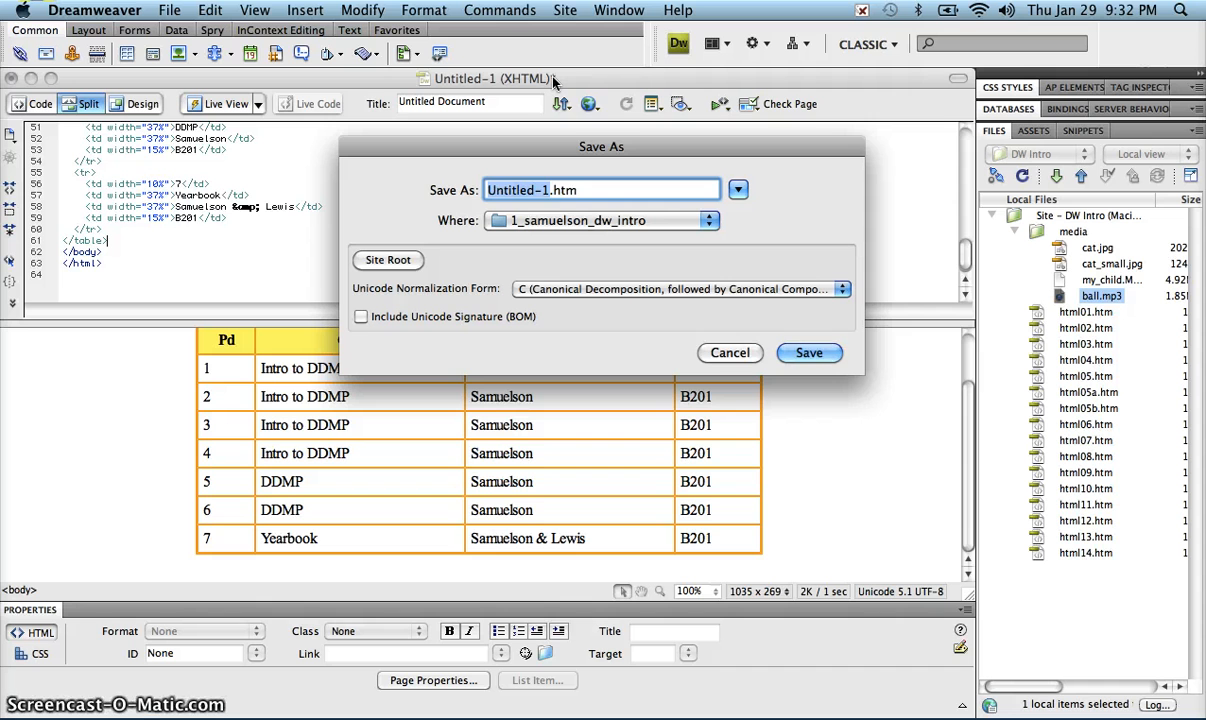
{"action": "type", "text": "index"}
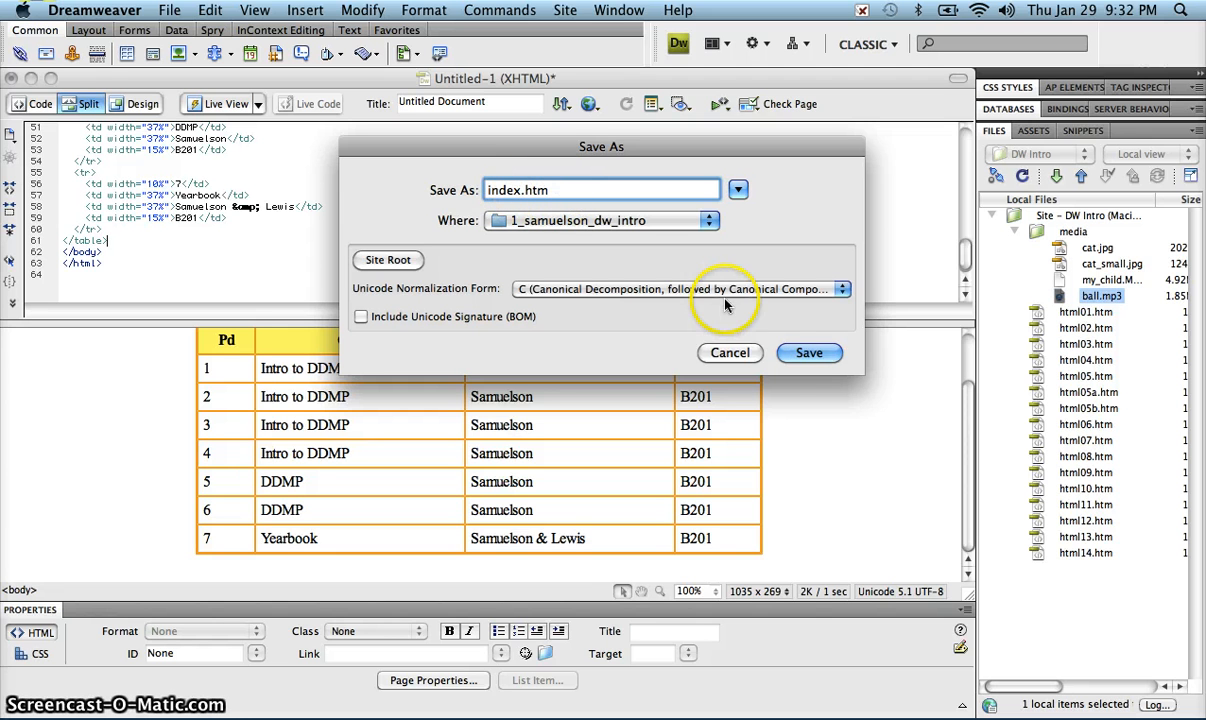
{"action": "left_click", "coordinate": [822, 357]}
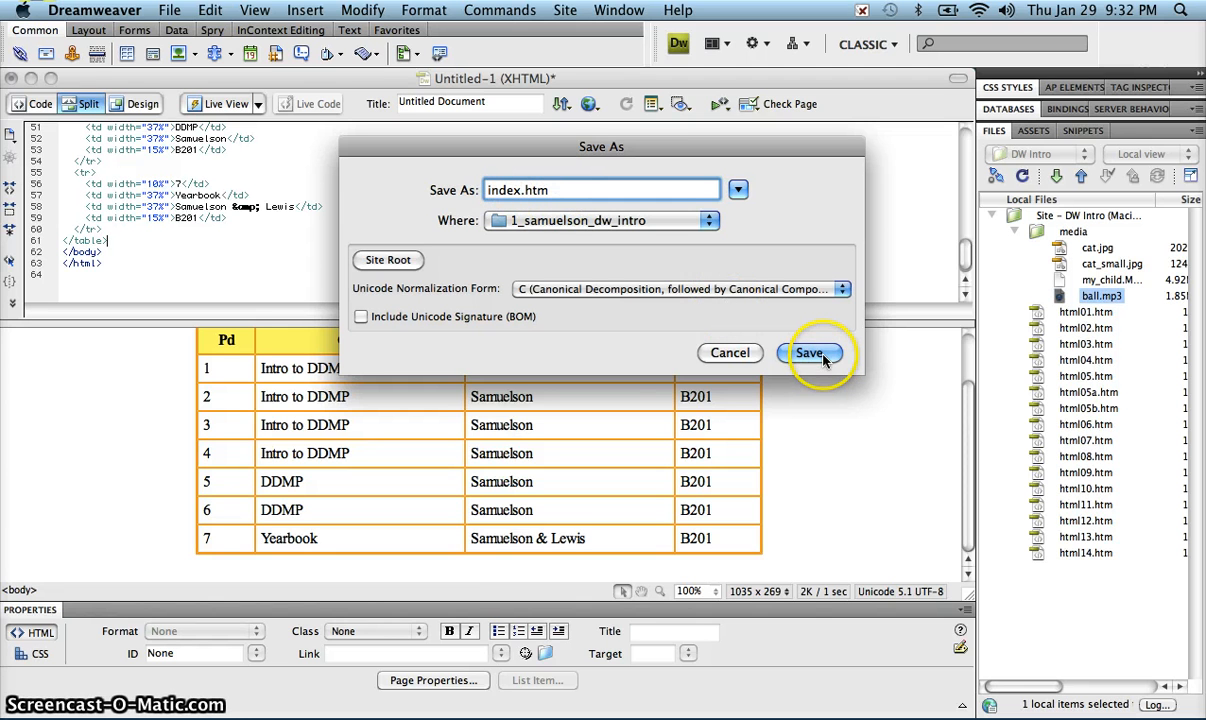